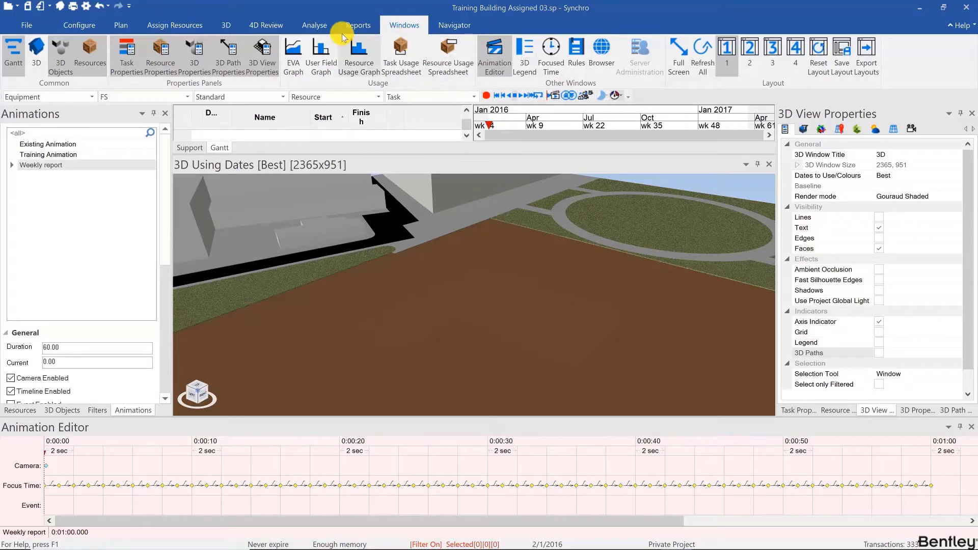
- Open two additional 3D windows and arrange the three 3D views side by side beneath the Gantt chart
click(227, 25)
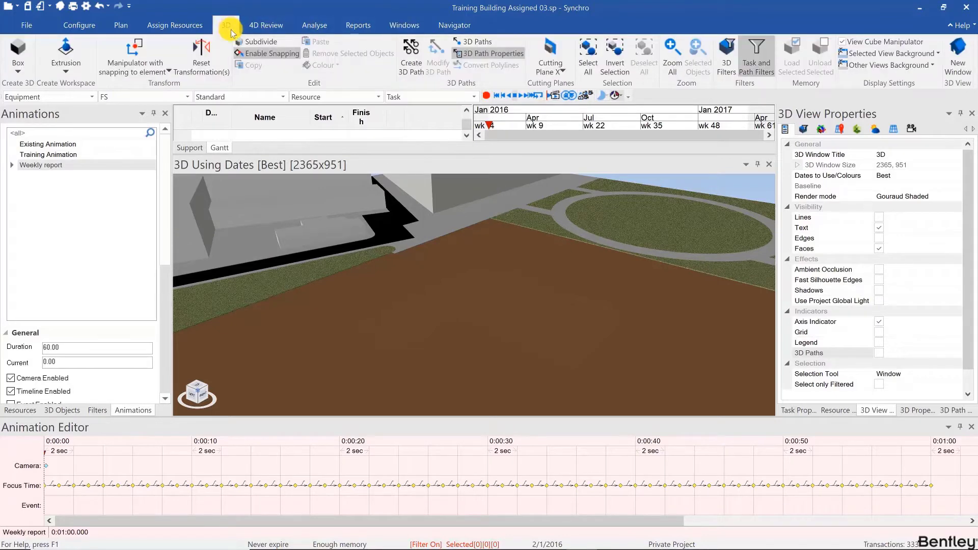
click(958, 55)
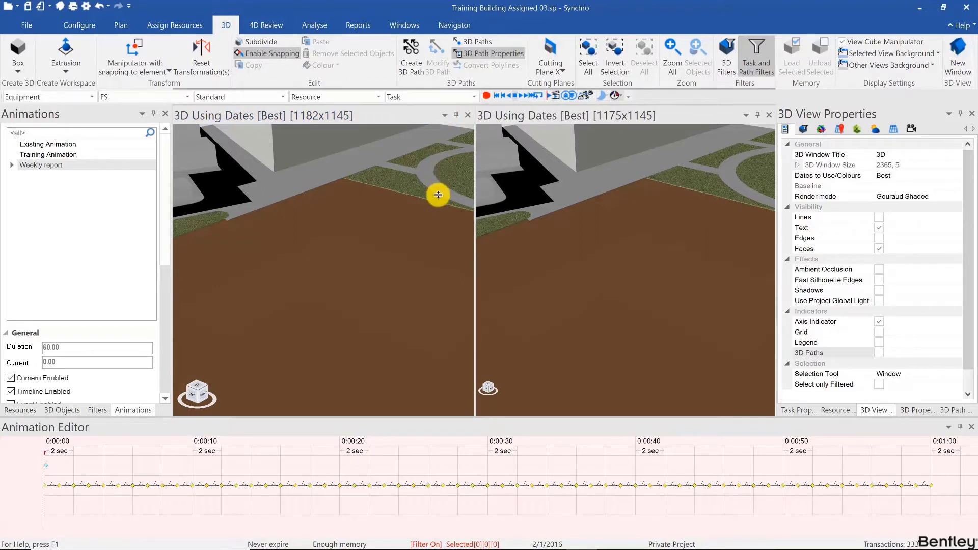
drag(440, 106, 632, 338)
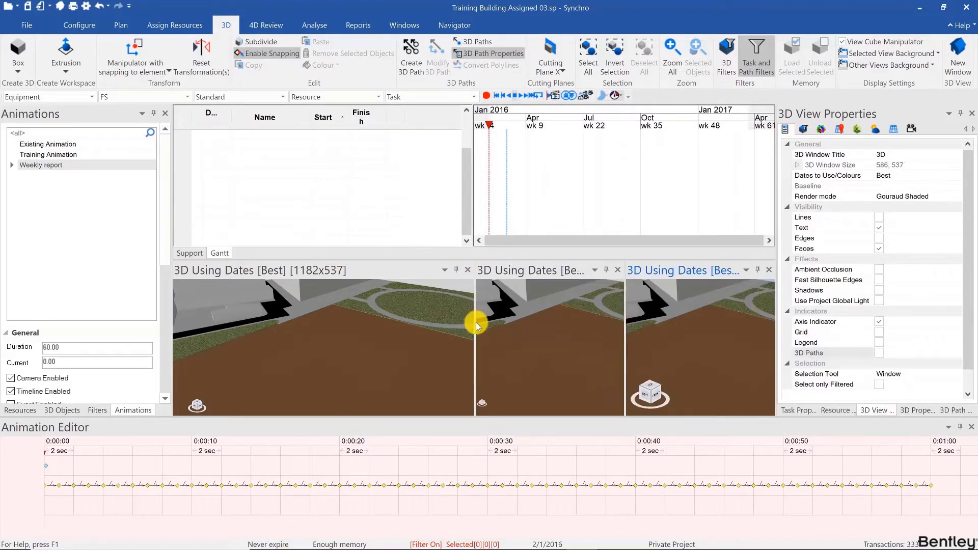
drag(475, 323, 427, 323)
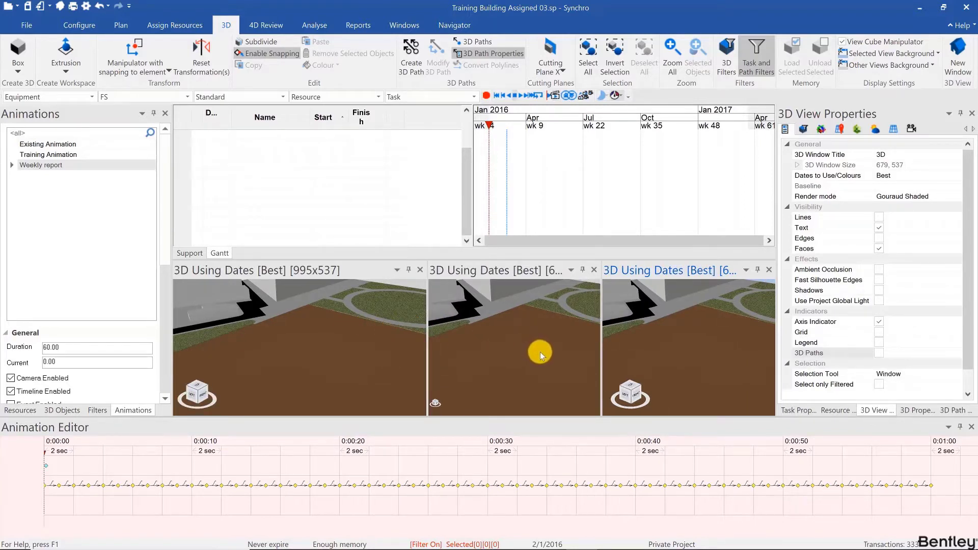
- Move the Weekly report animation to 31.02 seconds and orbit the middle 3D view to its own angle on the building
drag(539, 351, 511, 346)
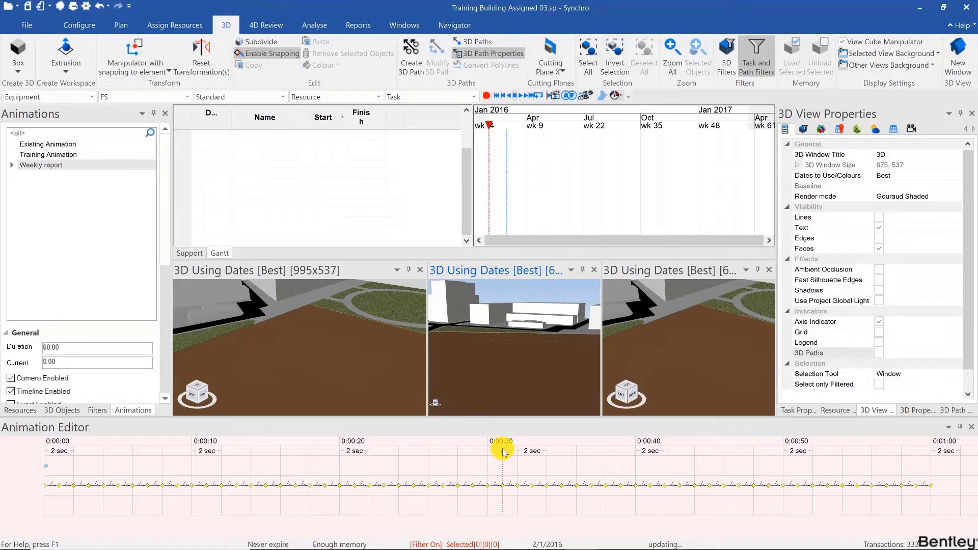
click(503, 451)
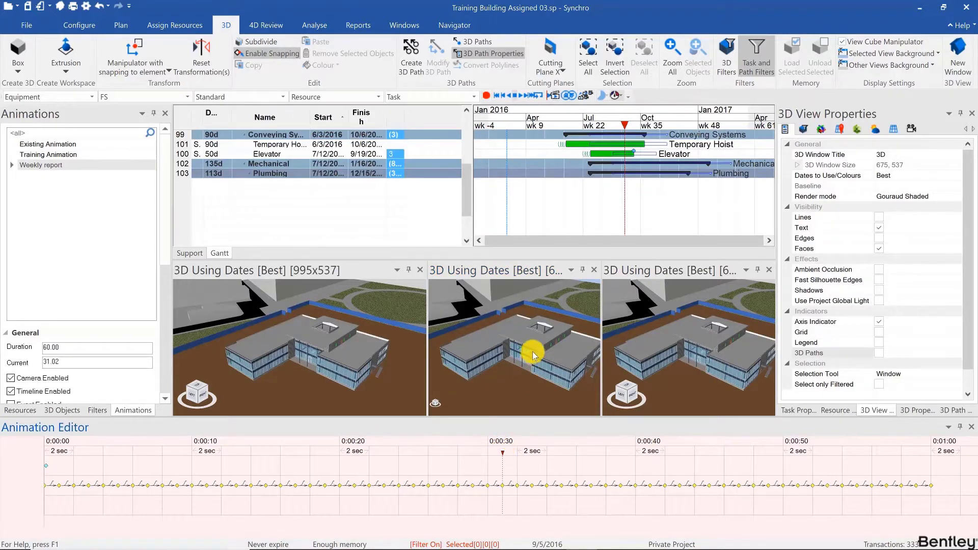
drag(533, 352, 505, 351)
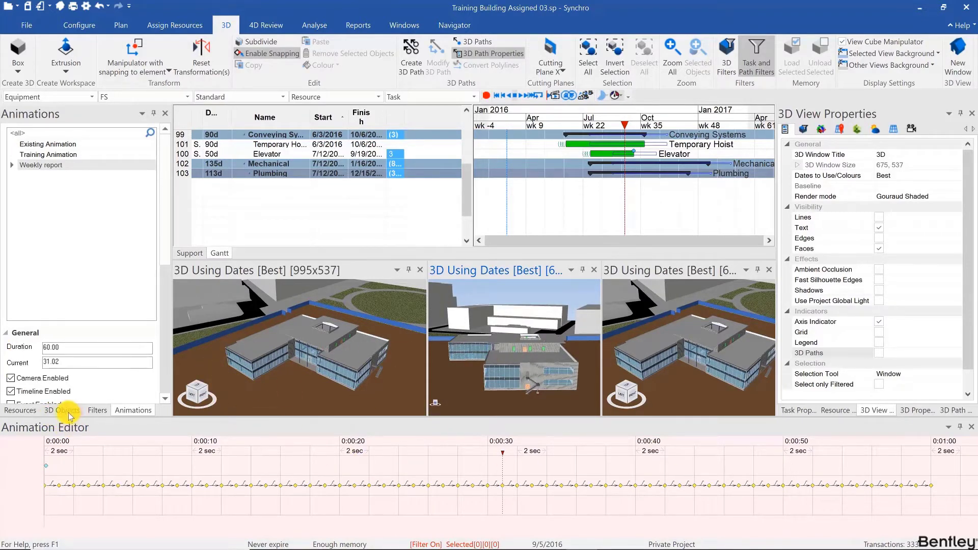
scroll(35, 189, down, 2)
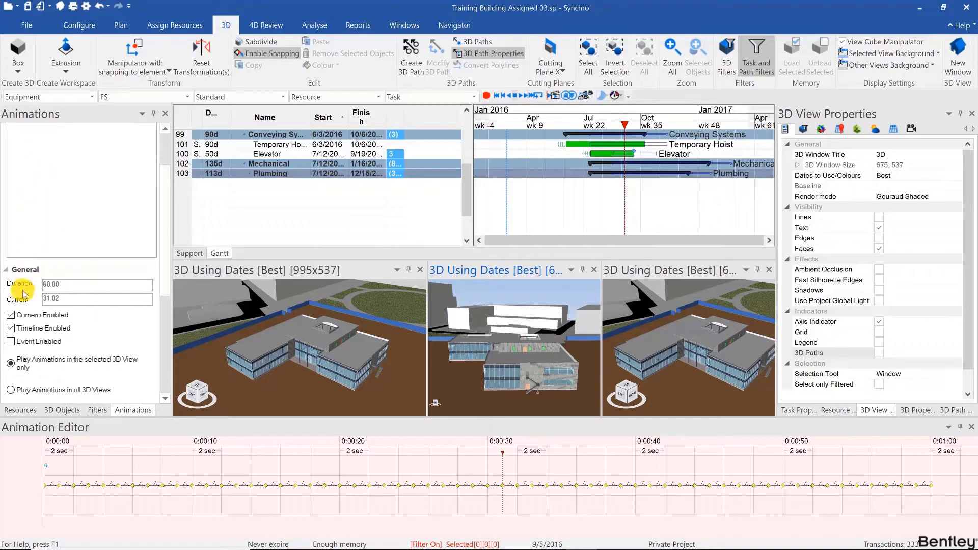
scroll(16, 334, down, 1)
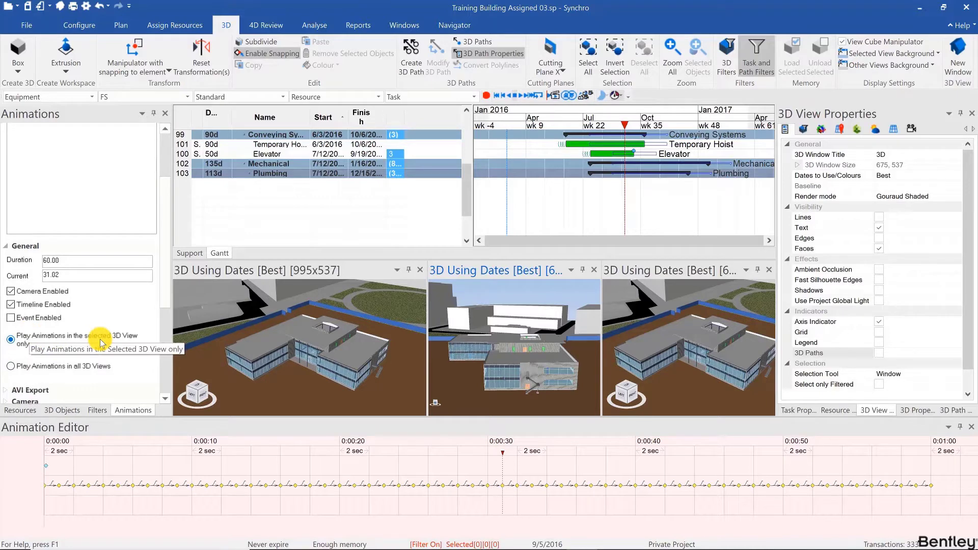
middle_drag(517, 343, 519, 350)
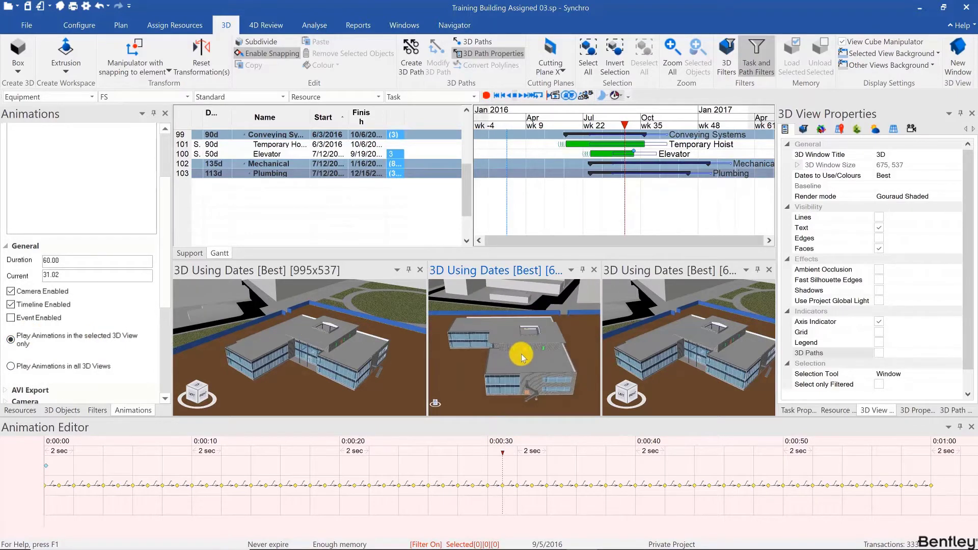
- Add an X cutting plane through the building in the middle 3D view and deactivate it
click(553, 59)
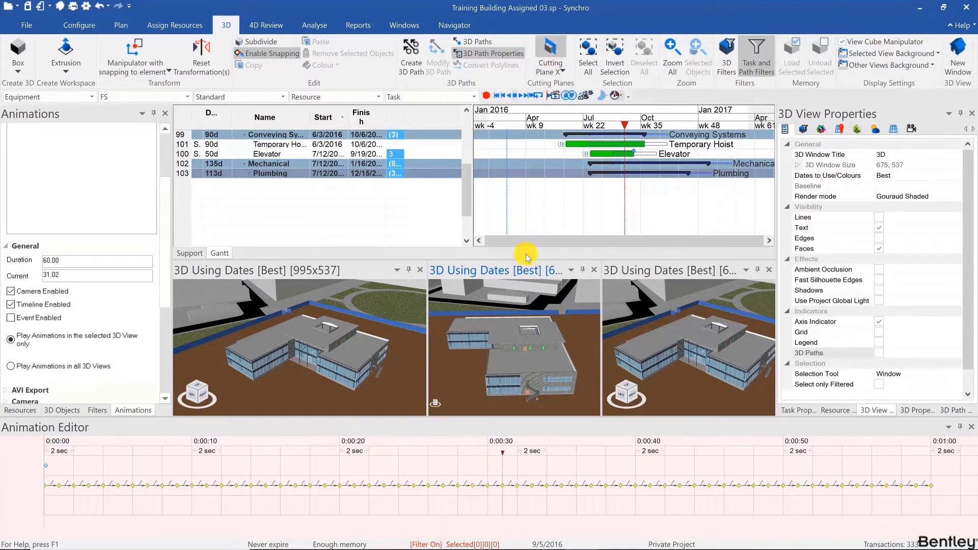
click(519, 336)
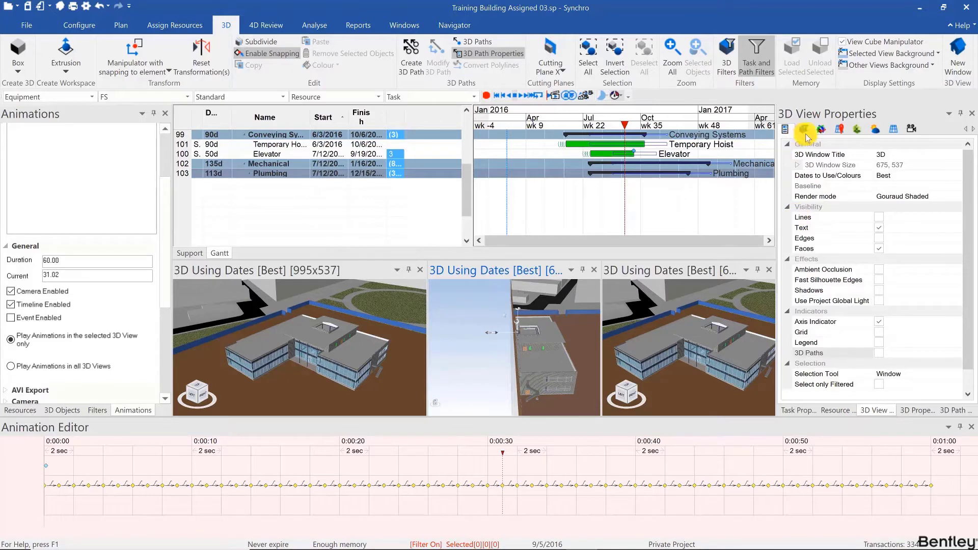
click(820, 130)
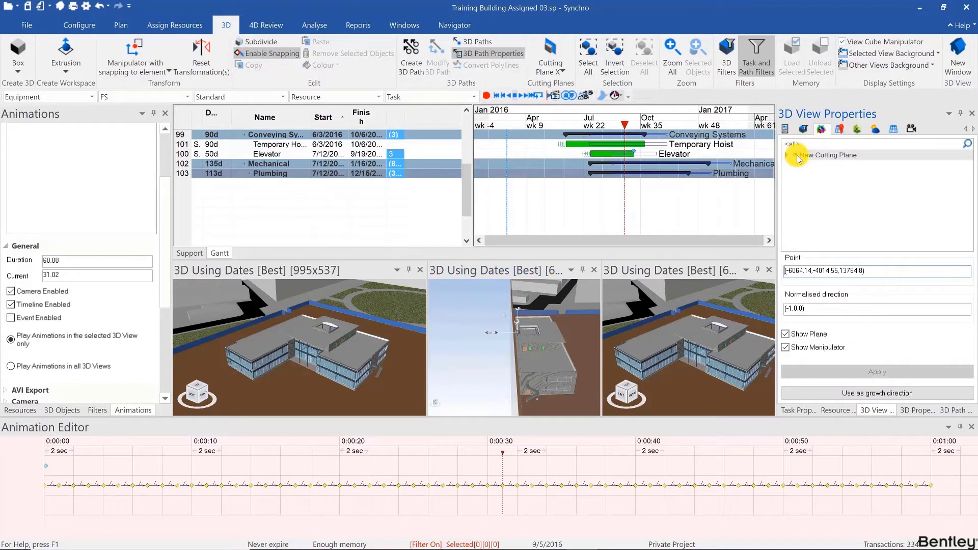
click(798, 157)
click(794, 155)
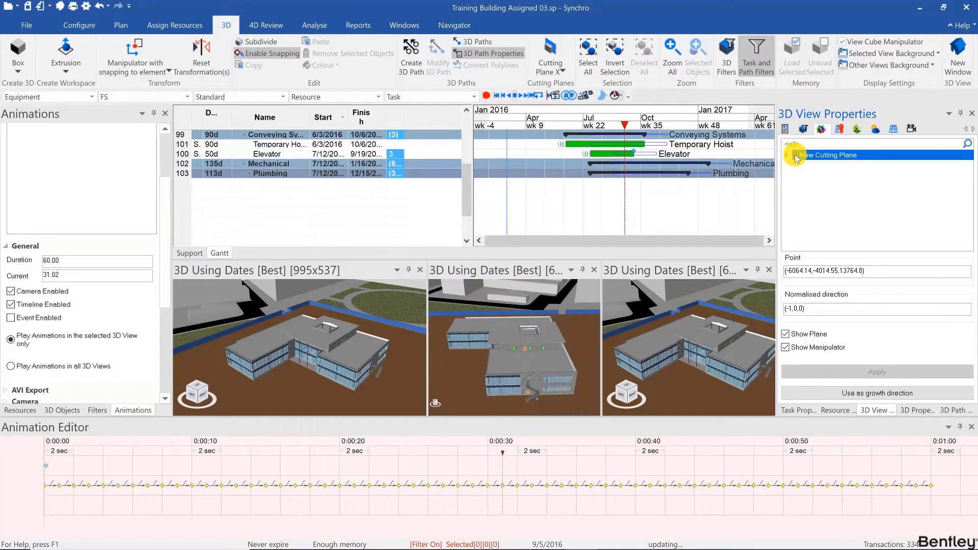
- Add a Y cutting plane through the building in the middle 3D view and hide its plane and manipulator
click(560, 75)
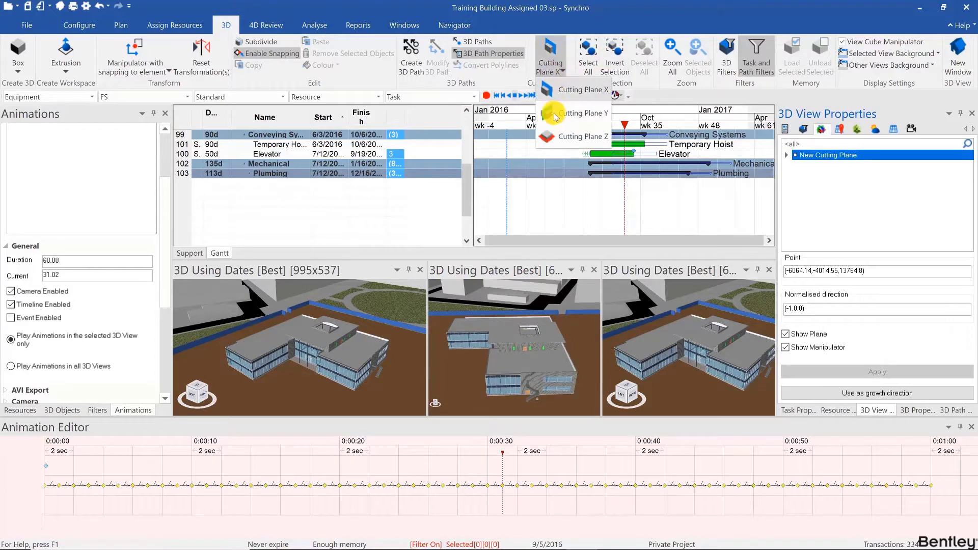
click(565, 129)
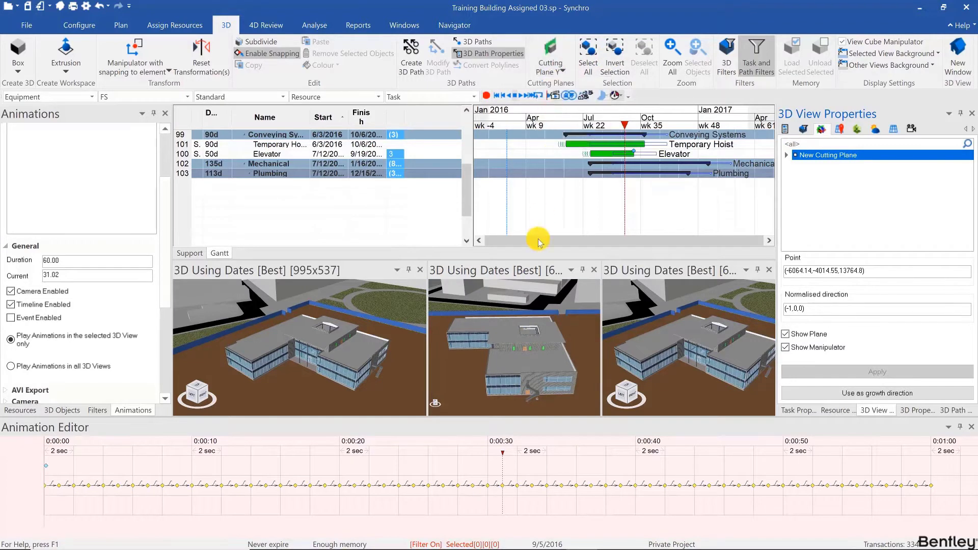
click(528, 340)
drag(518, 377, 515, 360)
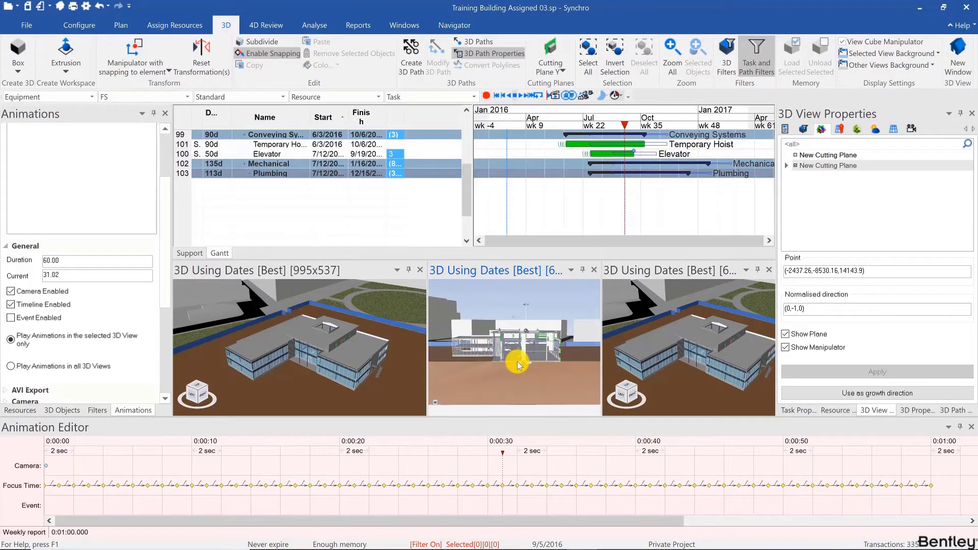
click(785, 334)
click(815, 372)
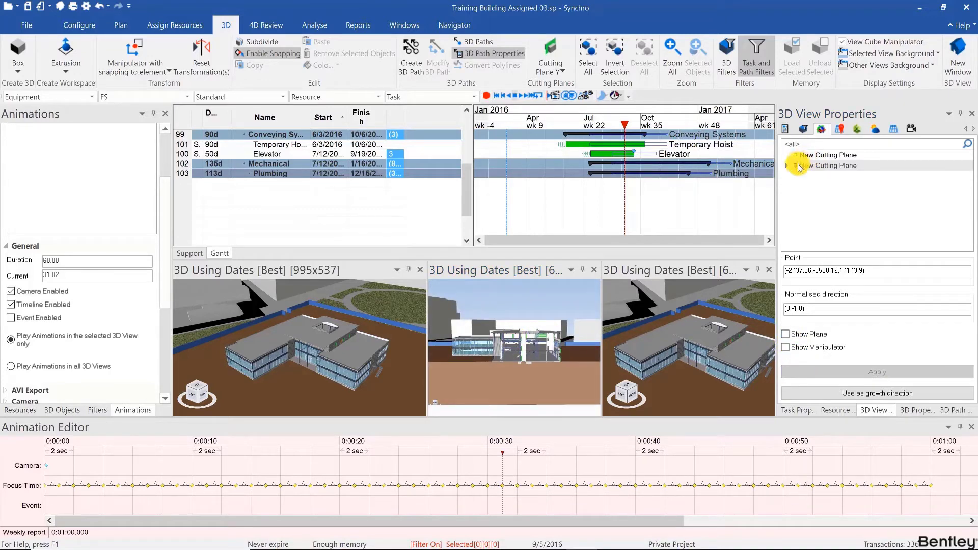
- Switch the middle 3D view from the Y cutting plane to the X cutting plane and face the cut section
click(797, 167)
click(797, 156)
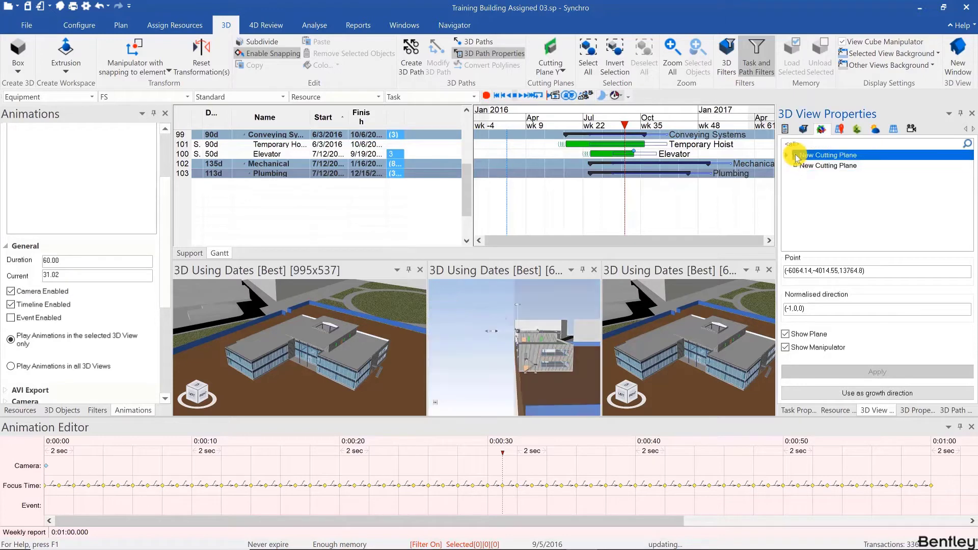
click(566, 370)
drag(575, 367, 508, 372)
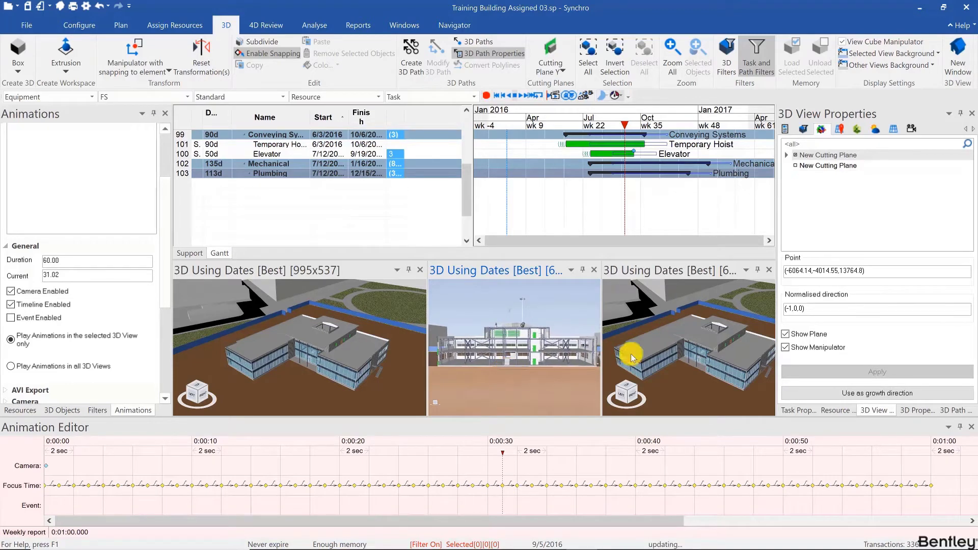
- Hide the plane and manipulator of the active X cutting plane
click(786, 334)
click(786, 348)
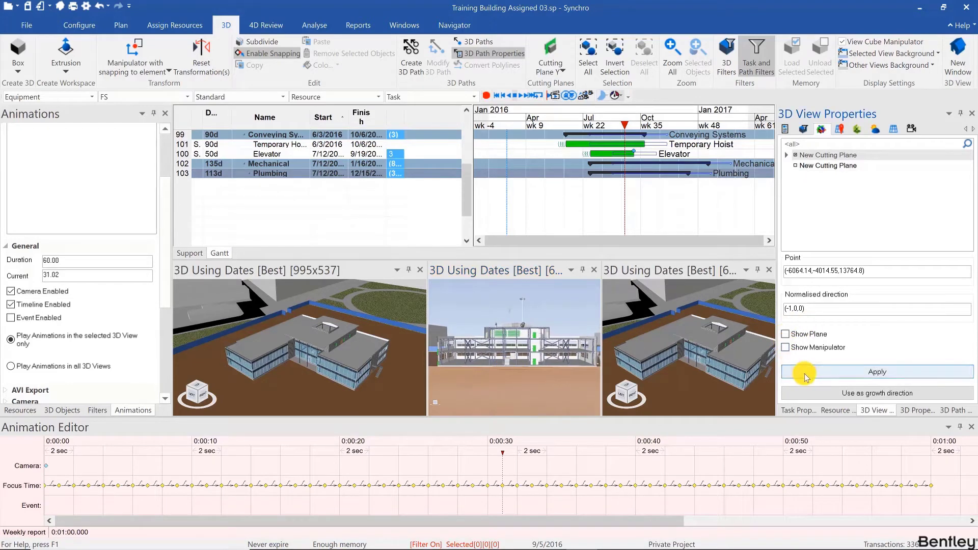
click(876, 372)
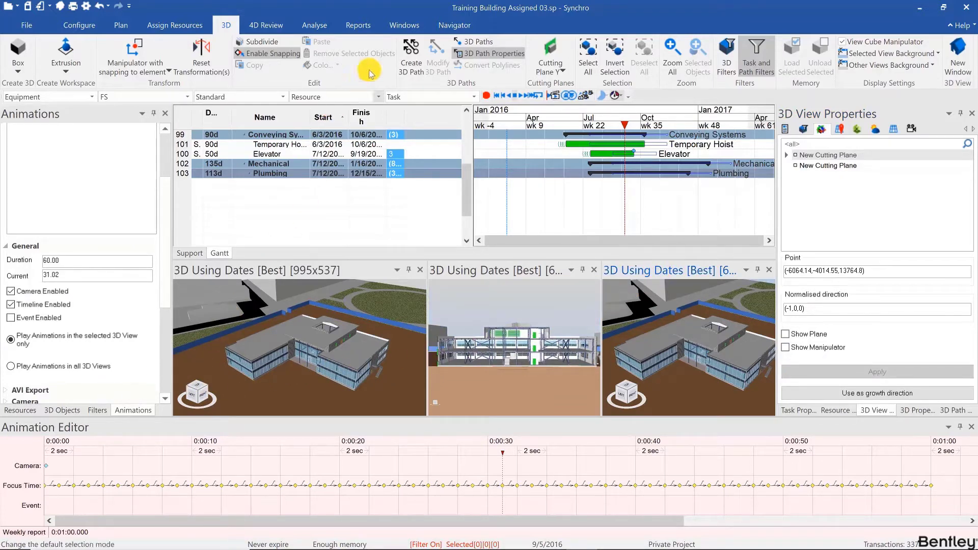
- Select the Same as Task Filter among the 3D filters and move the focus time to 10/23/2016
click(726, 55)
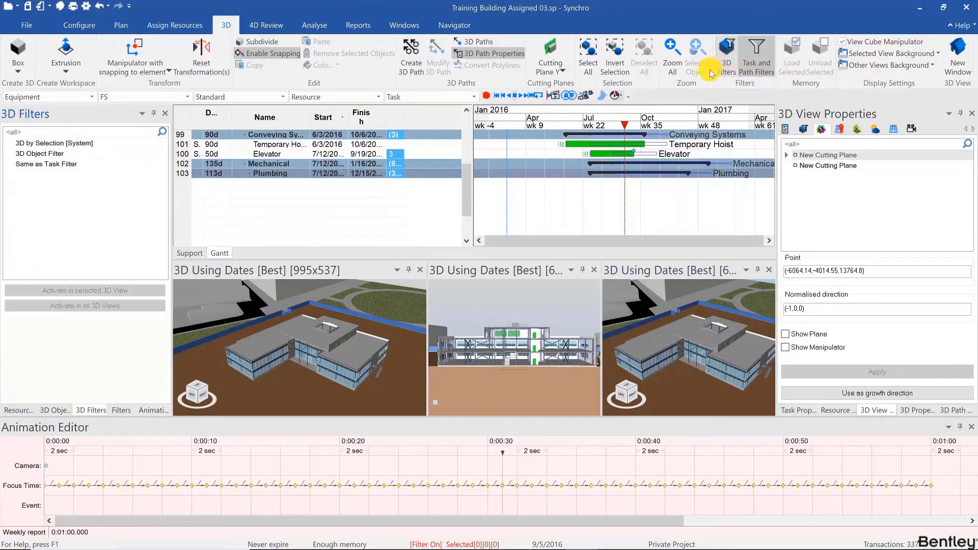
click(51, 164)
click(588, 125)
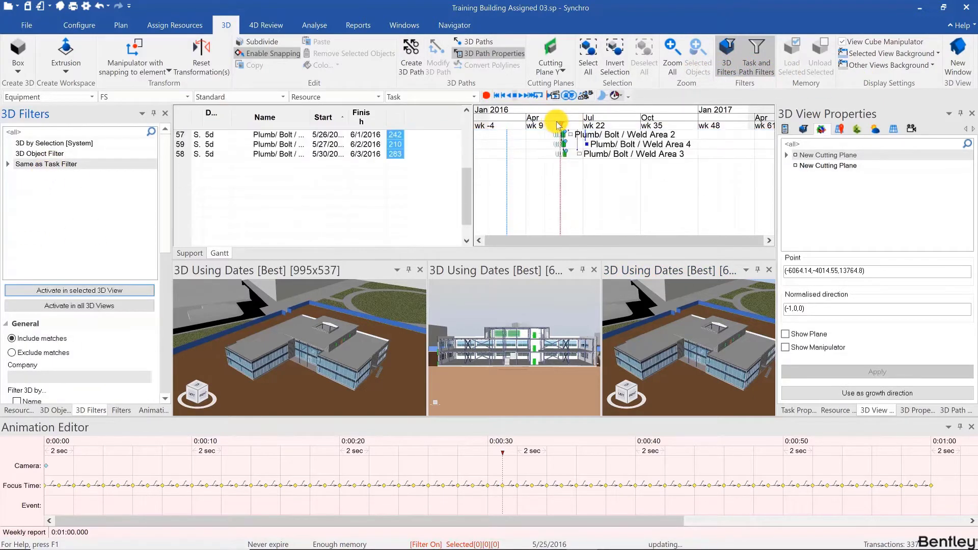
click(637, 126)
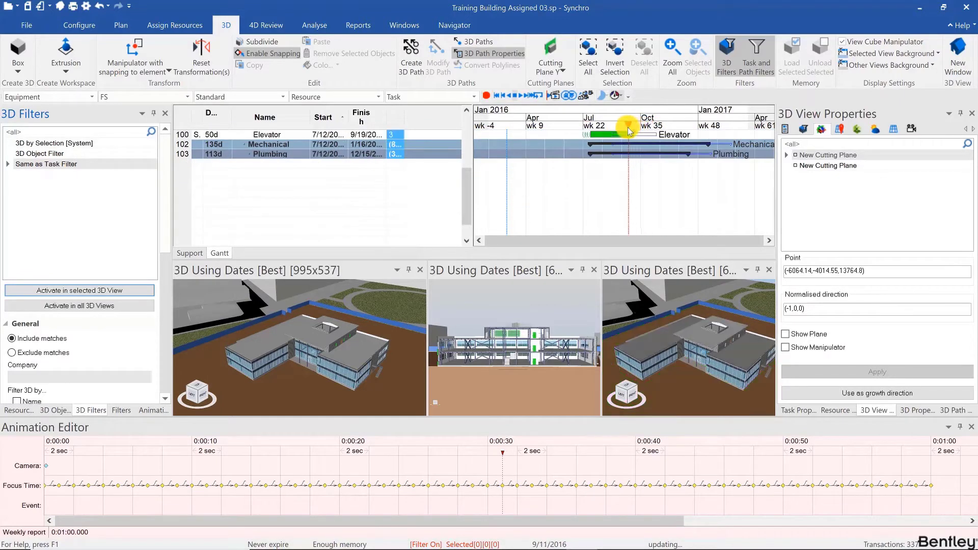
click(656, 123)
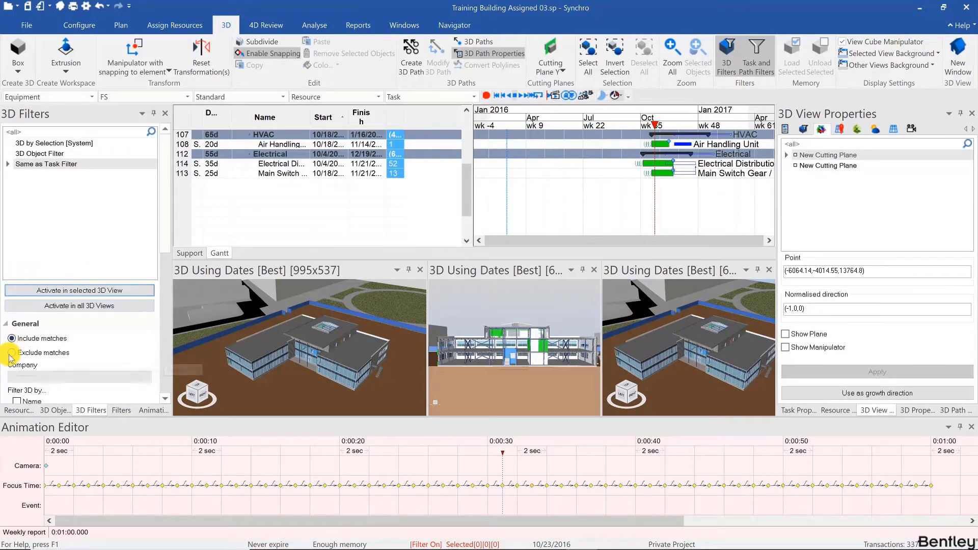
- Activate the Same as Task Filter in the third 3D view only
scroll(13, 316, down, 3)
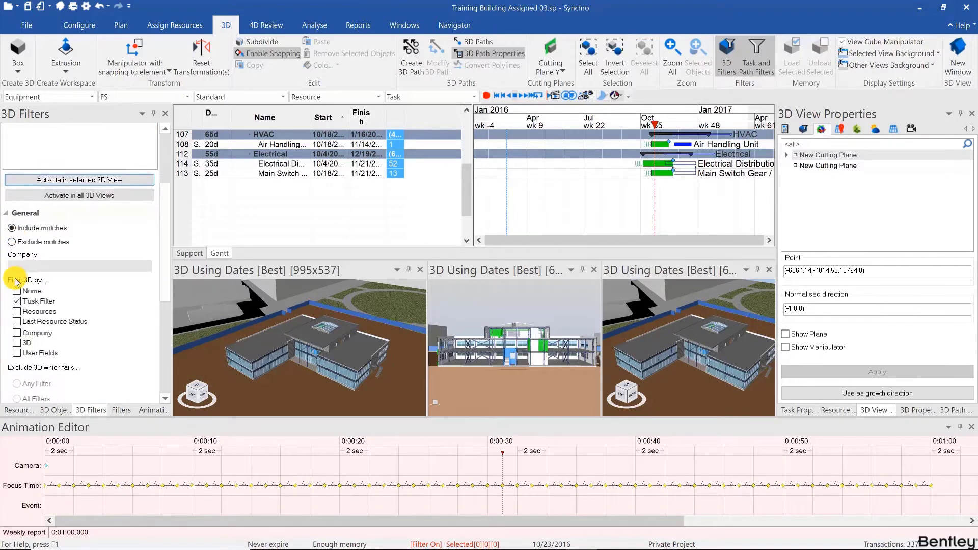
scroll(15, 281, up, 4)
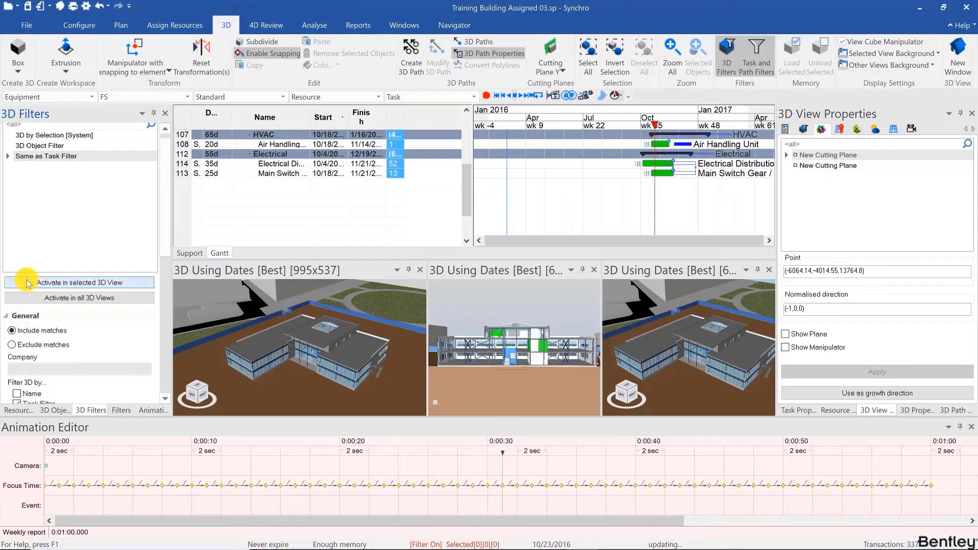
click(27, 284)
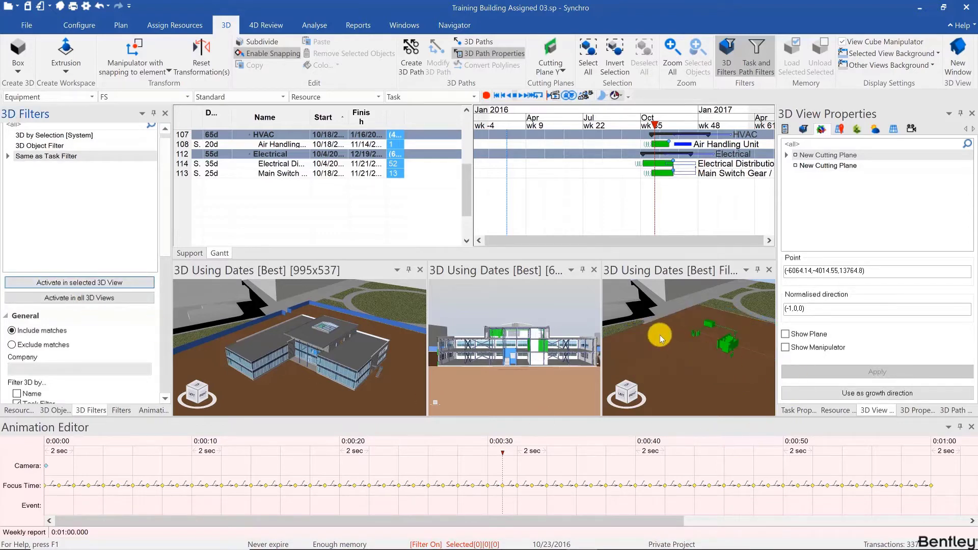
click(677, 347)
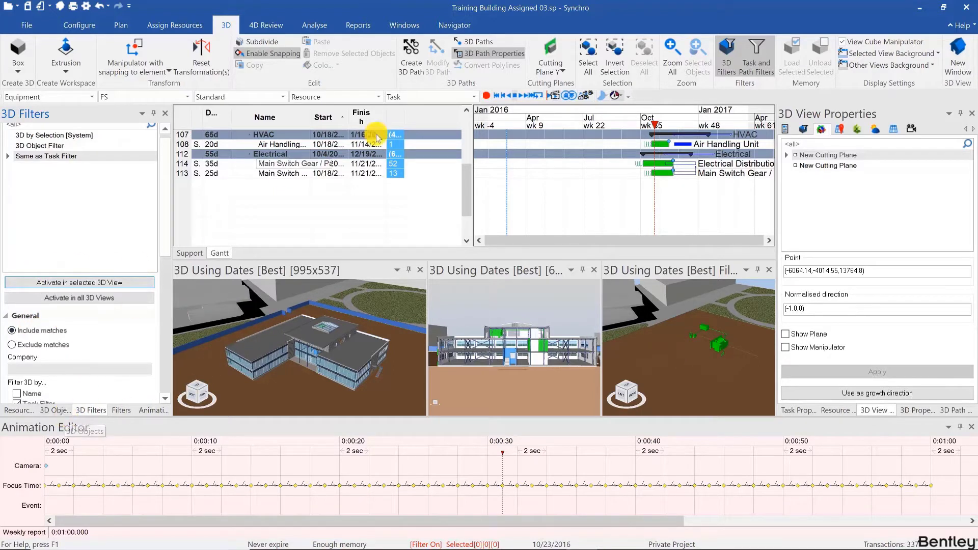
- Save the current window arrangement as a new layout named "Reports layout"
click(403, 25)
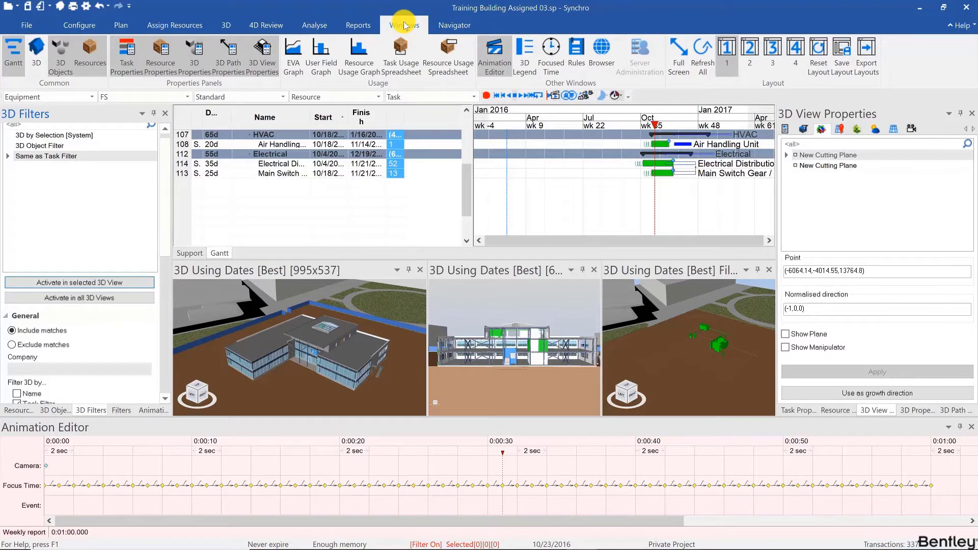
click(446, 24)
click(416, 50)
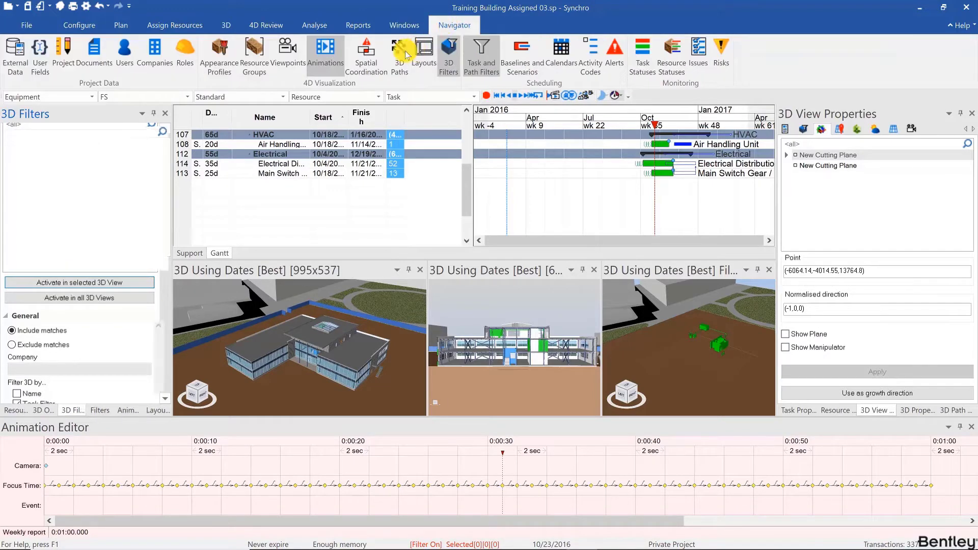
right_click(89, 180)
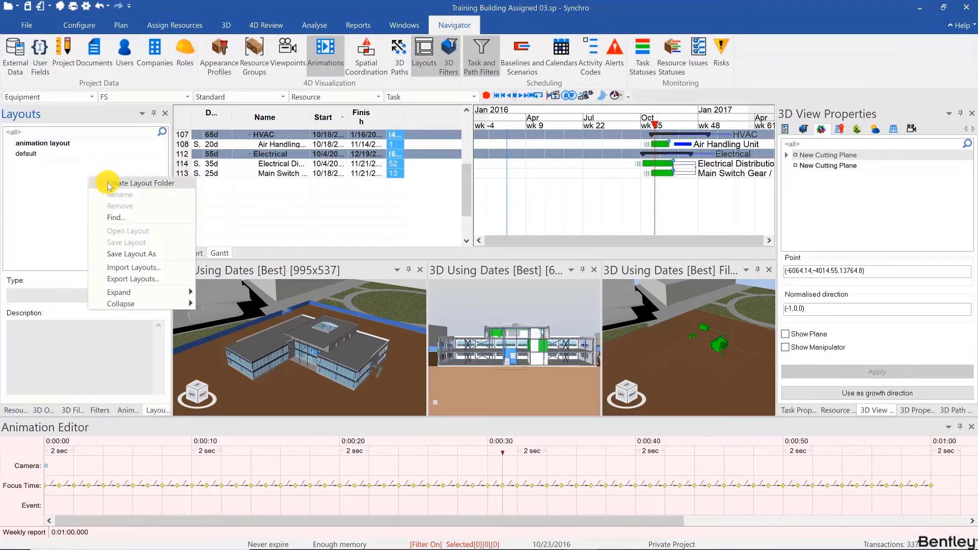
click(127, 254)
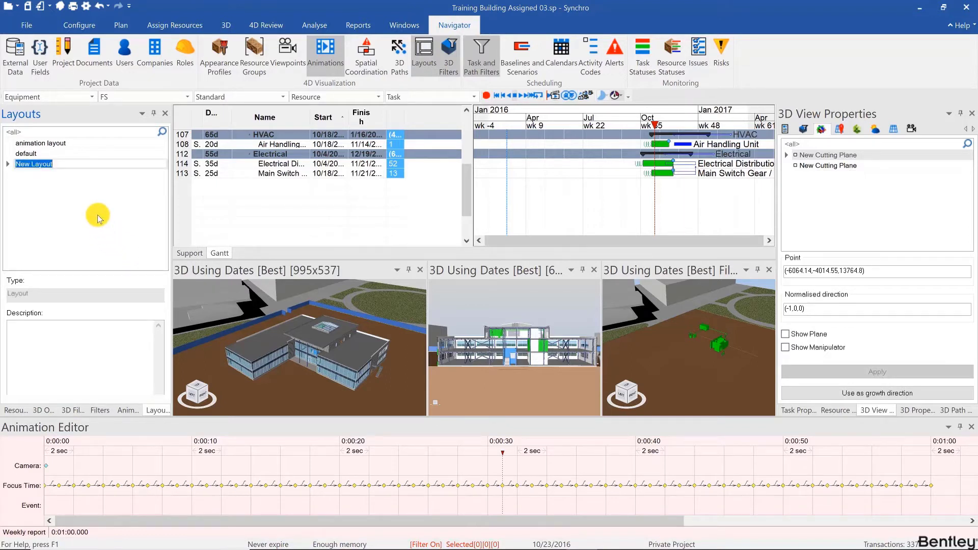
text(Reports layout)
key(Return)
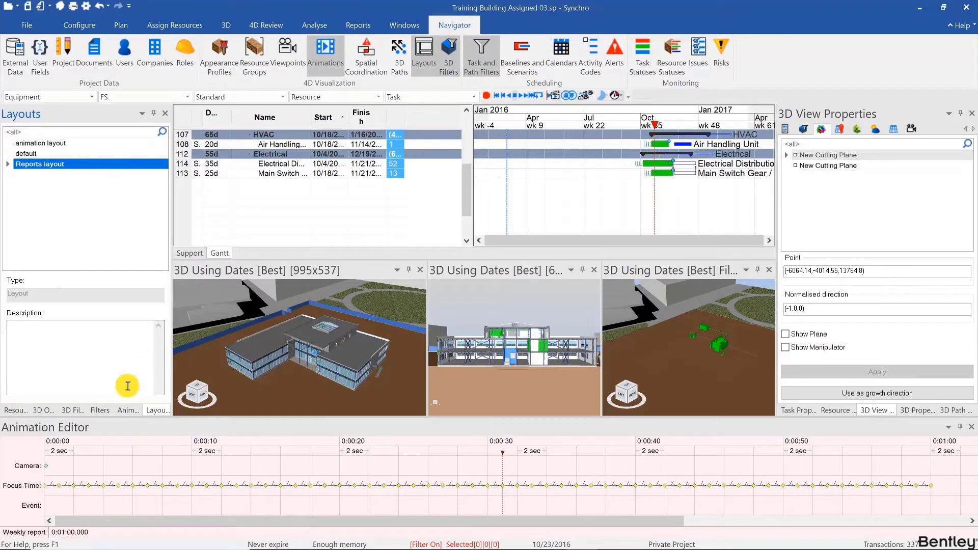
- Make the first 3D view active, open the AVI export settings of the Weekly report animation and review the frame content
click(128, 410)
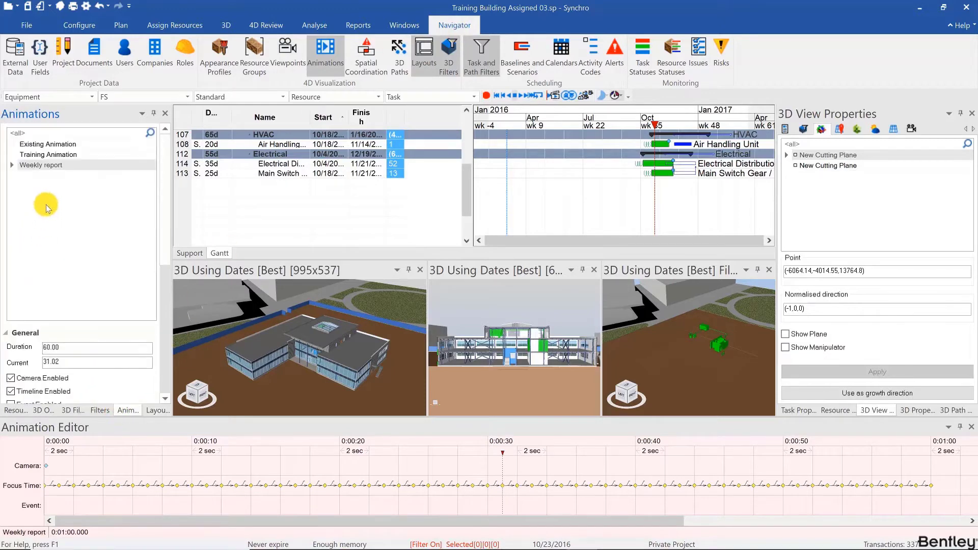
right_click(45, 168)
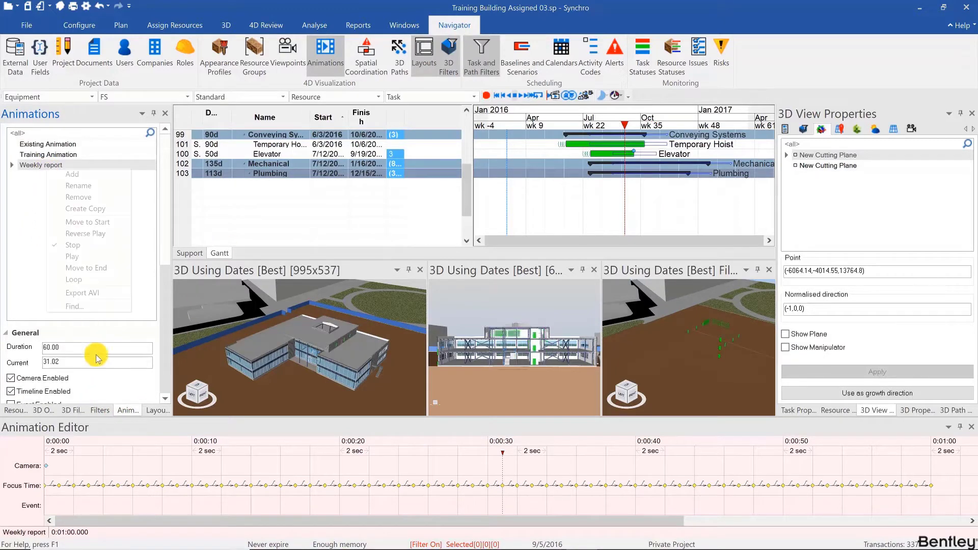
click(236, 274)
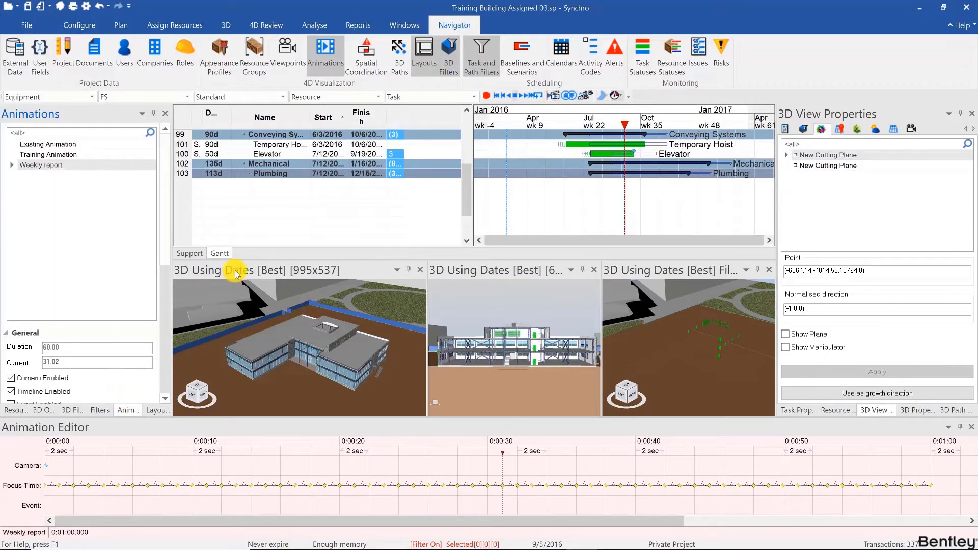
right_click(53, 169)
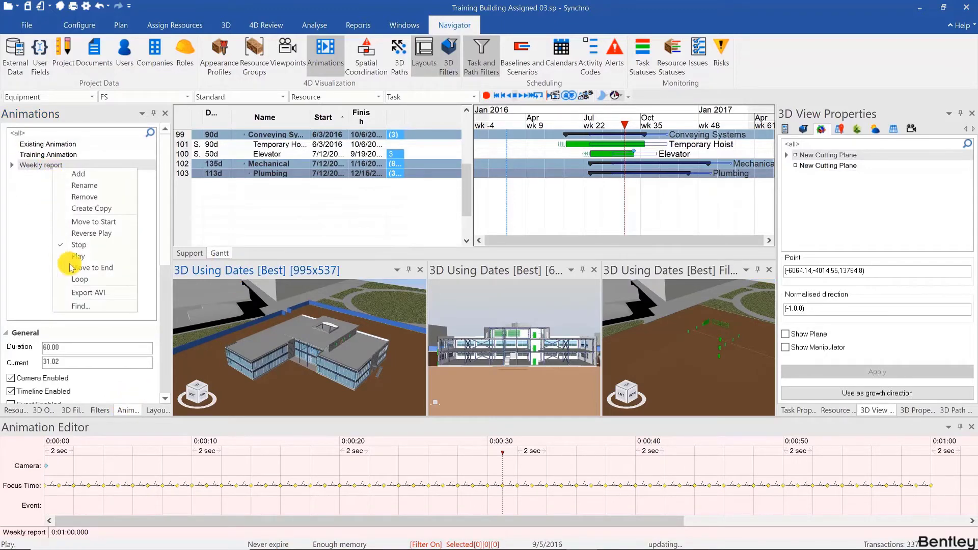
click(83, 293)
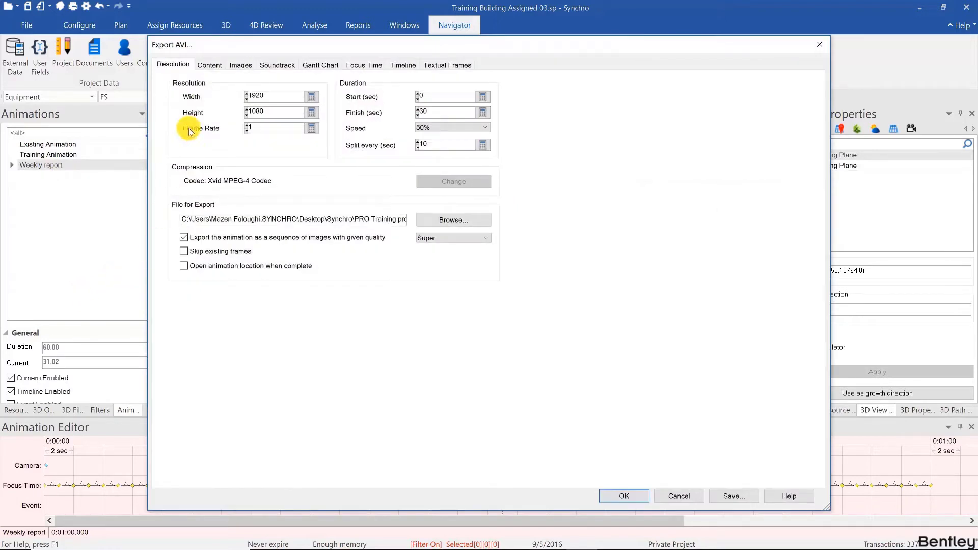
click(209, 65)
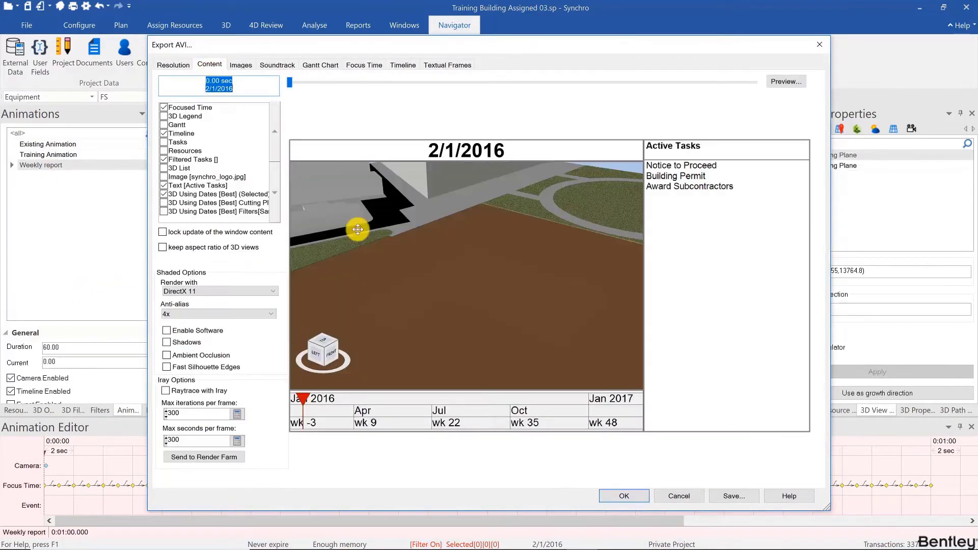
- Browse for an export image in the Synchro folder on the Desktop
click(239, 65)
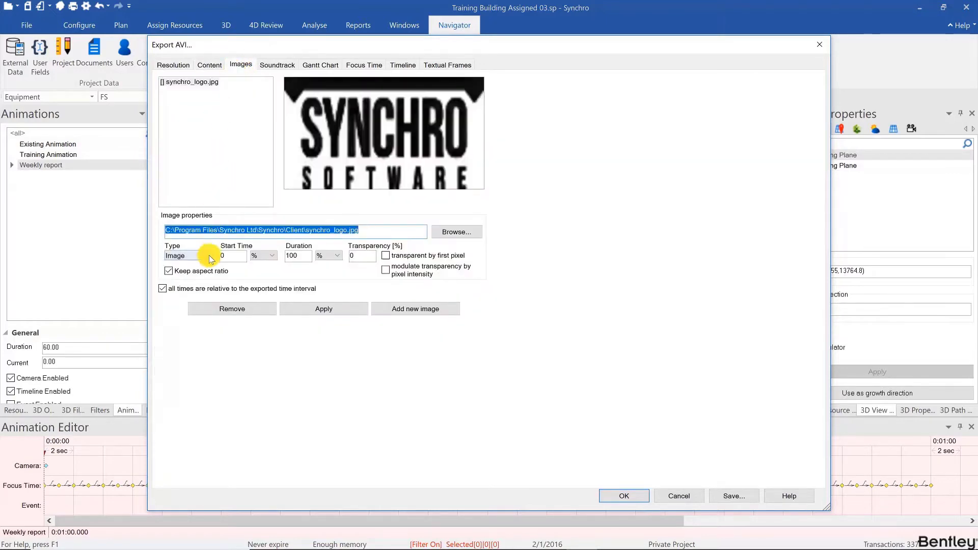
click(450, 237)
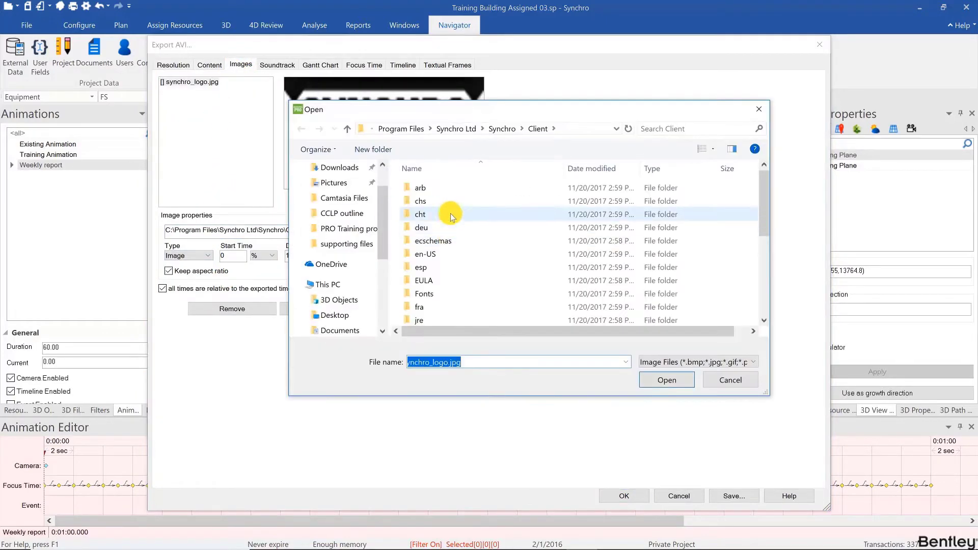
click(336, 314)
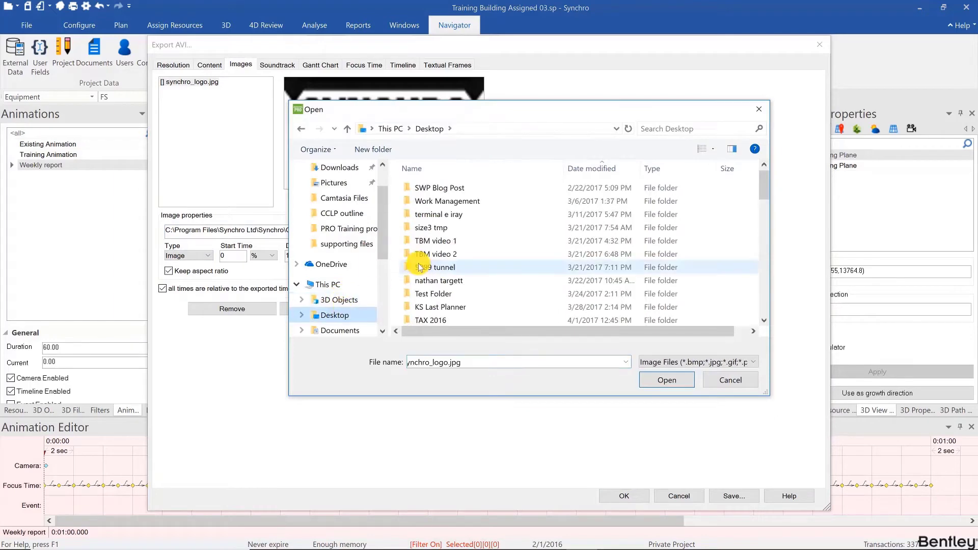
scroll(420, 266, down, 5)
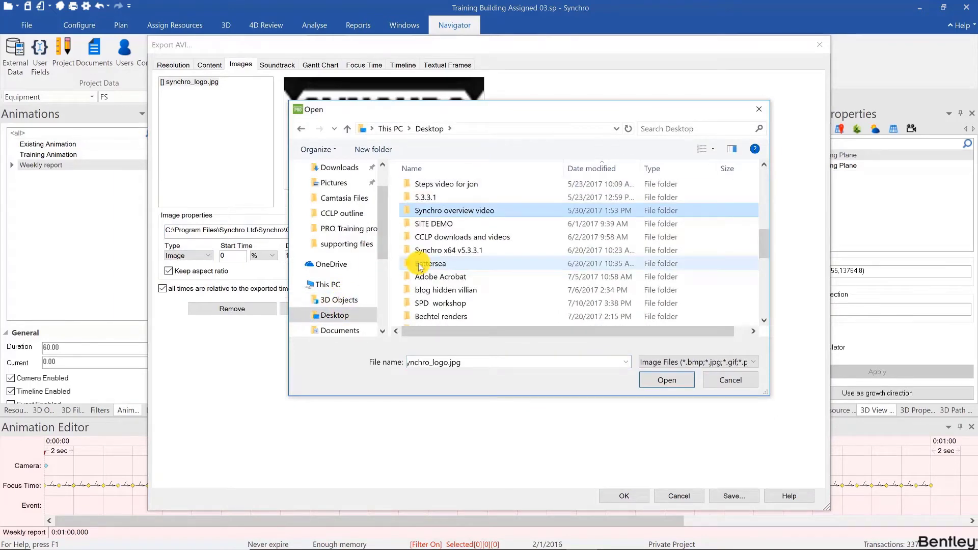
scroll(420, 266, down, 10)
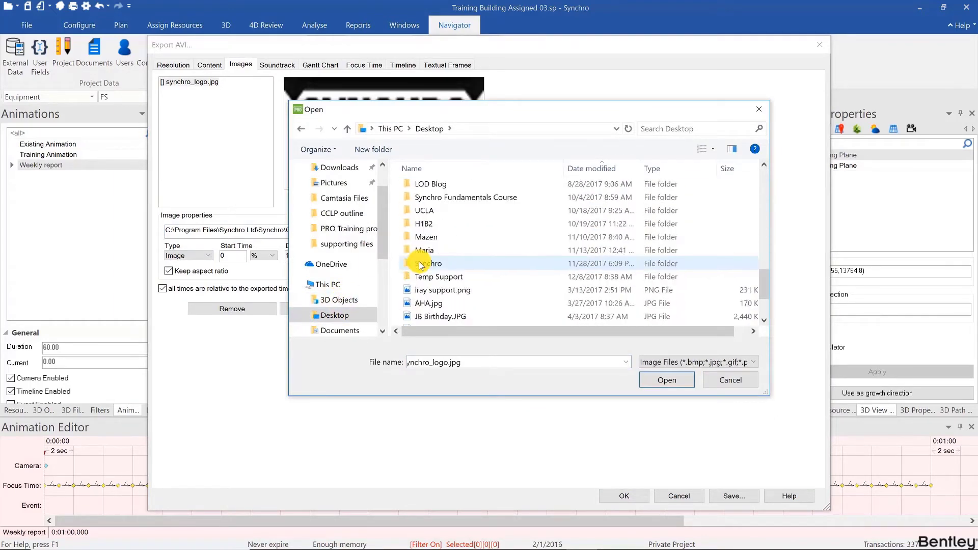
click(420, 263)
double_click(421, 263)
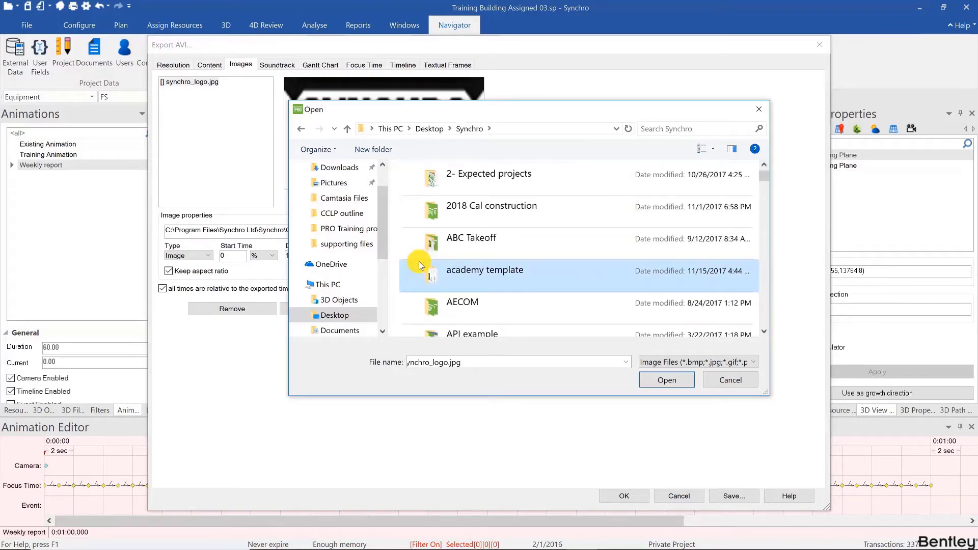
scroll(420, 265, down, 5)
key(BackSpace)
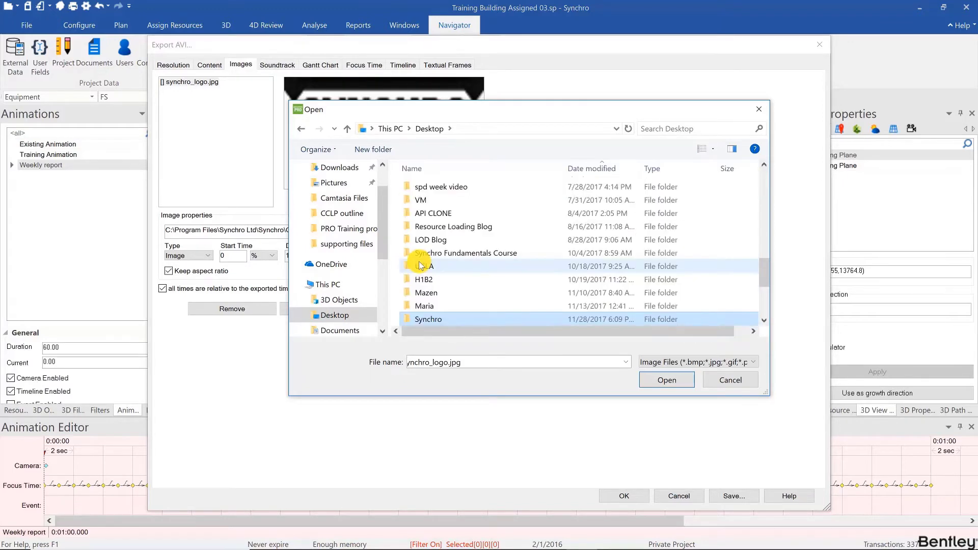
key(Return)
- Load Titleblock.PNG from the PRO Training program folder and add it as a new export image
scroll(420, 265, down, 5)
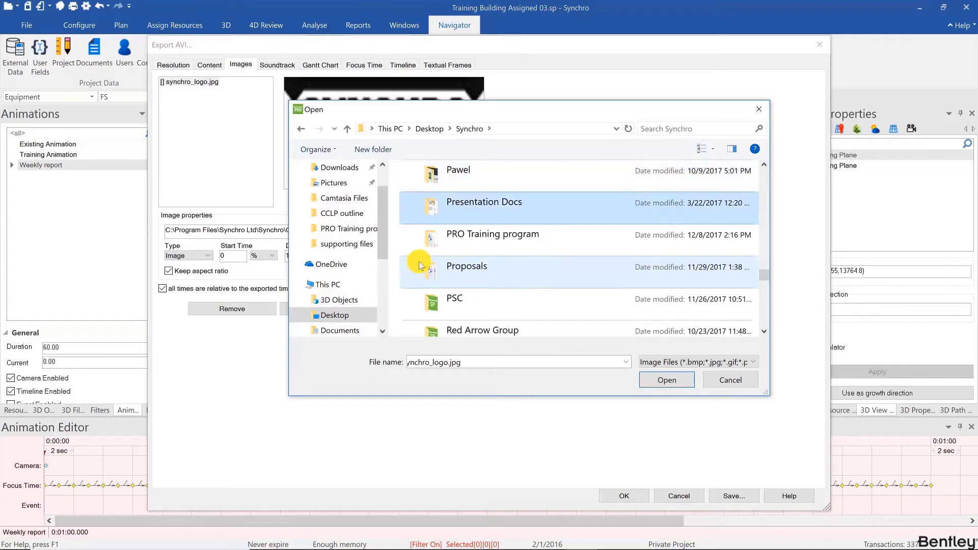
key(Down)
key(Return)
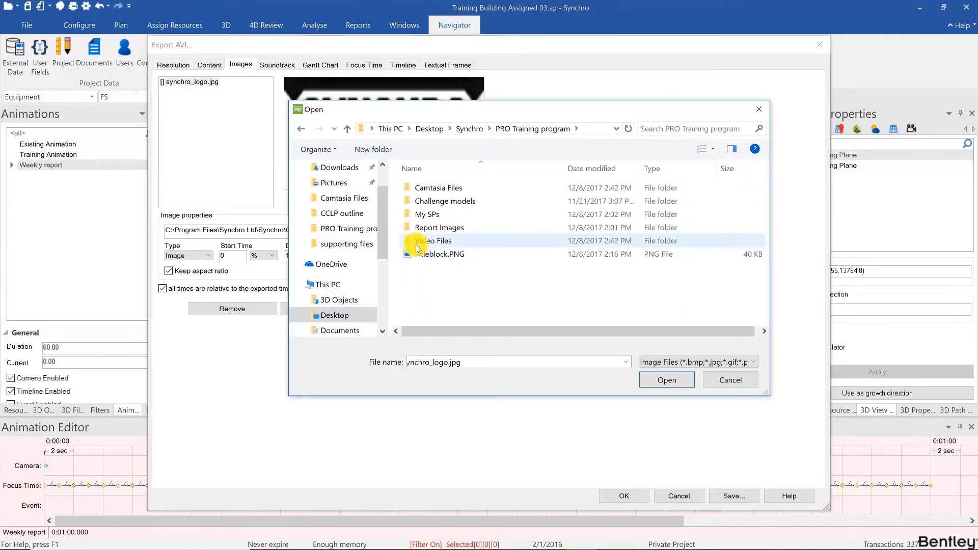
double_click(417, 256)
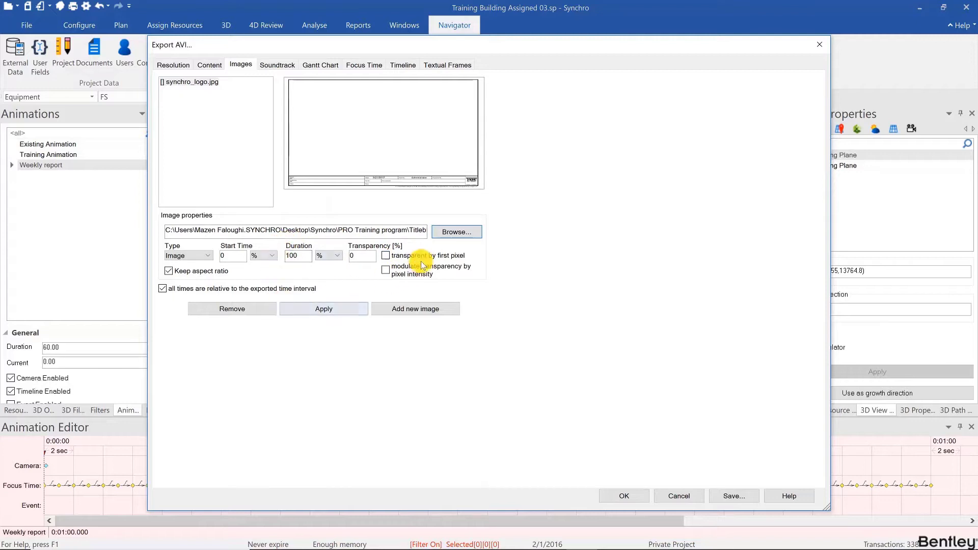
click(382, 309)
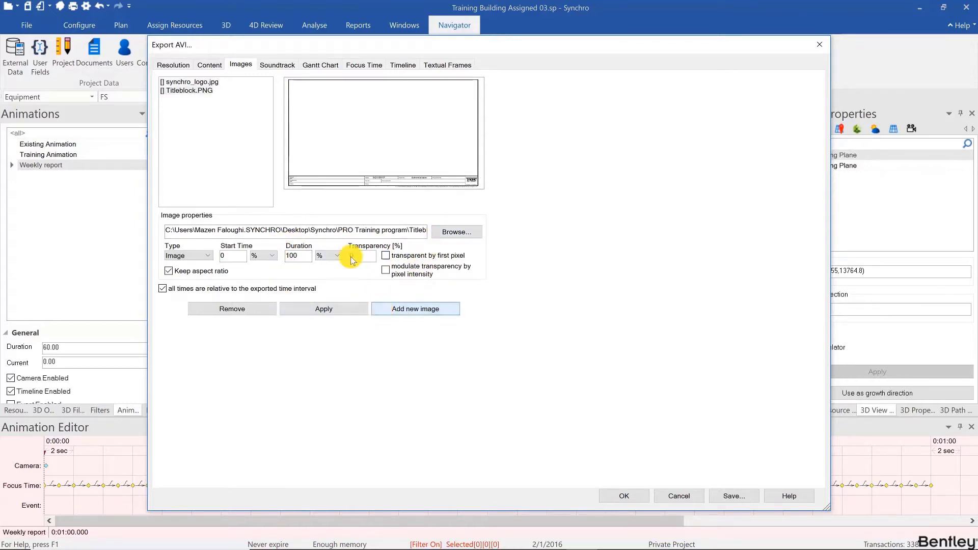
- Exclude Focused Time, Timeline, Filtered Tasks, the Active Tasks text and the selected 3D view from the export content
click(209, 65)
click(163, 107)
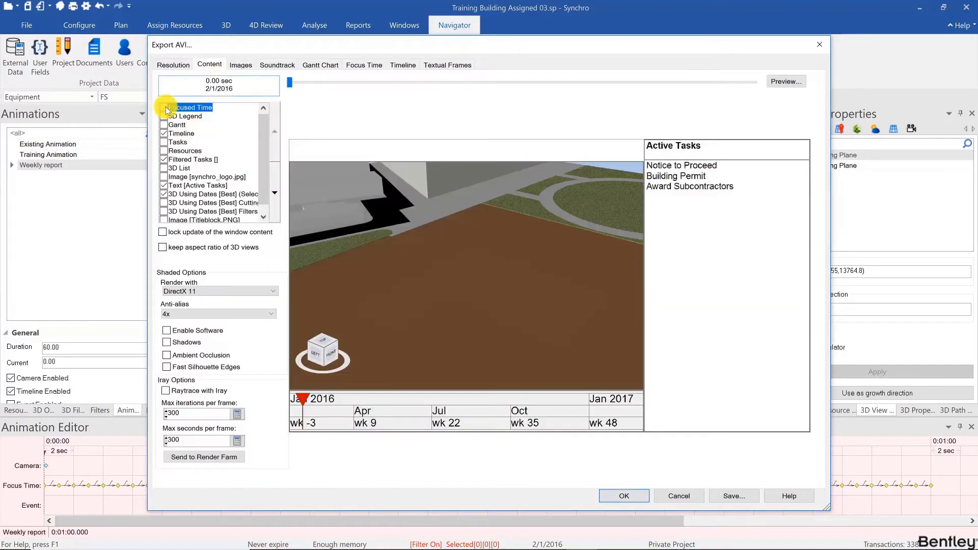
click(163, 134)
click(164, 160)
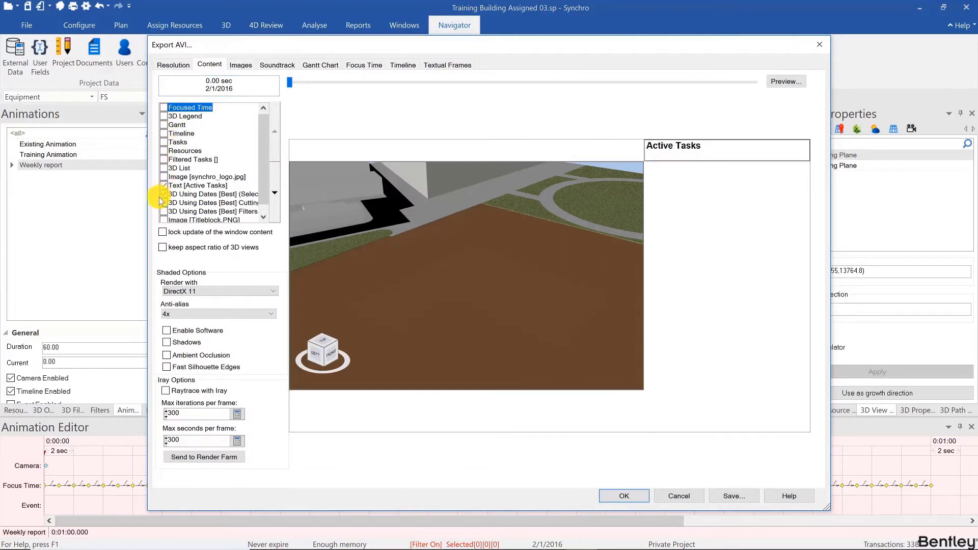
click(163, 194)
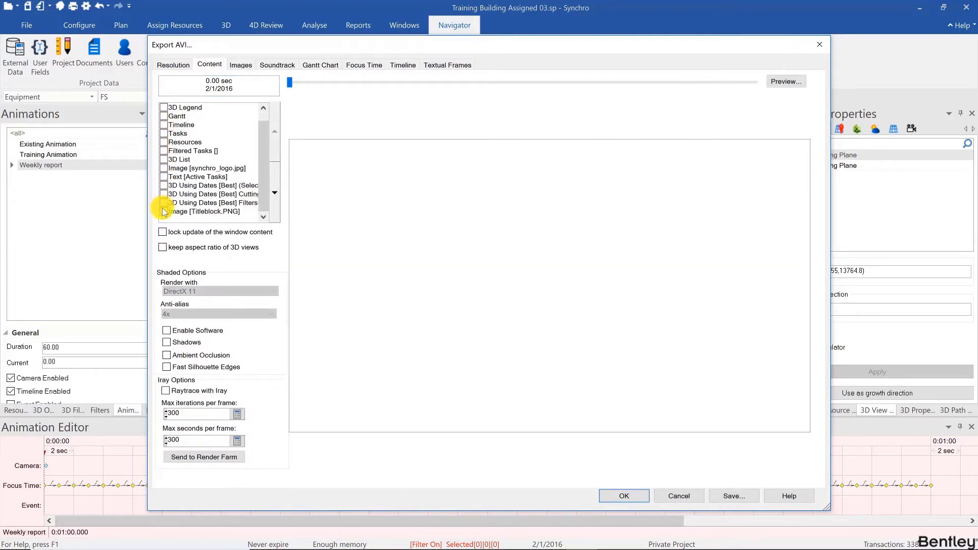
- Include the Titleblock.PNG image in the export content, move it to the frame's upper-right corner and enlarge it to full frame height
click(338, 394)
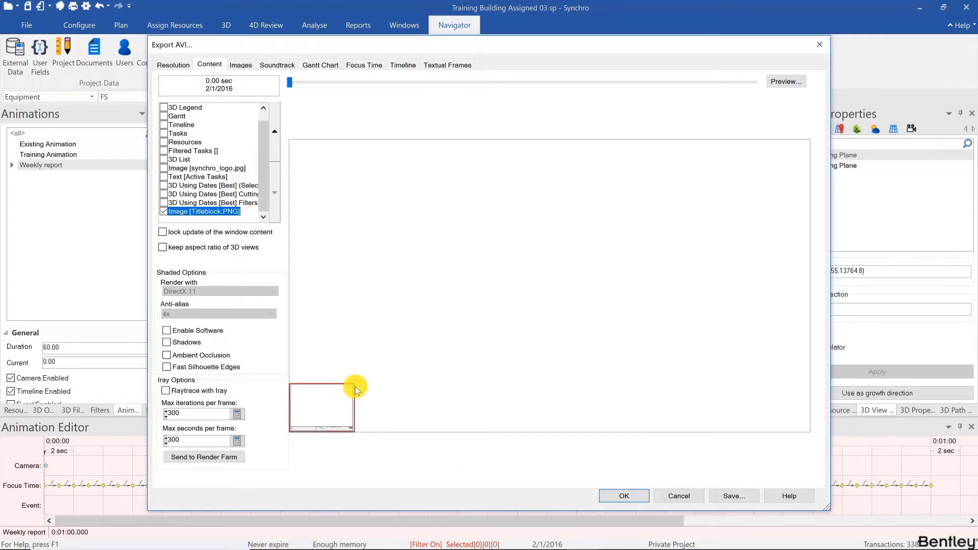
drag(352, 385, 805, 70)
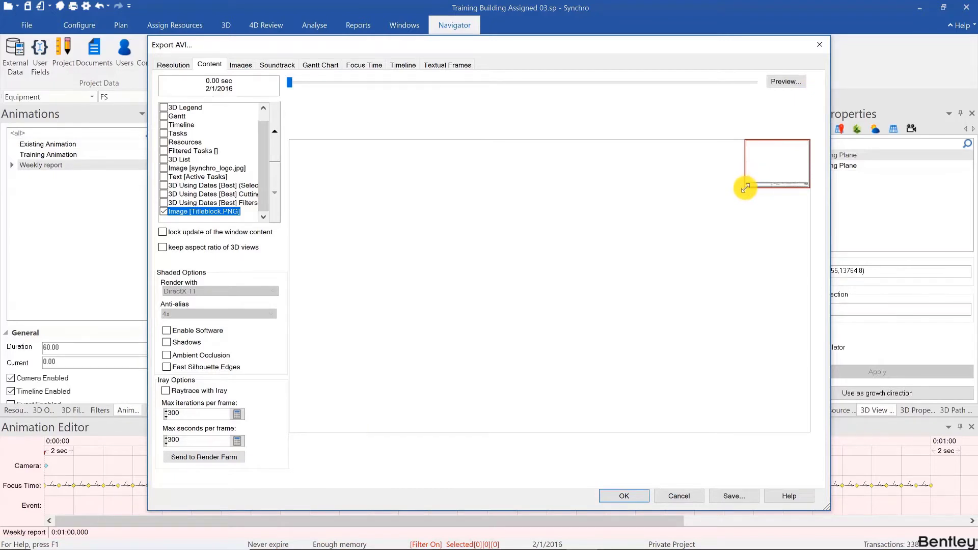
drag(745, 188, 314, 433)
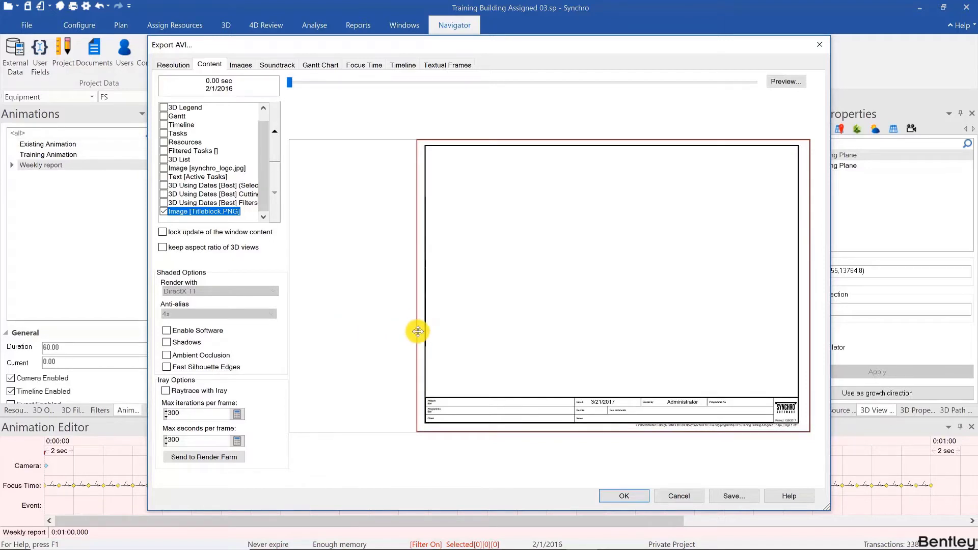
- Turn off Keep aspect ratio for synchro_logo.jpg and Titleblock.PNG, and stretch the title block across the full frame width
click(240, 64)
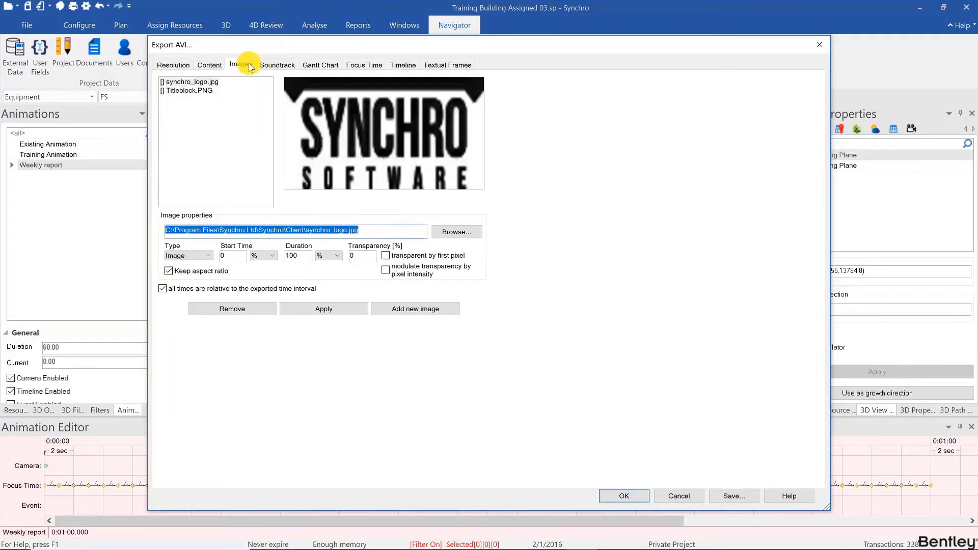
click(184, 271)
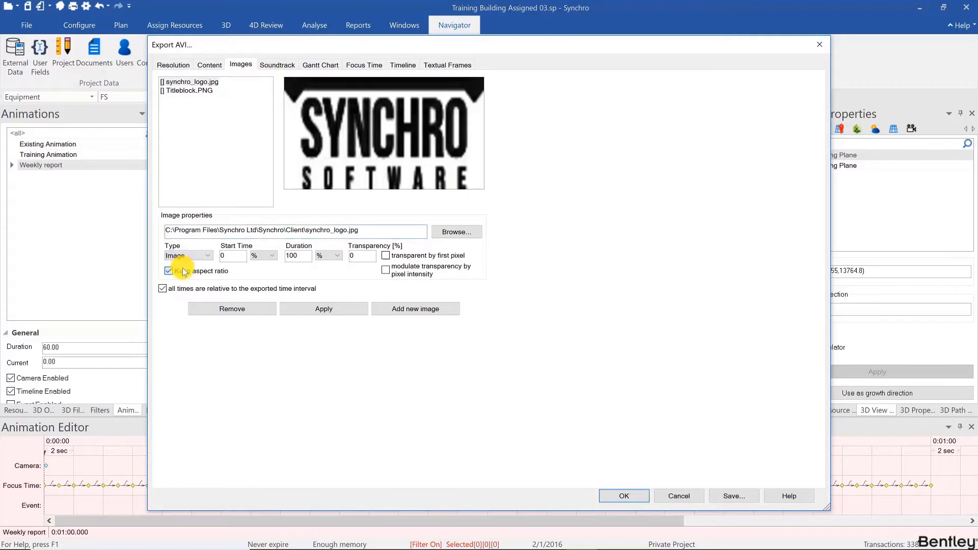
click(348, 317)
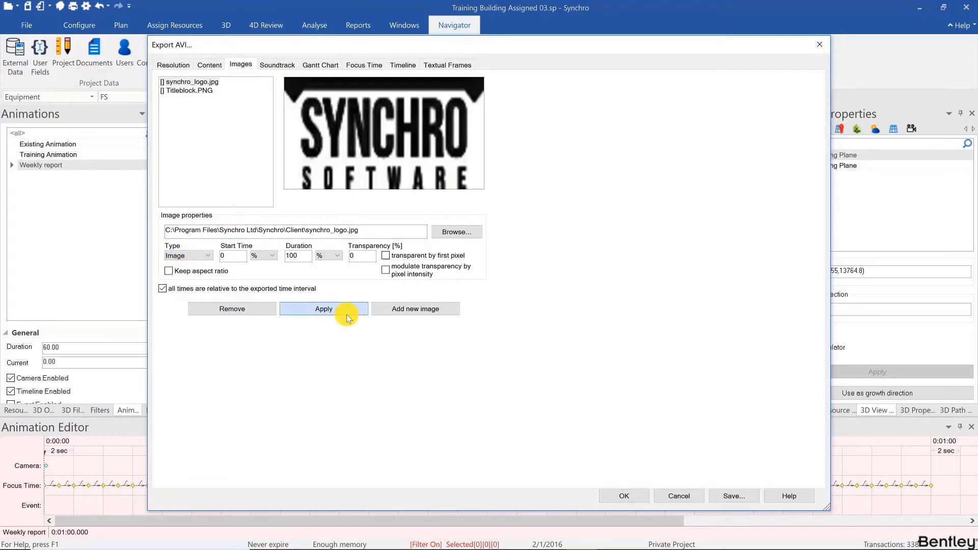
click(191, 91)
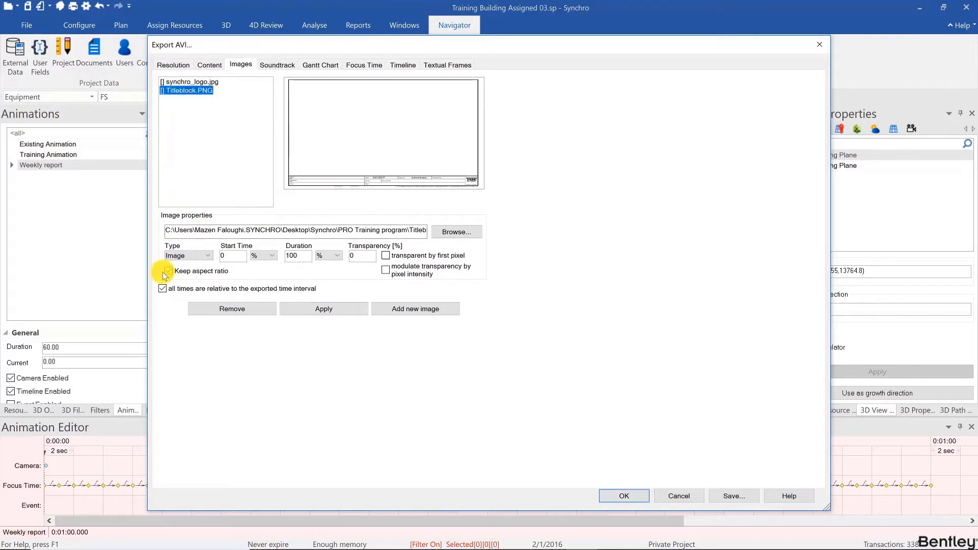
click(307, 308)
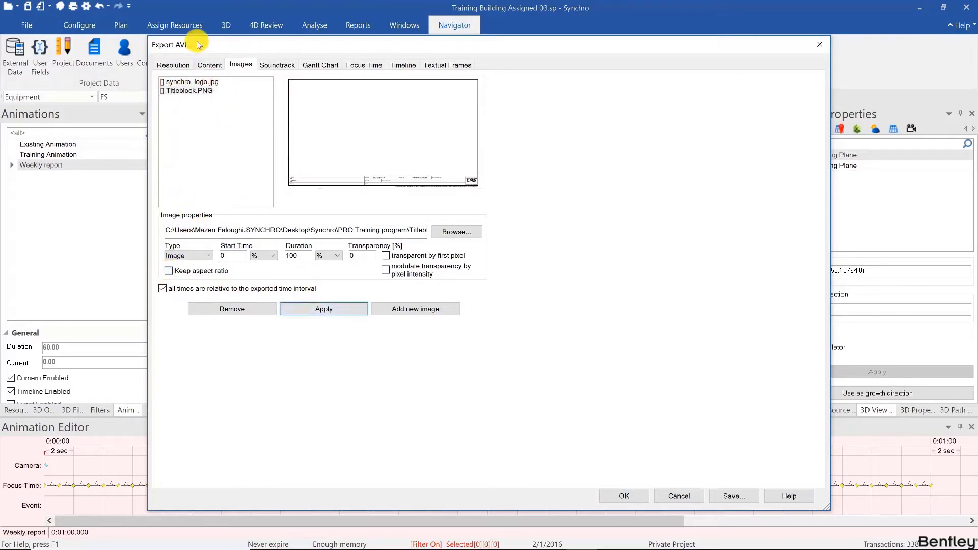
click(209, 65)
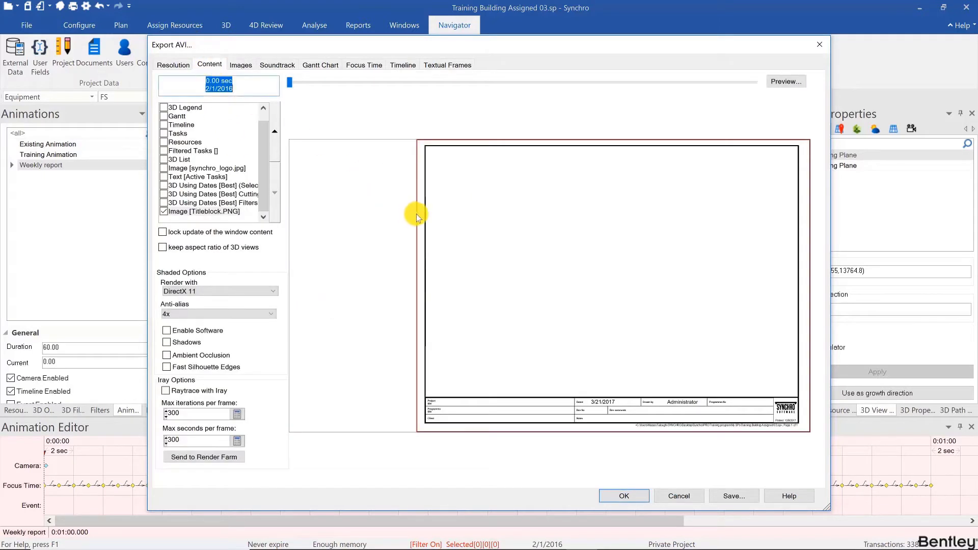
drag(417, 214, 287, 210)
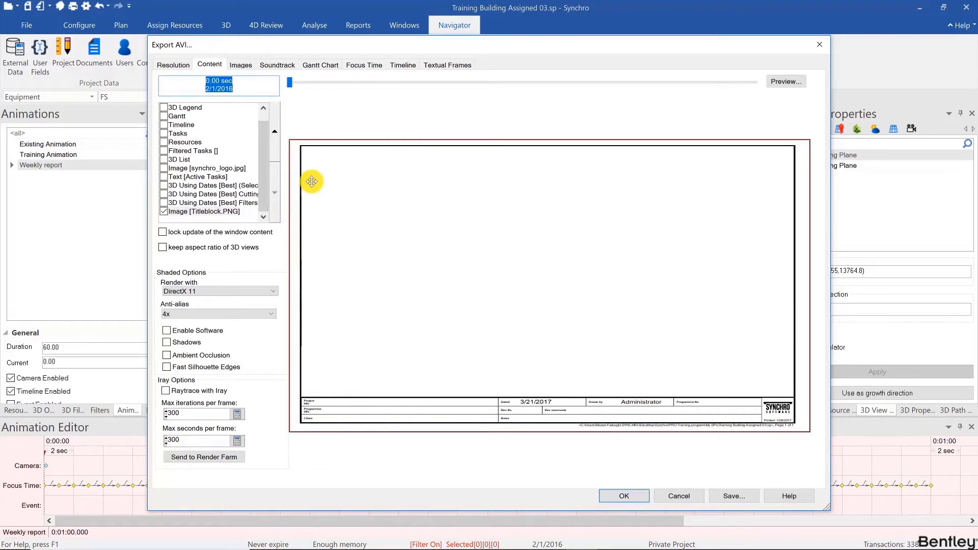
- Include the selected 3D view and fit it as a narrow frame inside the title block's lower-left area
click(213, 203)
click(213, 186)
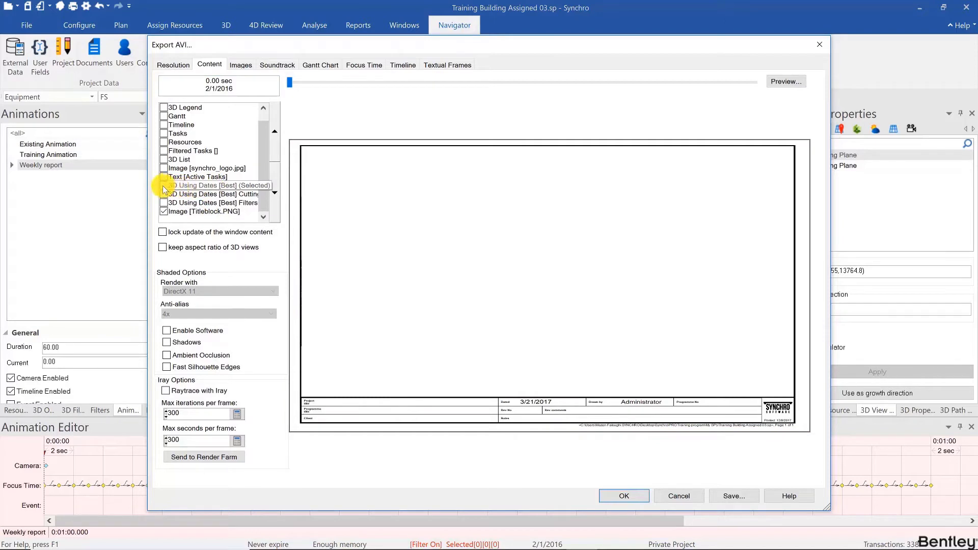
click(164, 186)
mouse_move(459, 212)
mouse_down()
mouse_move(502, 218)
mouse_move(484, 216)
mouse_move(478, 153)
mouse_move(473, 212)
mouse_up()
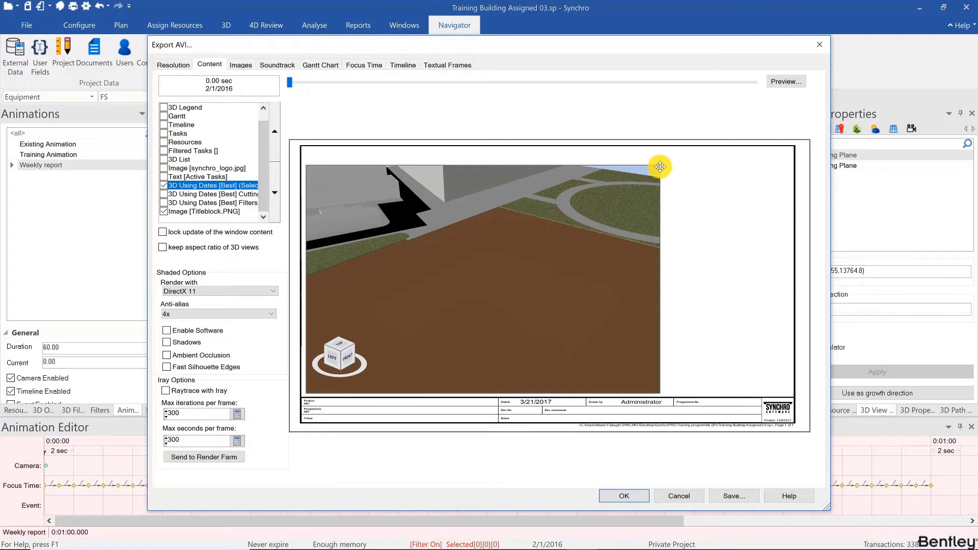
drag(659, 165, 448, 233)
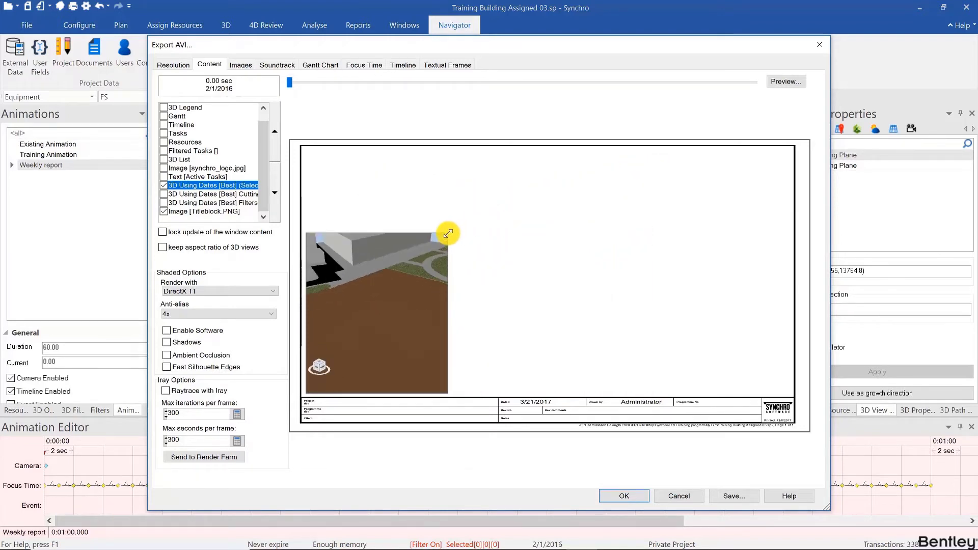
- Include the Cutting Planes 3D view and fit it as a narrow frame inside the title block's lower-right area
click(163, 194)
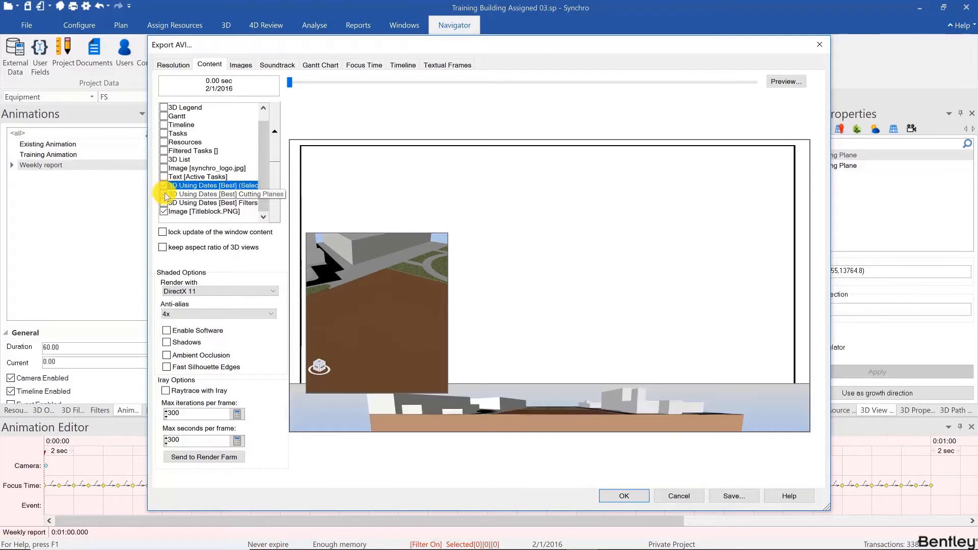
drag(492, 410, 563, 261)
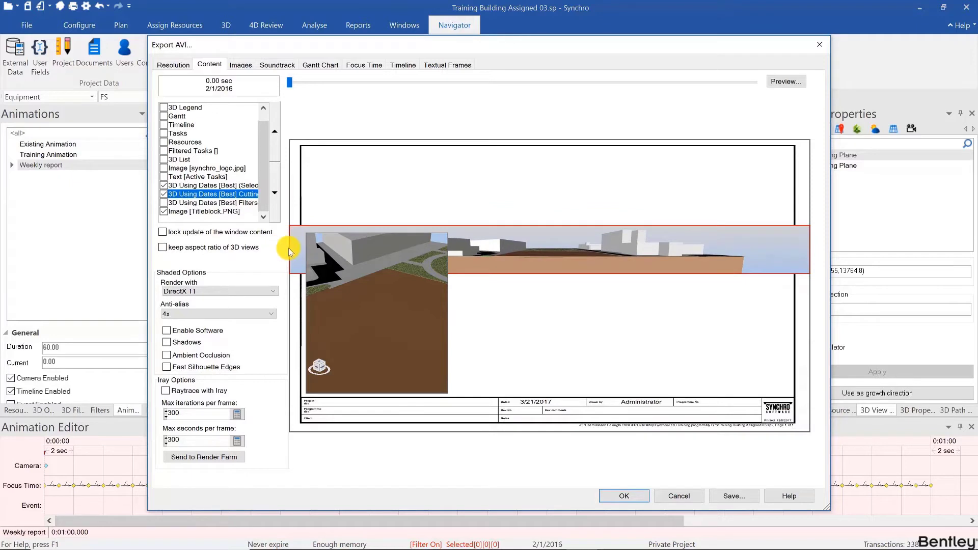
drag(289, 249, 626, 257)
drag(734, 257, 711, 263)
drag(604, 279, 626, 340)
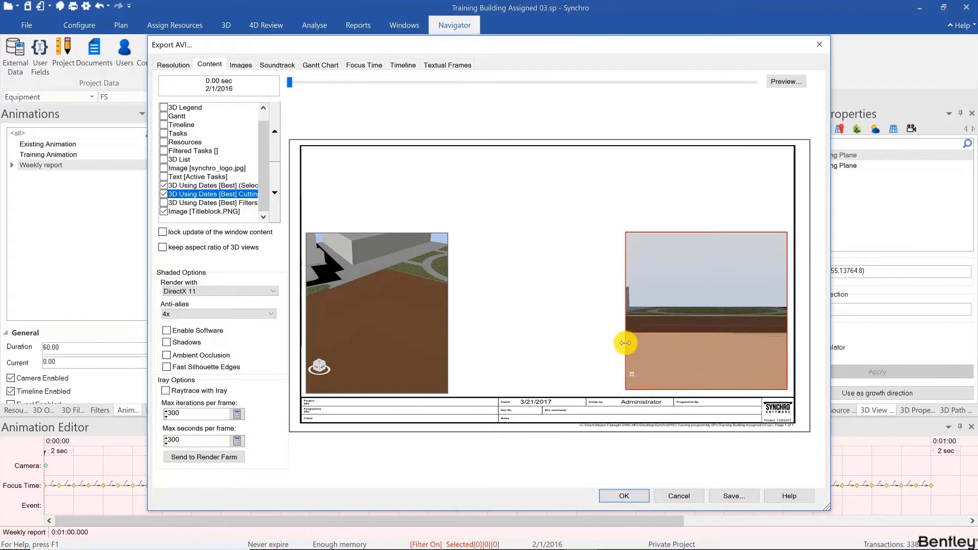
- Include the Filters 3D view and fit it into the gap between the two other 3D views
click(163, 204)
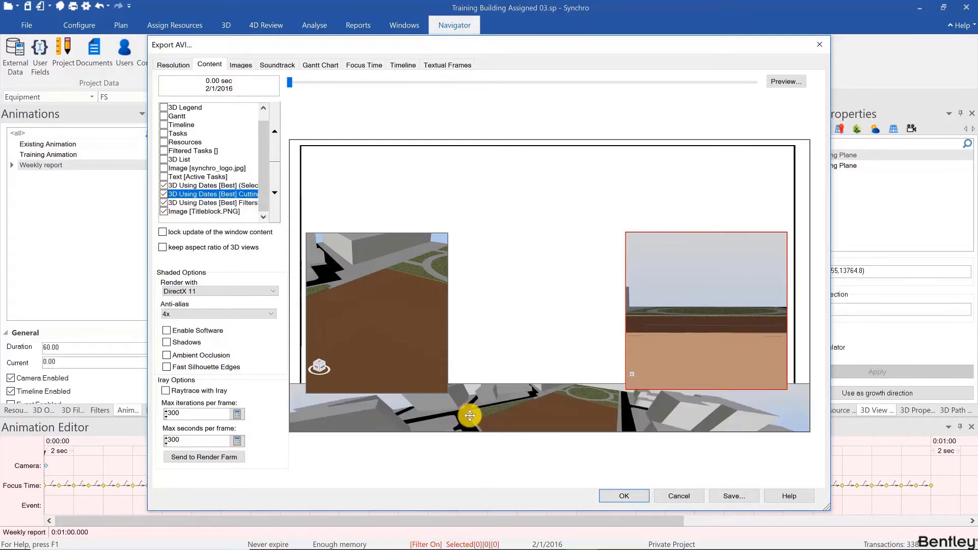
drag(474, 415, 513, 186)
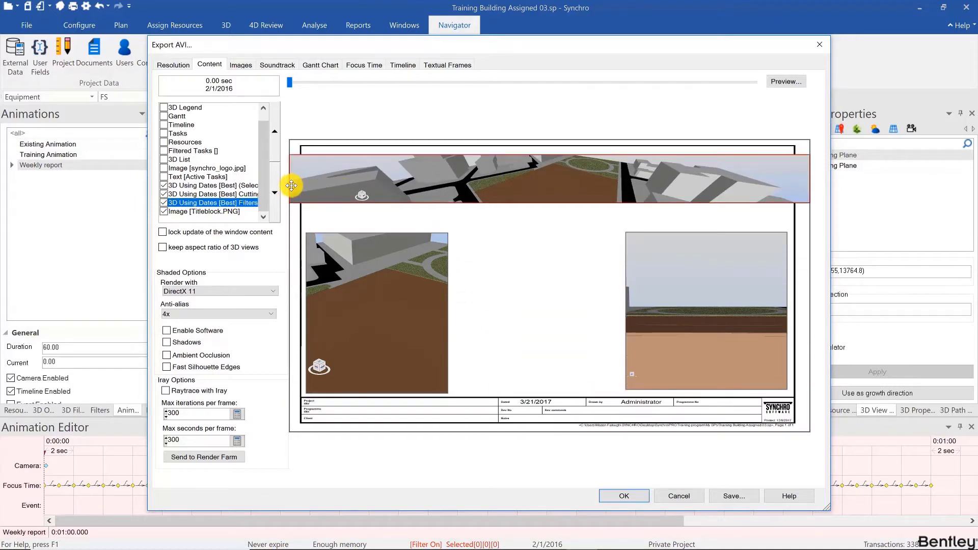
drag(289, 185, 648, 200)
drag(761, 180, 561, 259)
drag(610, 281, 626, 390)
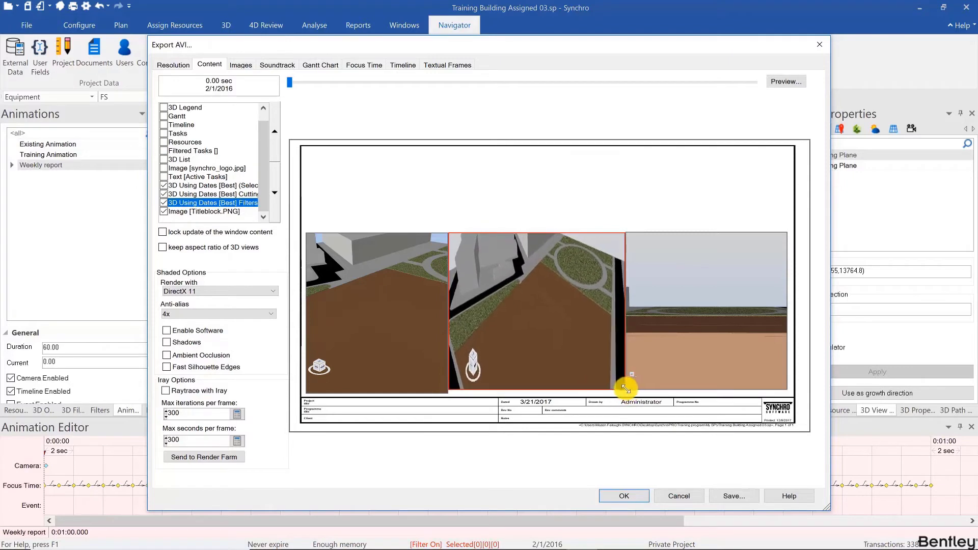
- Align the upper and lower edges of the middle and right 3D views with the left one, leaving narrow gaps between all three
click(649, 233)
drag(648, 232, 649, 234)
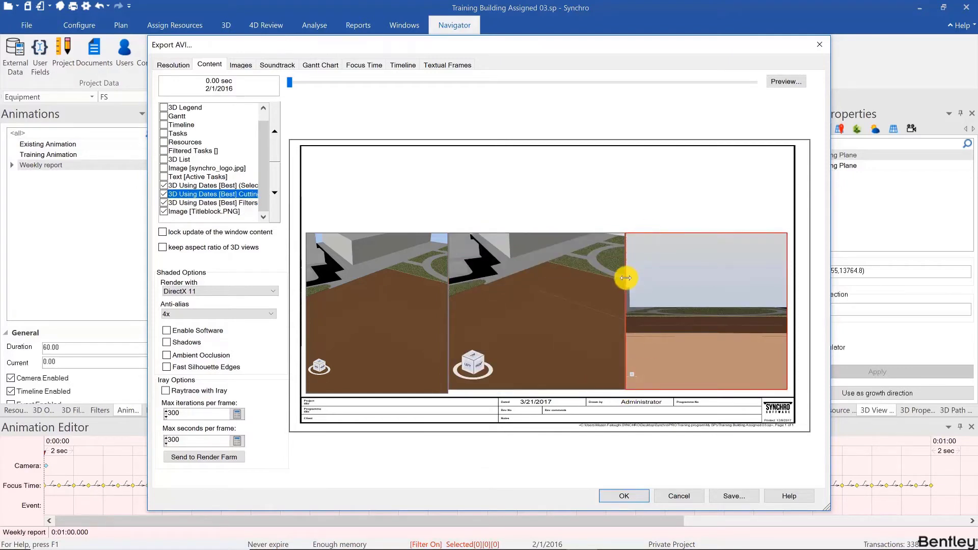
drag(627, 278, 632, 277)
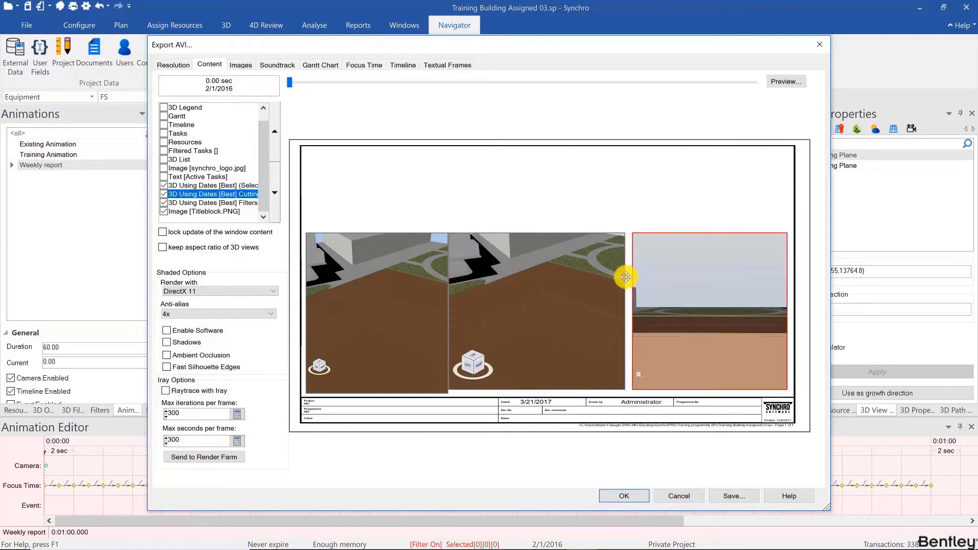
click(525, 296)
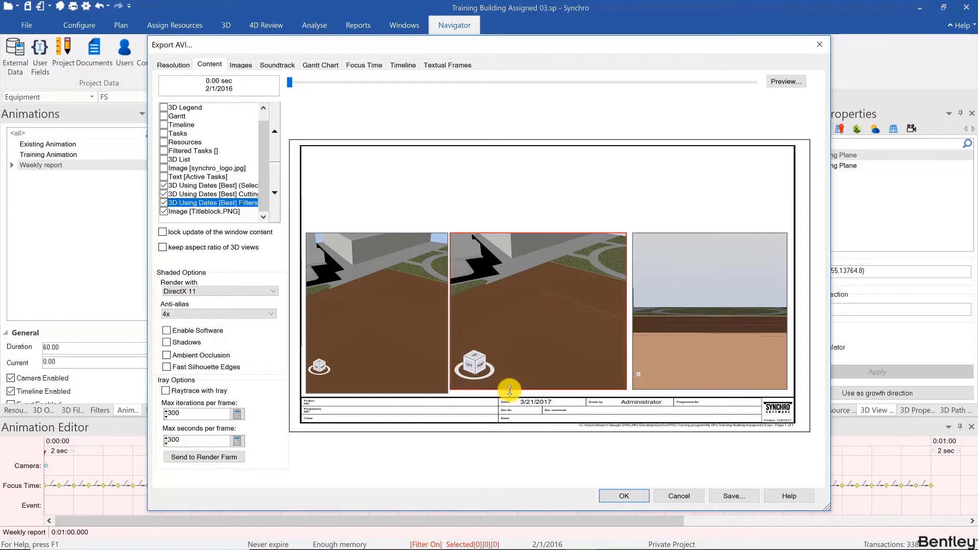
drag(510, 391, 509, 394)
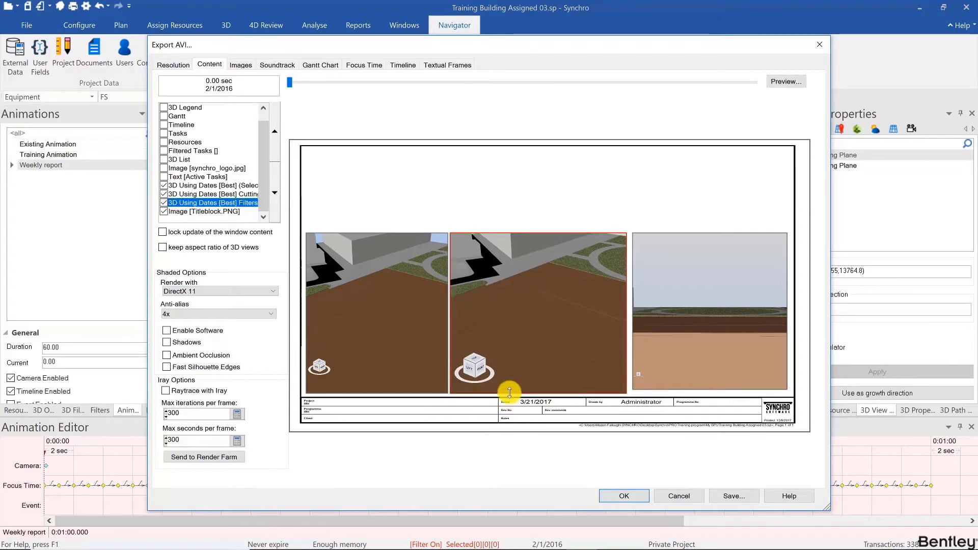
click(638, 389)
drag(639, 390, 637, 393)
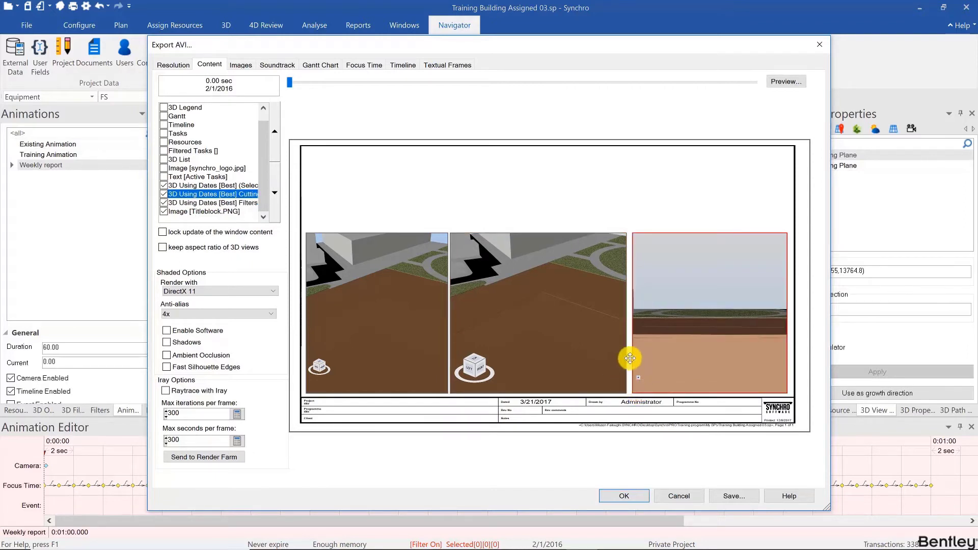
drag(633, 324, 630, 324)
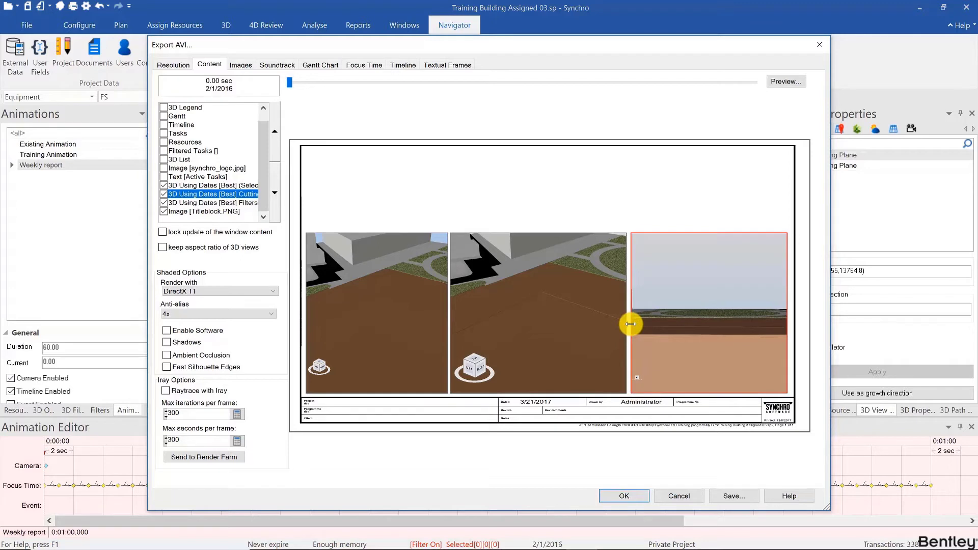
click(444, 203)
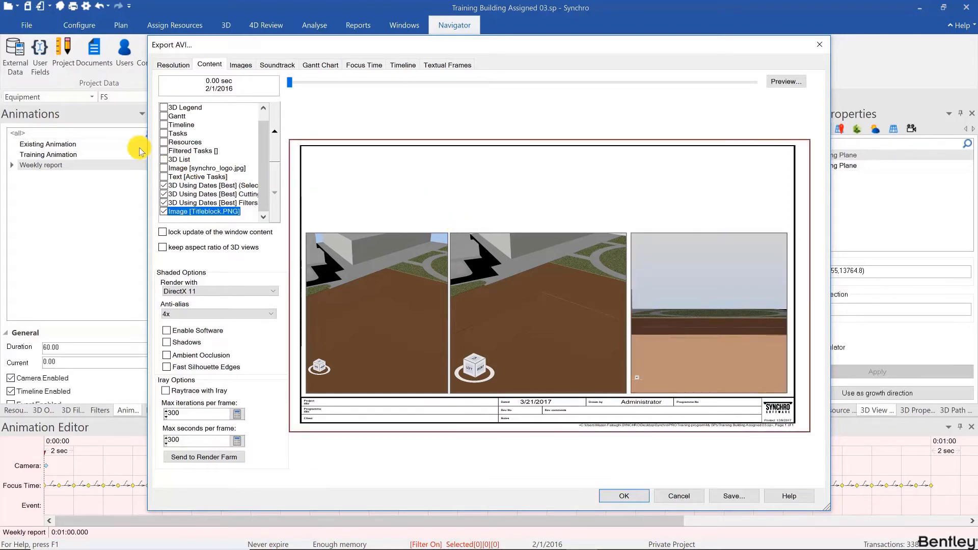
- Include Focused Time, place it in the title block's upper-left corner and narrow it to the left 3D view's width
scroll(162, 145, up, 1)
click(163, 108)
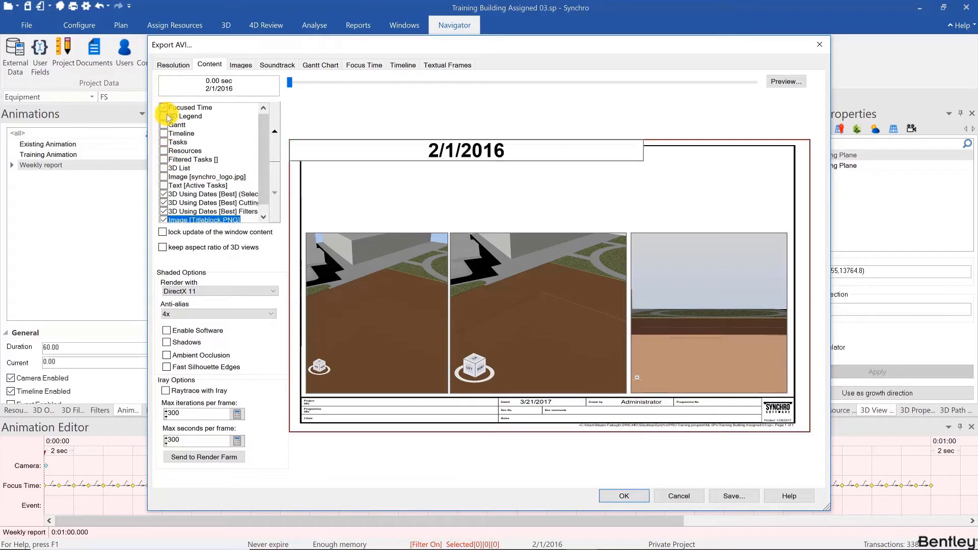
drag(446, 150, 491, 168)
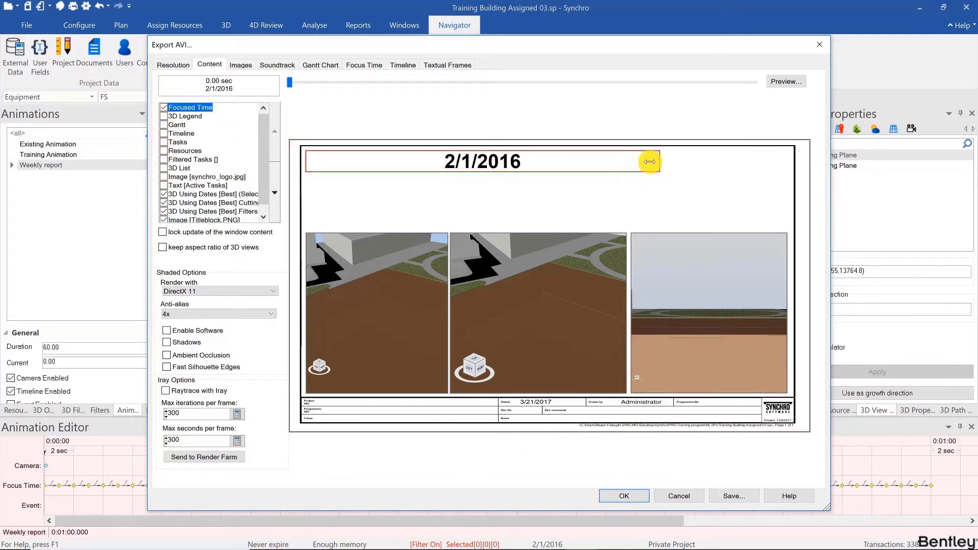
drag(649, 161, 445, 162)
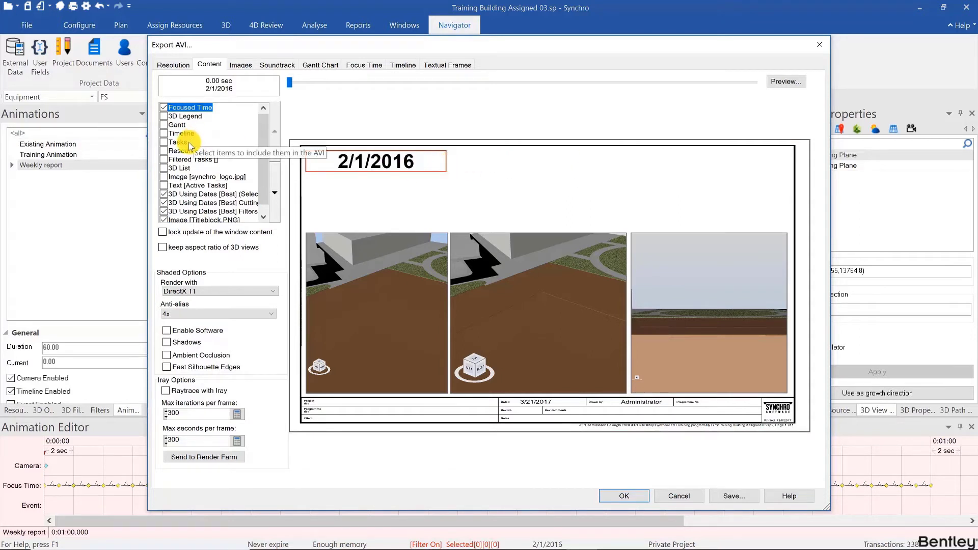
- Include the Timeline, move it to the upper edge inside the title block and stretch it across the block's full width
click(164, 134)
click(441, 413)
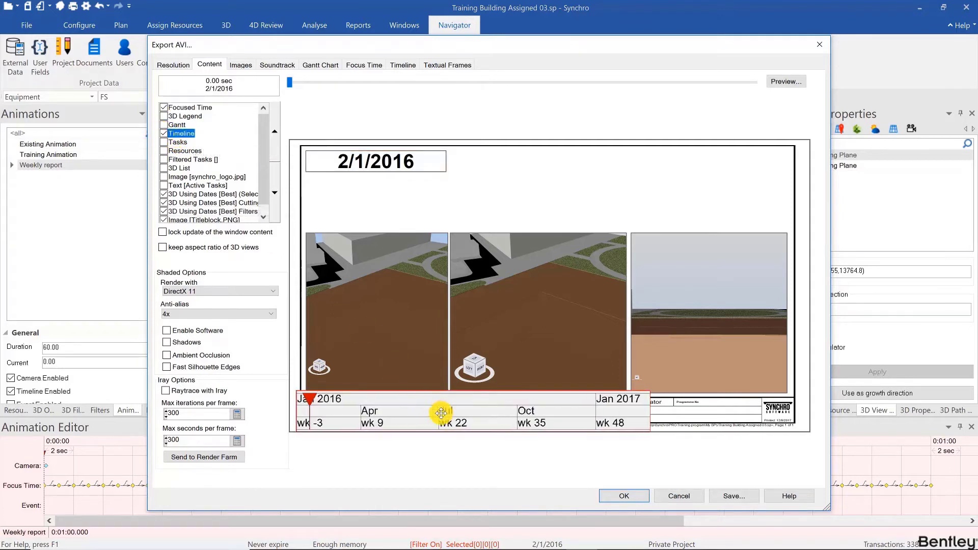
drag(441, 412, 445, 162)
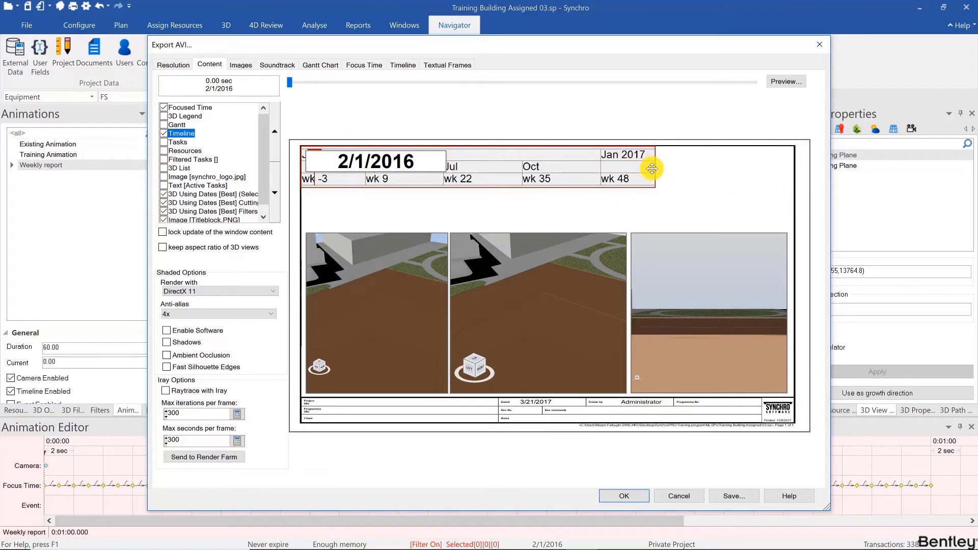
drag(645, 169, 647, 171)
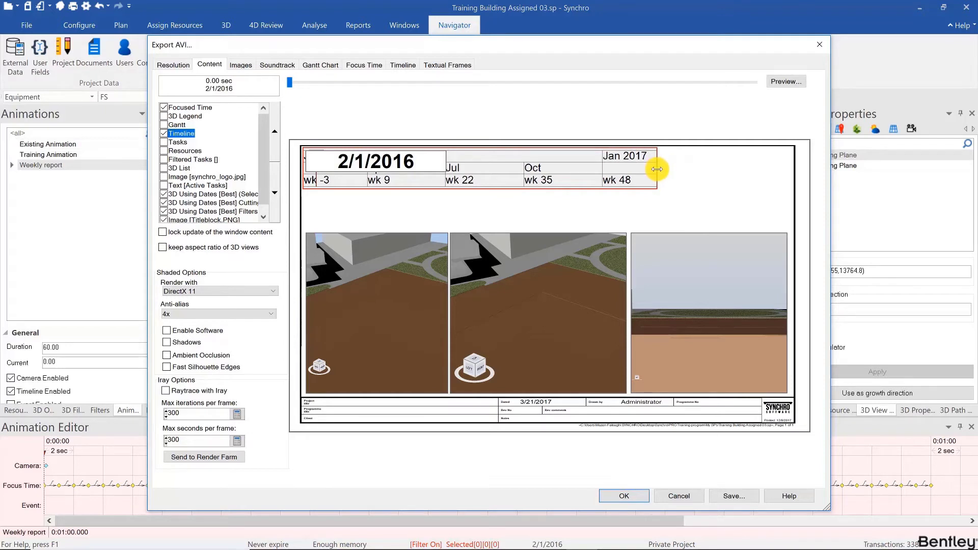
scroll(652, 170, down, 1)
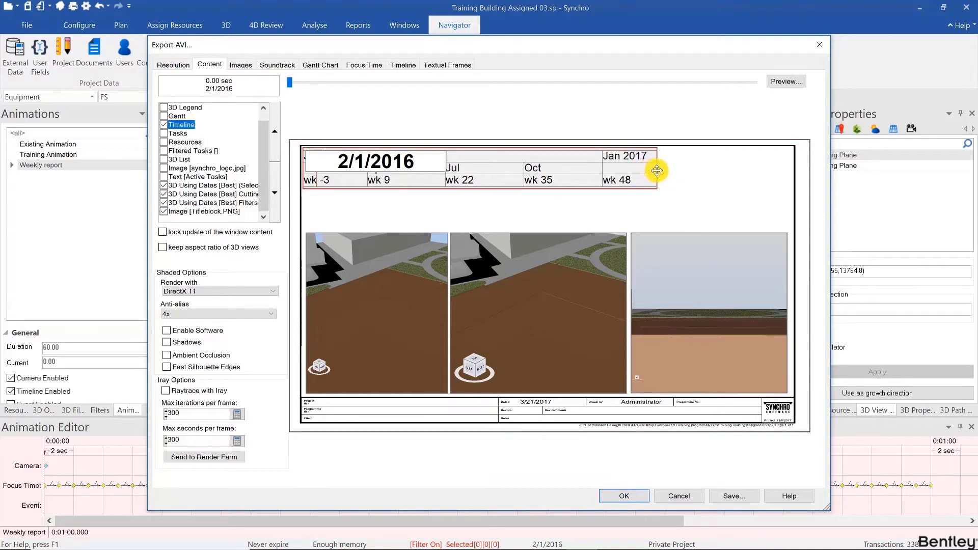
drag(657, 171, 790, 168)
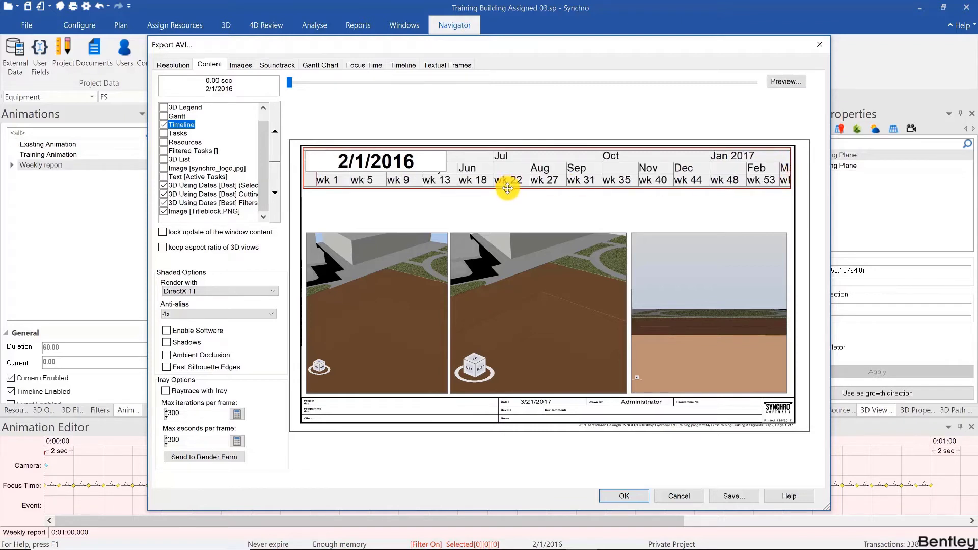
- Move the Focused Time date onto the title block's date field and shrink it to fit that cell
drag(385, 159, 593, 409)
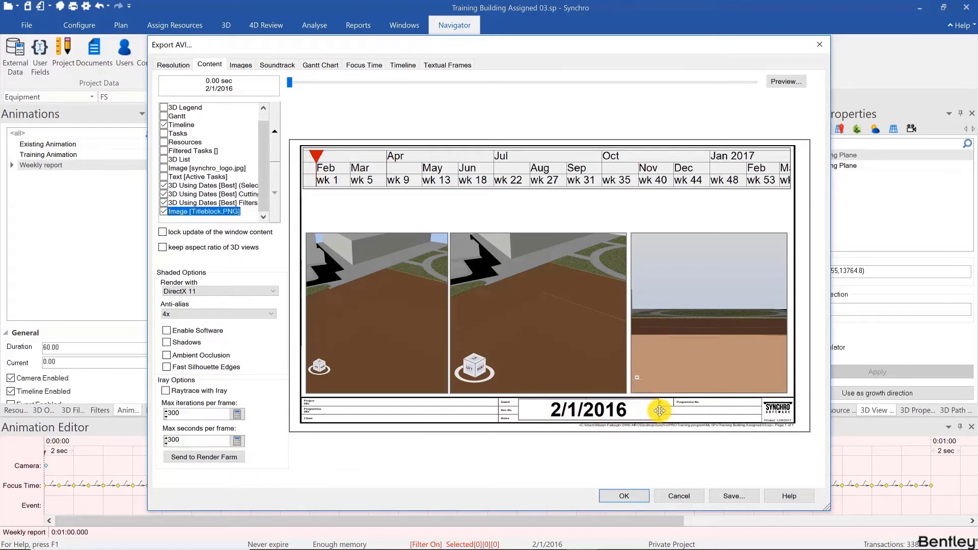
click(657, 411)
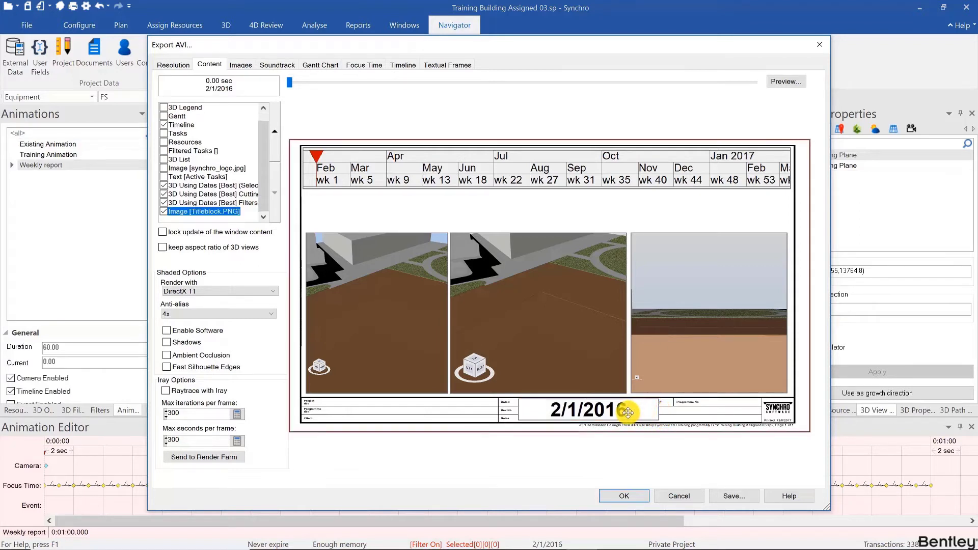
click(658, 410)
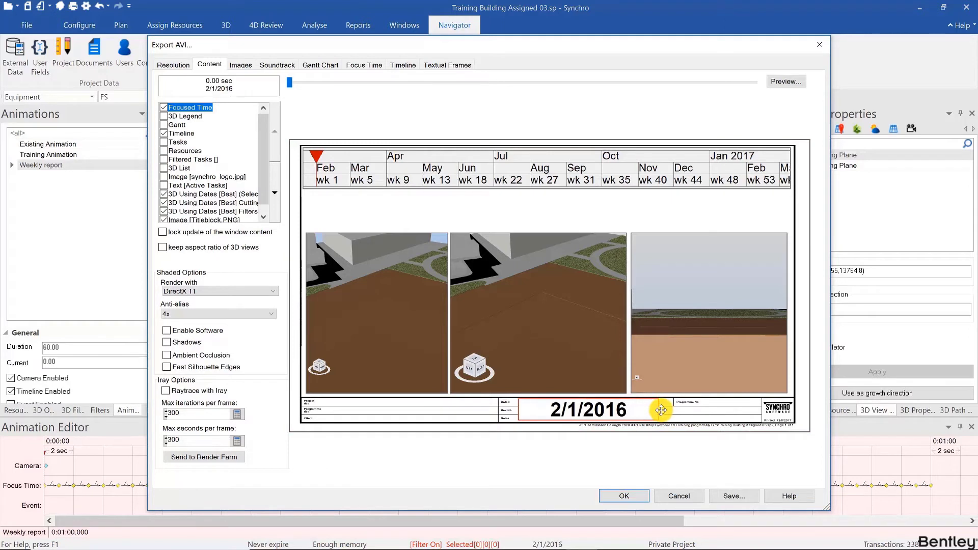
drag(657, 411, 583, 418)
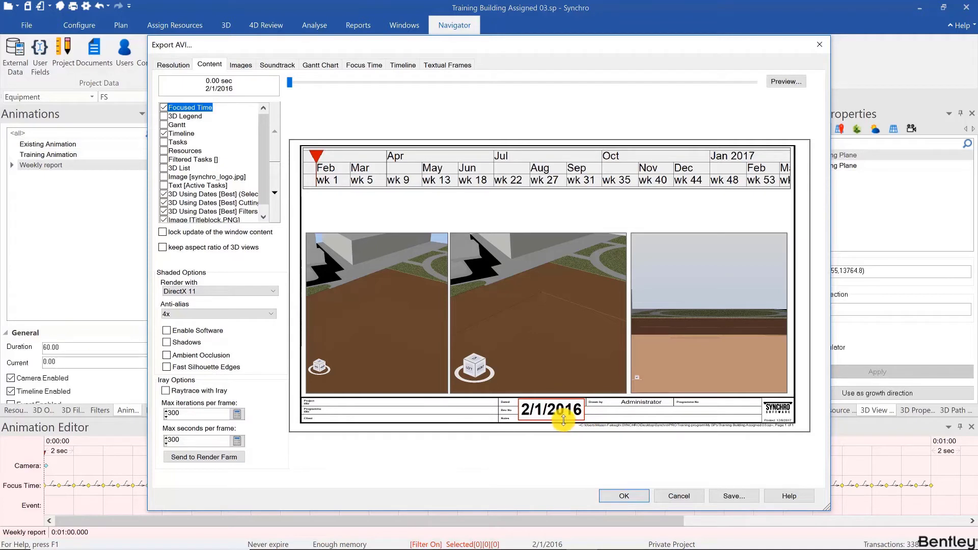
drag(563, 420, 563, 407)
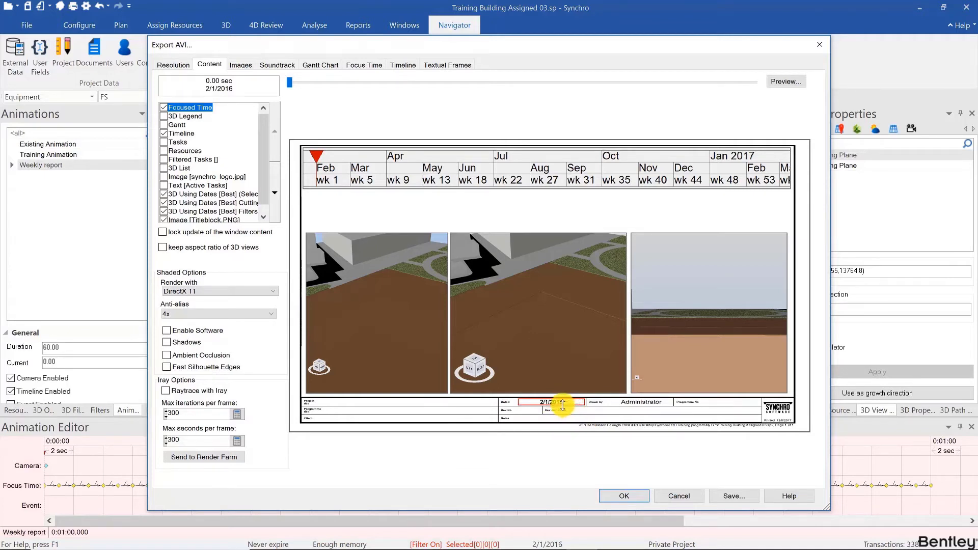
click(563, 410)
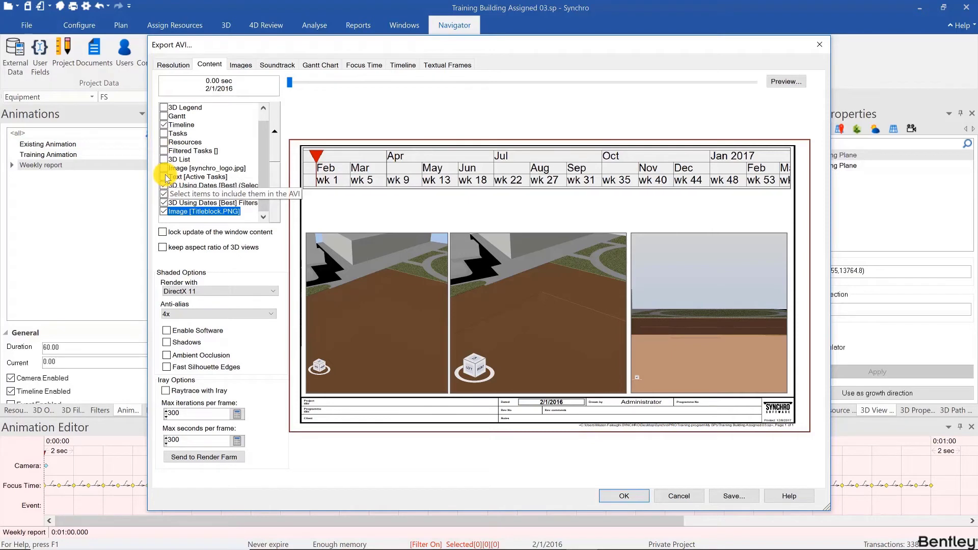
- Include Filtered Tasks in the export content and raise it to the first place in the content order
click(163, 151)
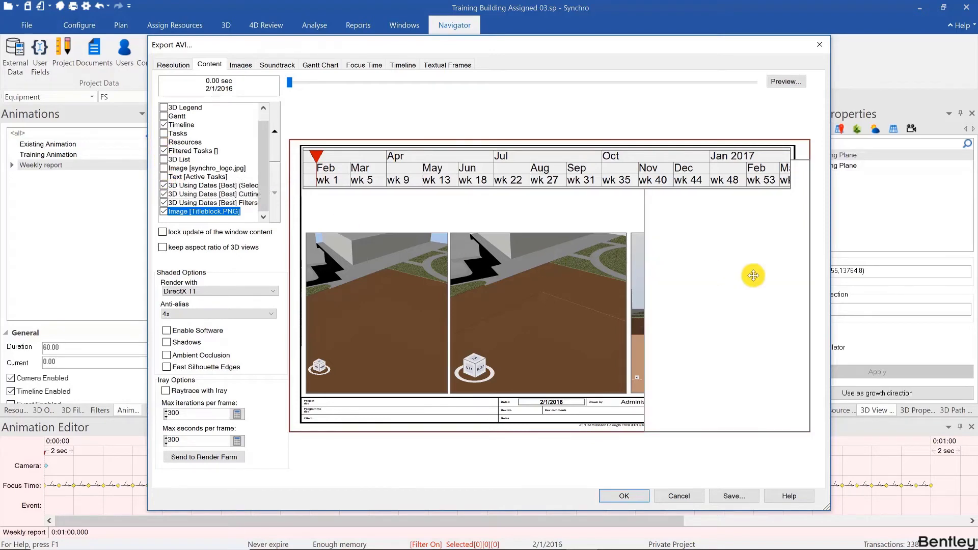
drag(616, 304, 452, 349)
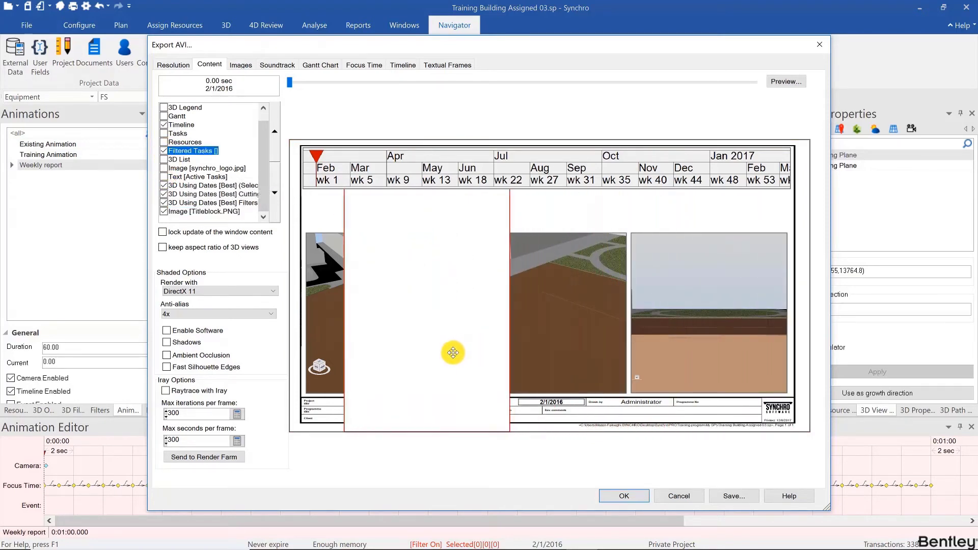
click(275, 140)
click(275, 140)
click(275, 139)
click(275, 139)
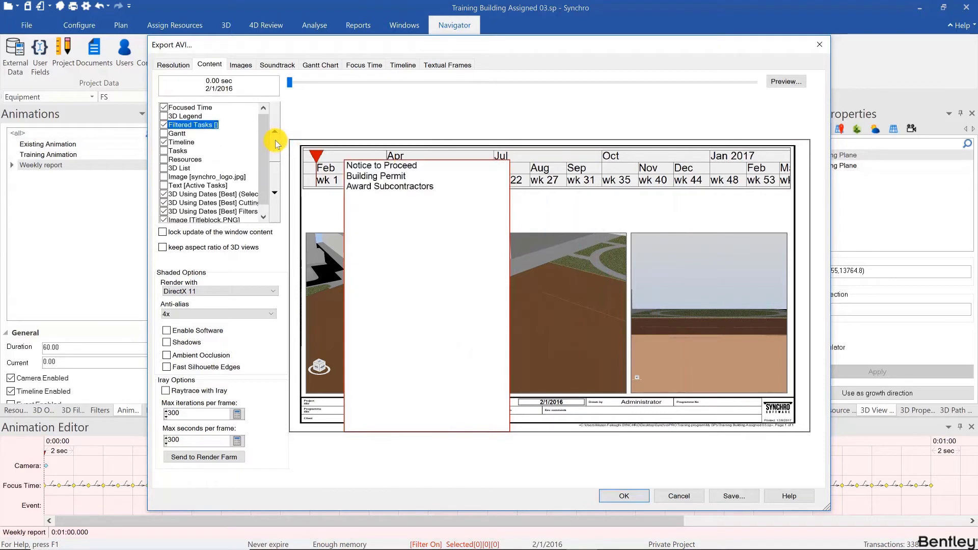
click(275, 140)
click(275, 140)
- Place the Filtered Tasks list below the timeline over the right 3D view, match that view's width, and preview the frame
drag(423, 223, 387, 253)
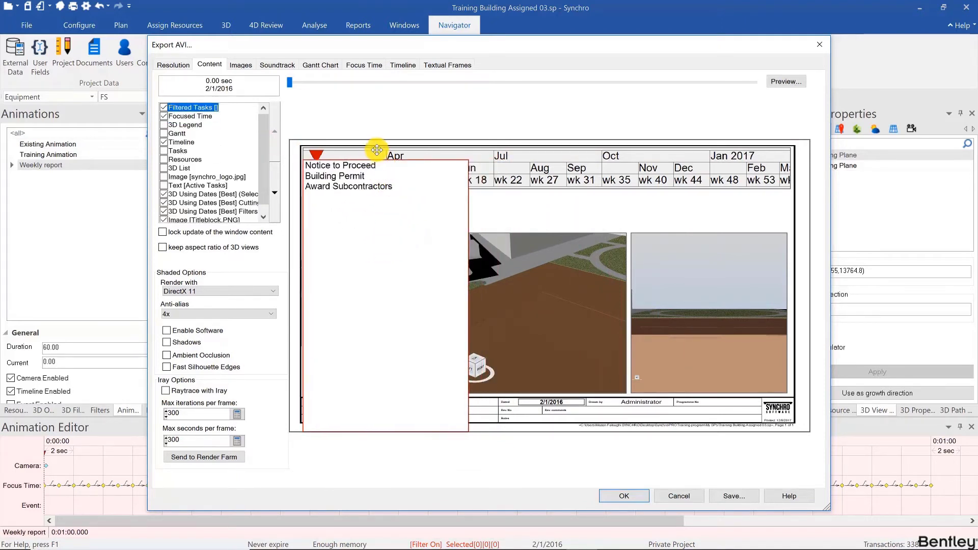
drag(377, 161, 374, 192)
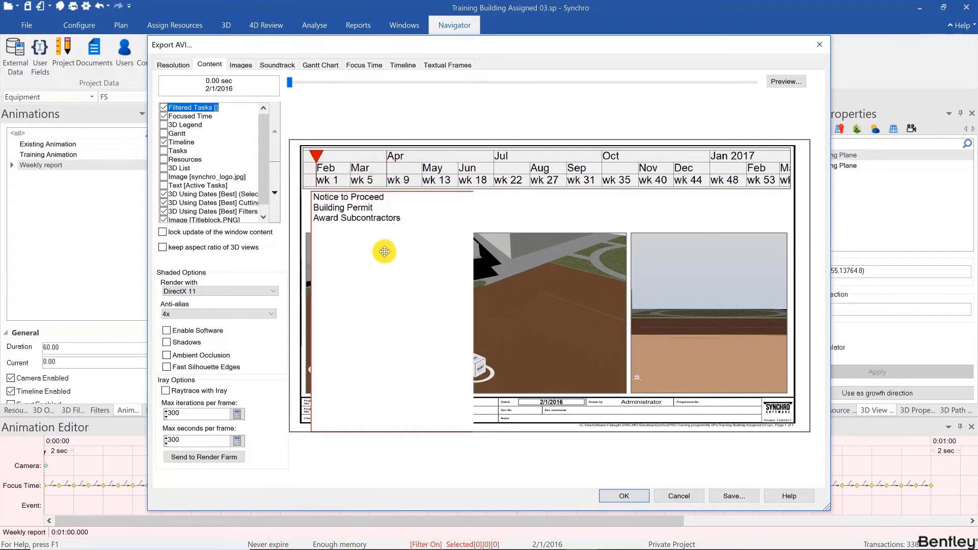
drag(383, 251, 682, 290)
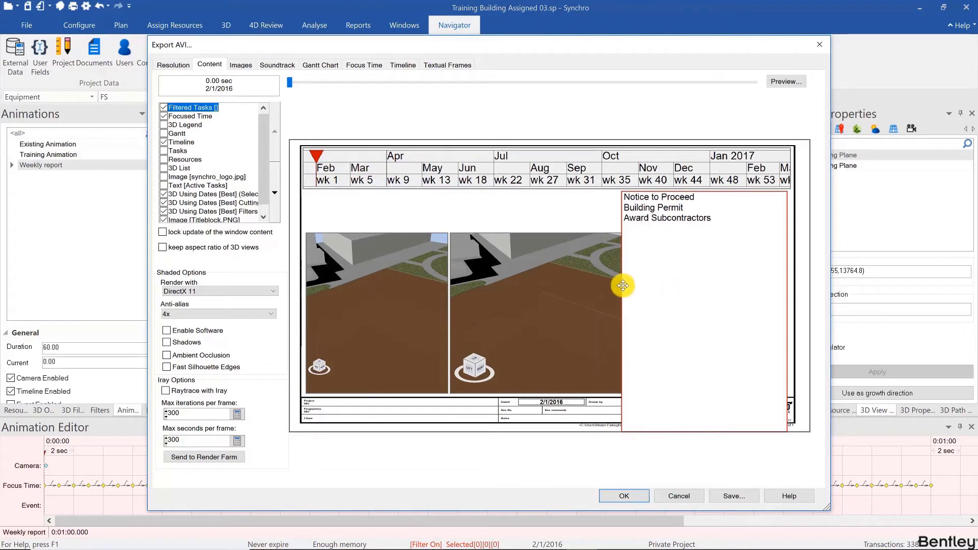
mouse_move(622, 285)
mouse_down()
mouse_move(645, 286)
mouse_move(631, 286)
mouse_up()
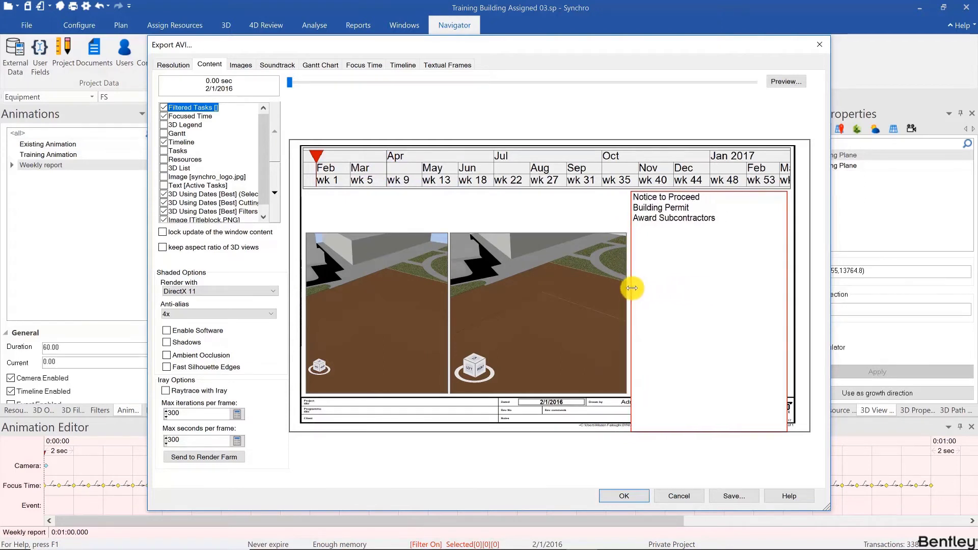
click(787, 81)
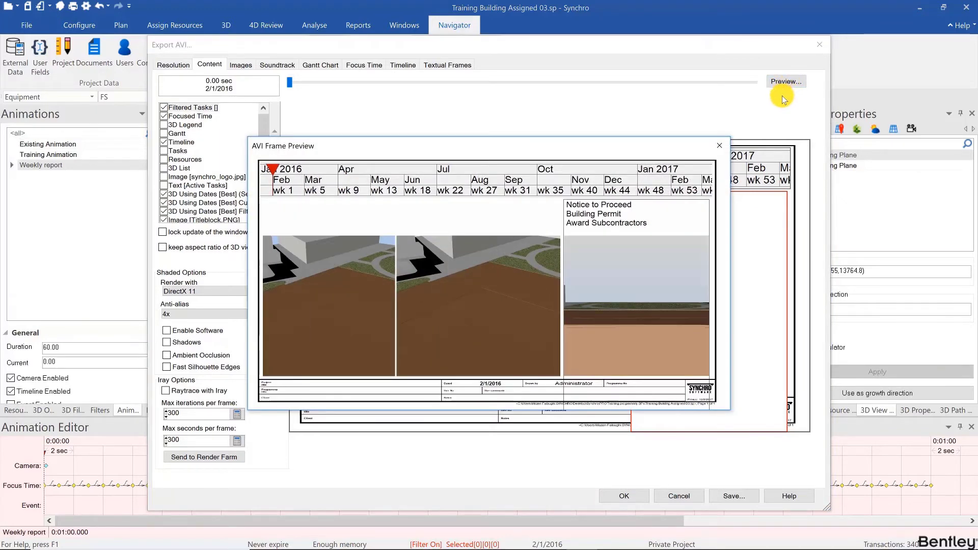
- Close the frame preview, move the Filtered Tasks list aside and extend all three 3D views upward to just below the timeline
click(782, 83)
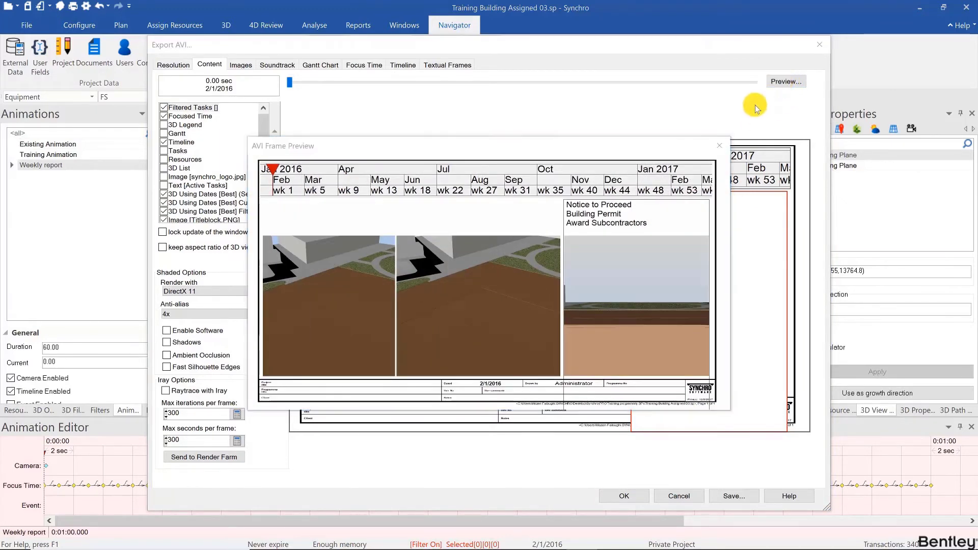
click(713, 148)
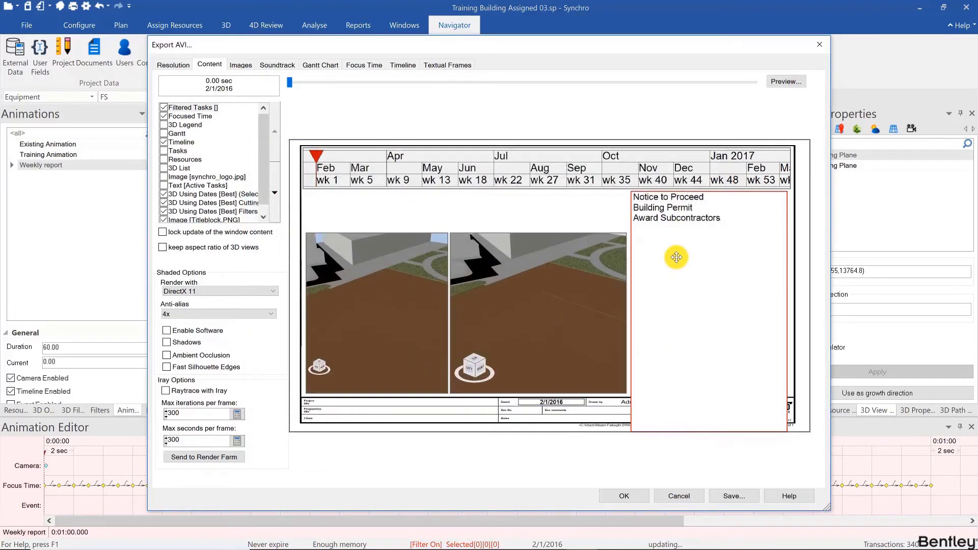
drag(677, 255, 594, 247)
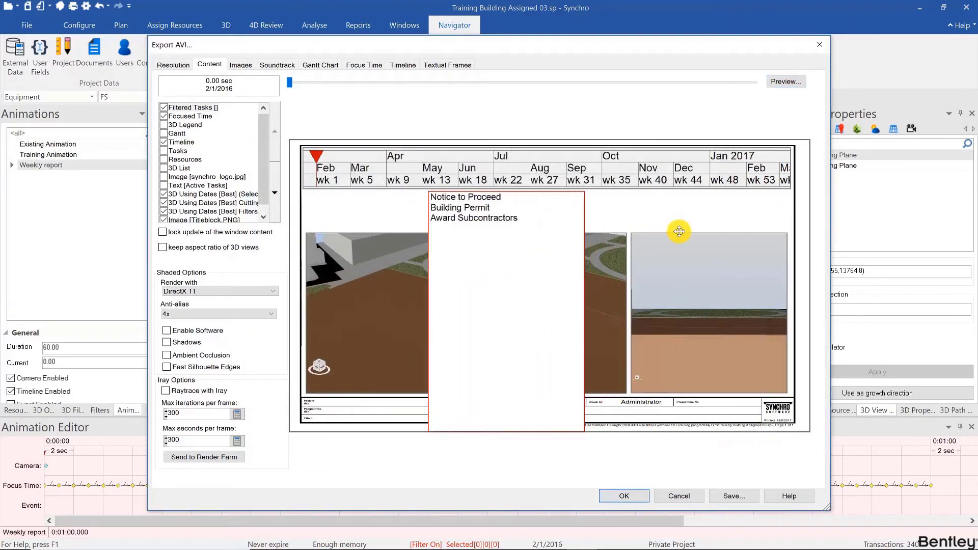
drag(676, 233, 677, 193)
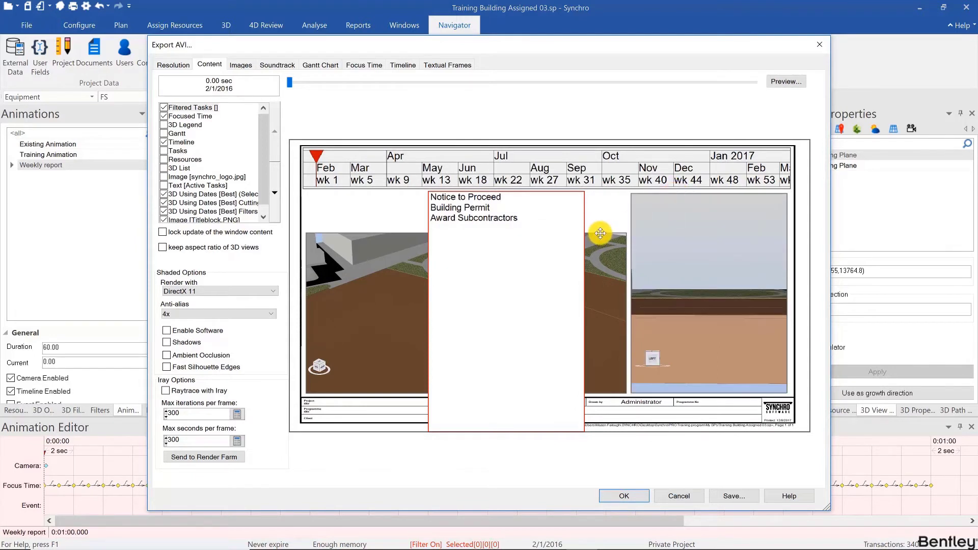
drag(601, 233, 603, 193)
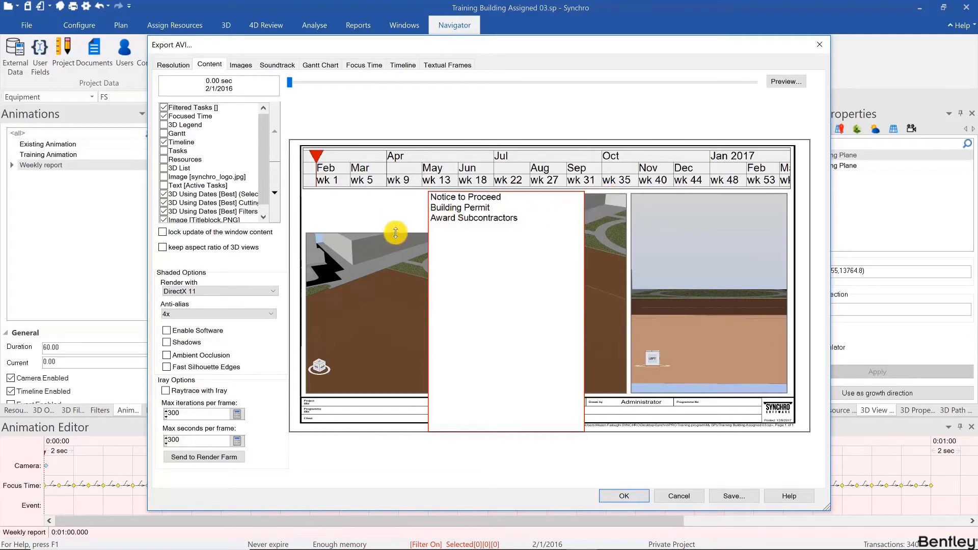
drag(396, 233, 400, 194)
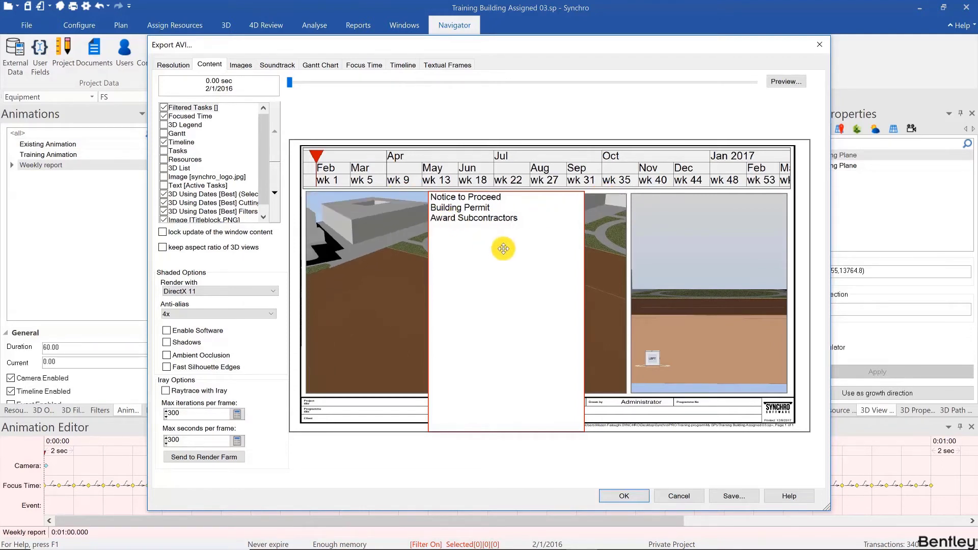
- Align the upper edges of the middle and right 3D views with the left one, return the task list over the right view and preview
drag(504, 246, 706, 287)
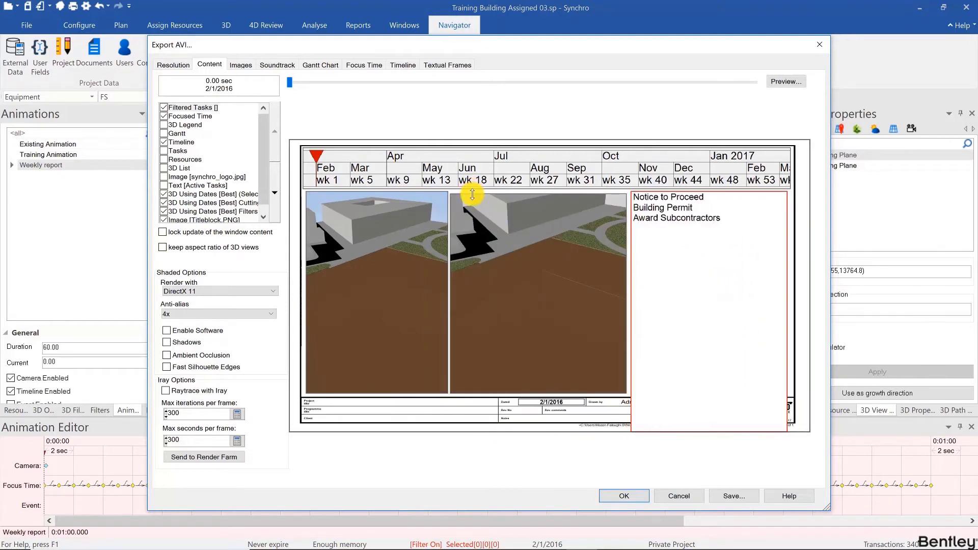
drag(473, 194, 473, 193)
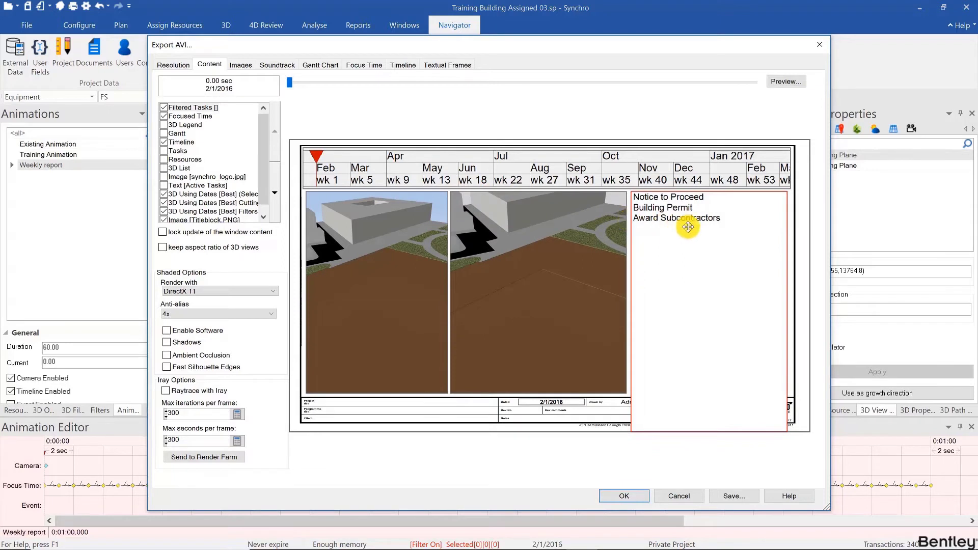
drag(683, 227, 513, 234)
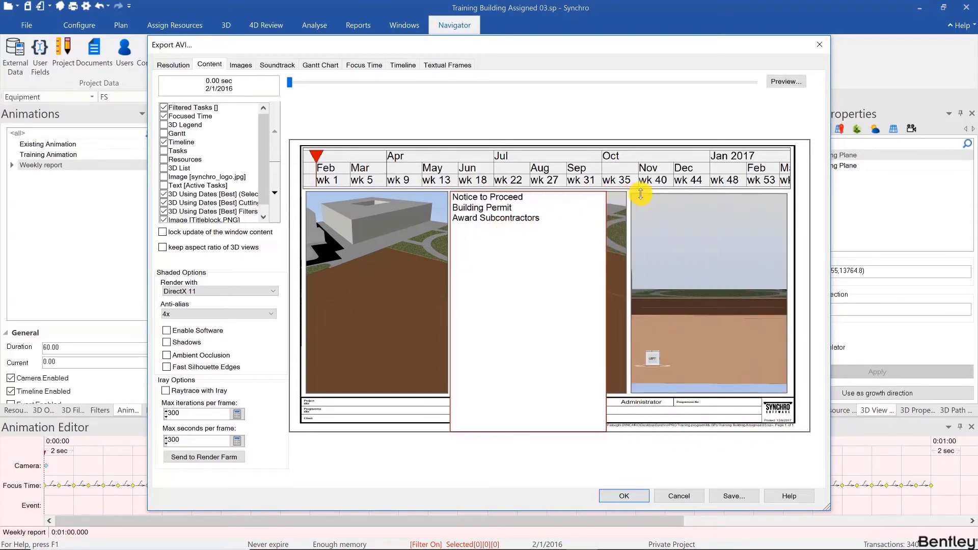
drag(643, 194, 641, 193)
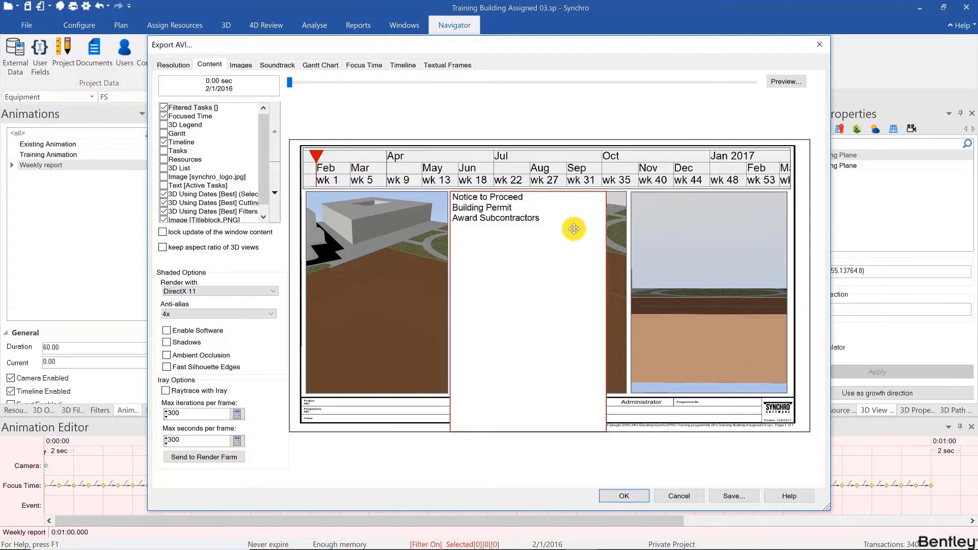
drag(574, 227, 751, 277)
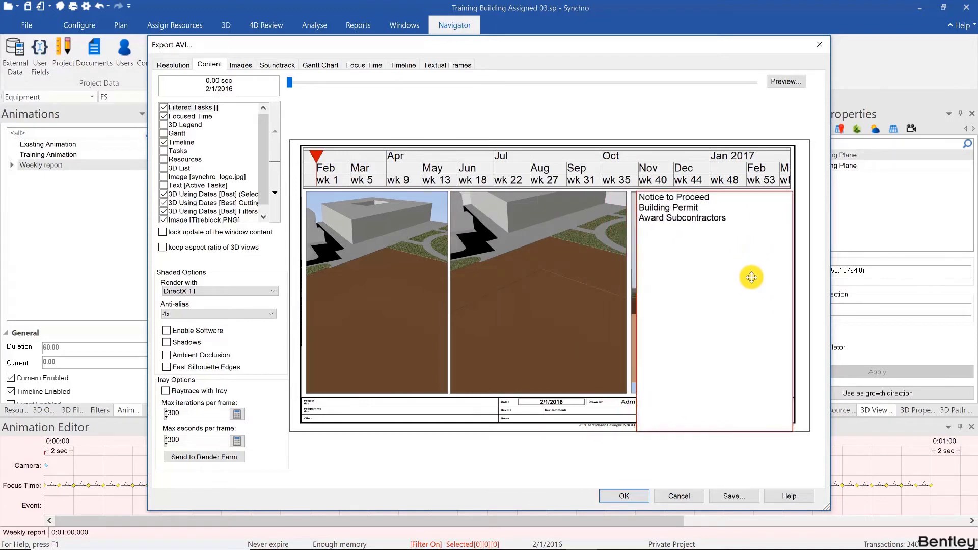
click(783, 83)
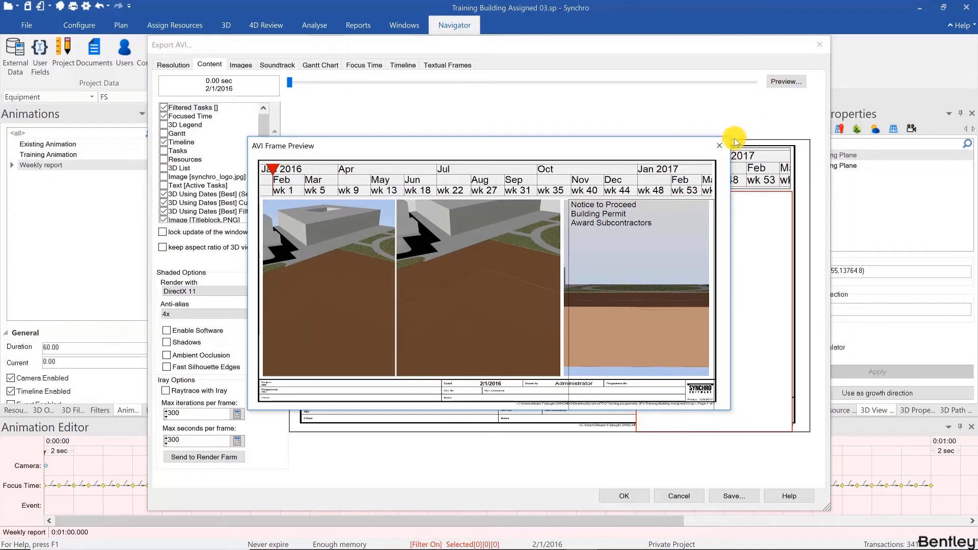
click(718, 151)
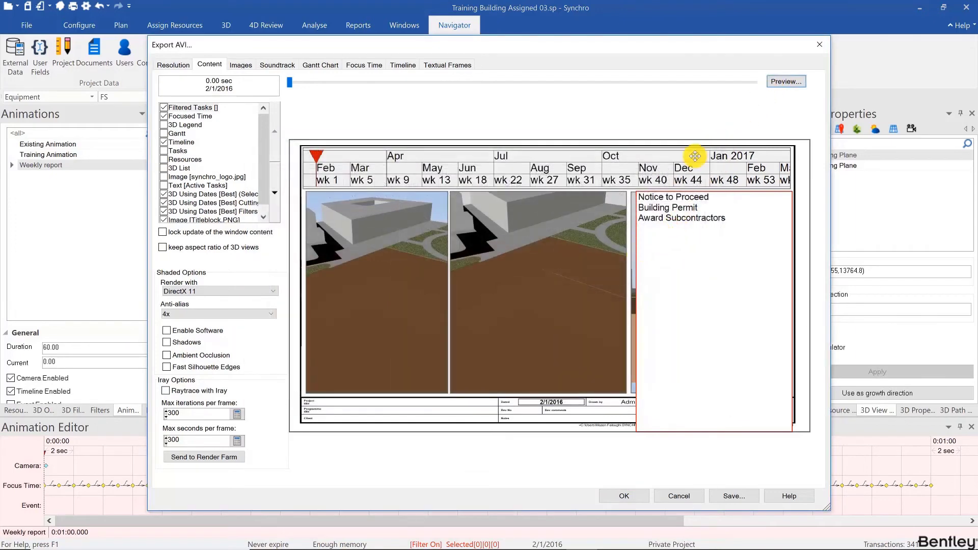
- Set the Filtered Tasks textual frame's border width to 0, apply it and check the frame preview
click(427, 64)
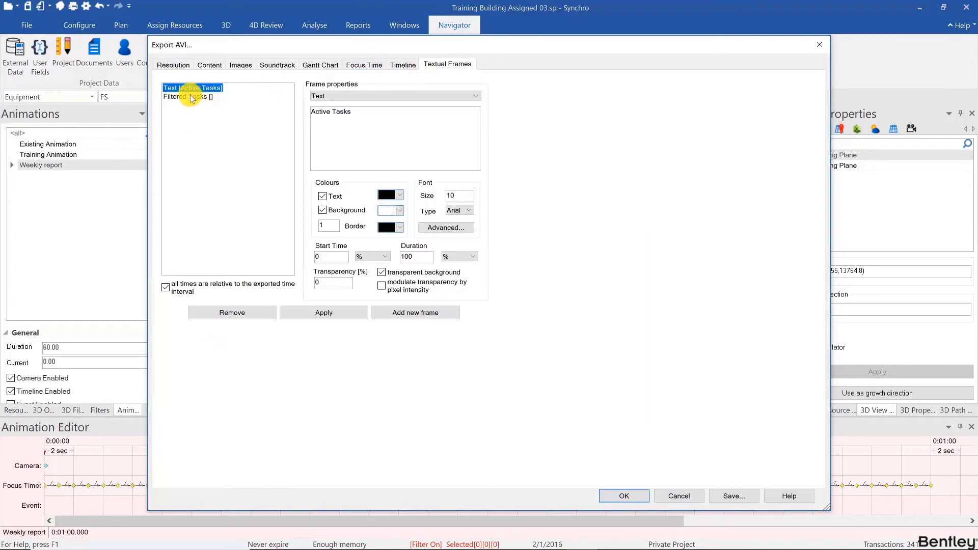
click(192, 96)
double_click(324, 225)
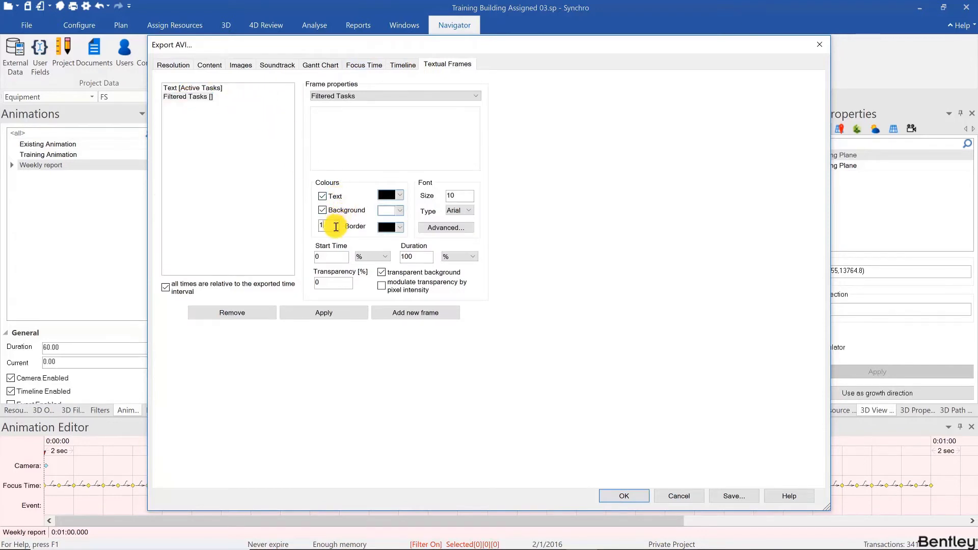
text(0)
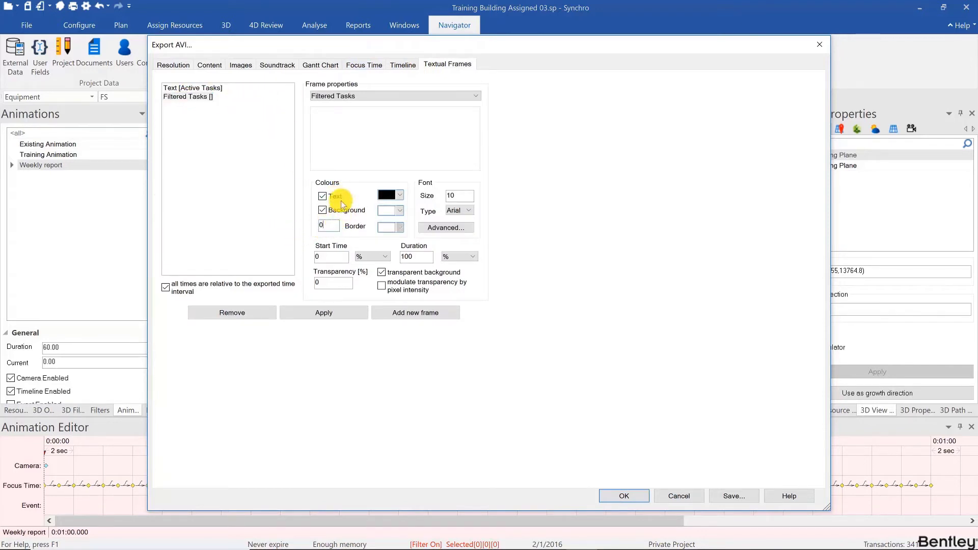
click(335, 311)
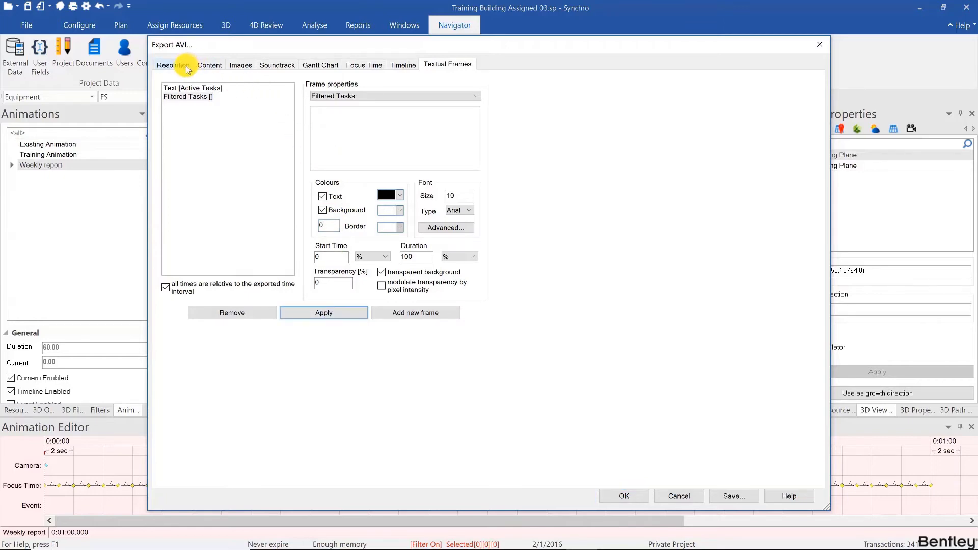
click(209, 64)
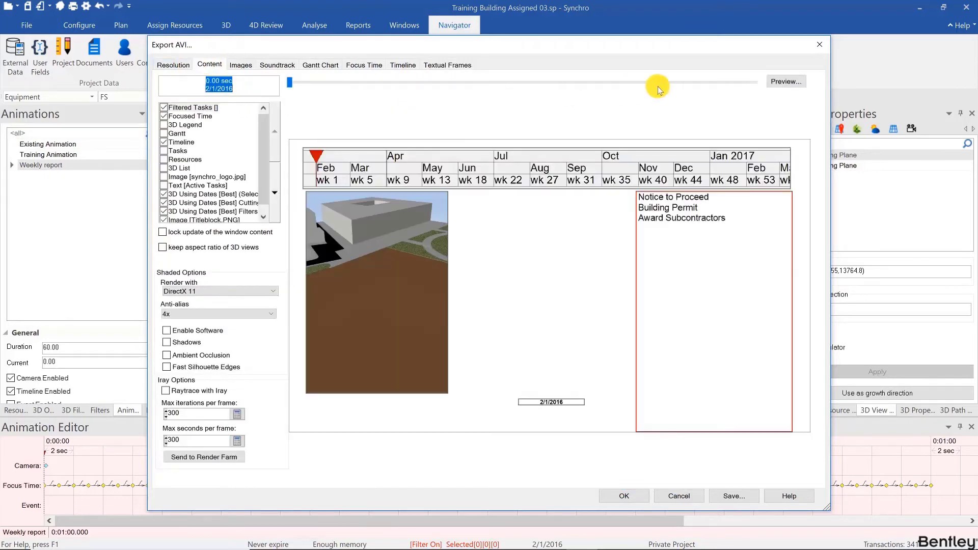
click(787, 82)
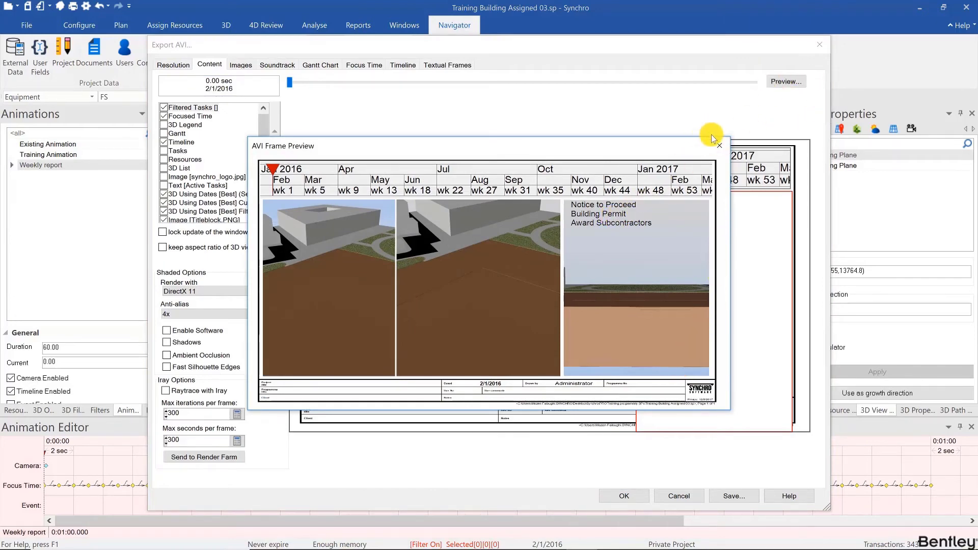
click(719, 145)
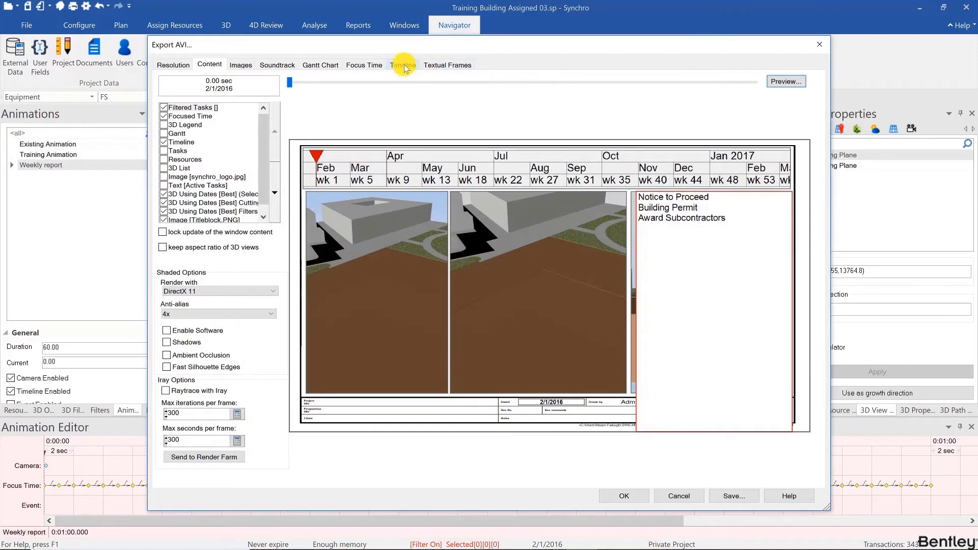
- Enter "Filtered View" as the text for a new textual frame and confirm bold lettering, aligned left and top
click(448, 65)
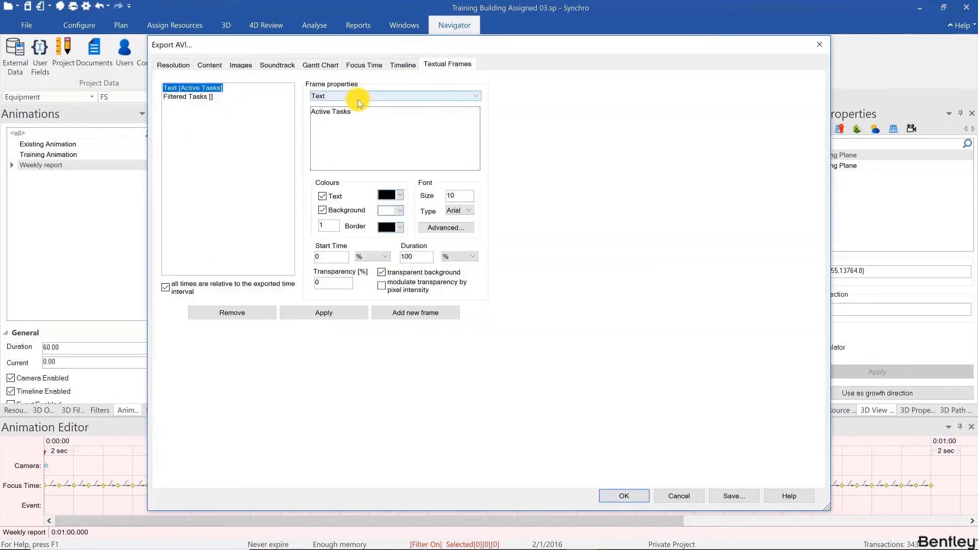
drag(364, 114, 291, 109)
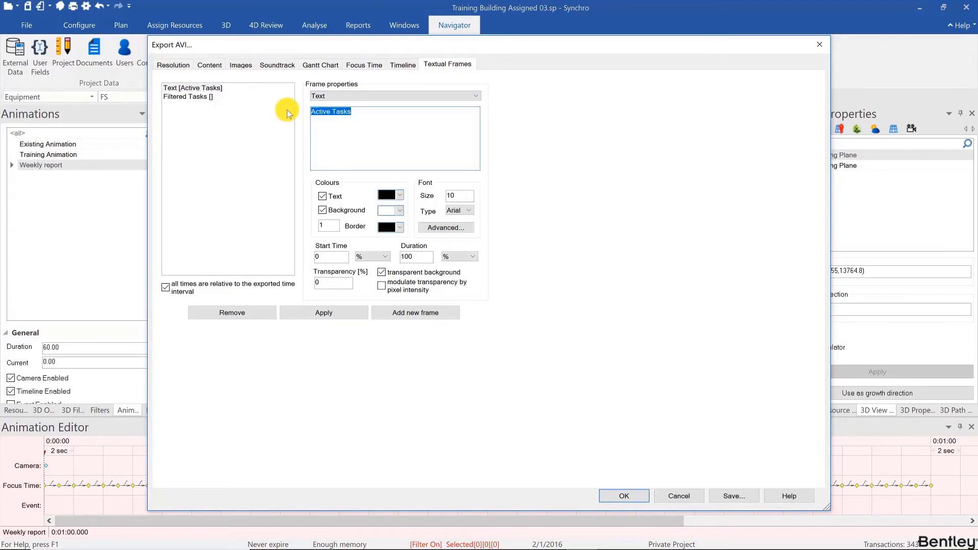
text(Filtered View)
click(441, 227)
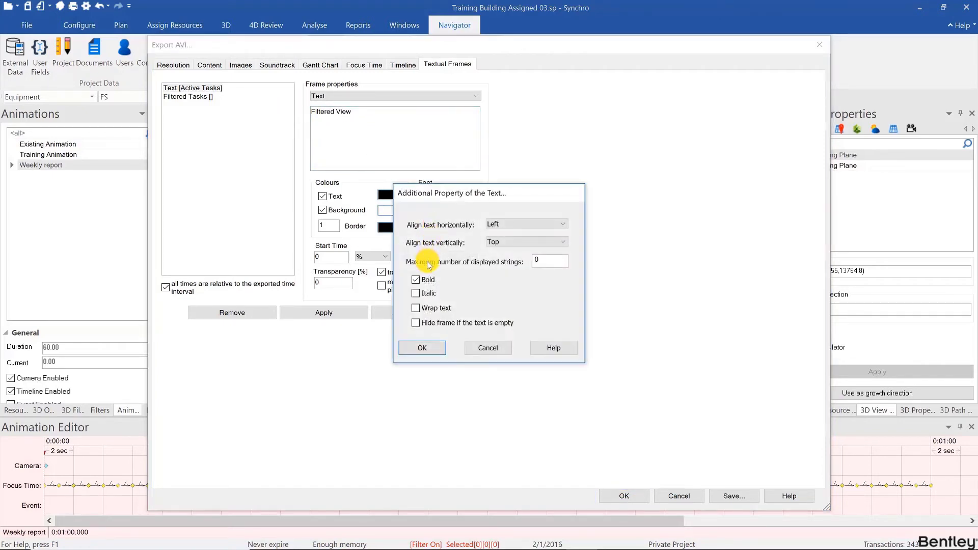
click(421, 349)
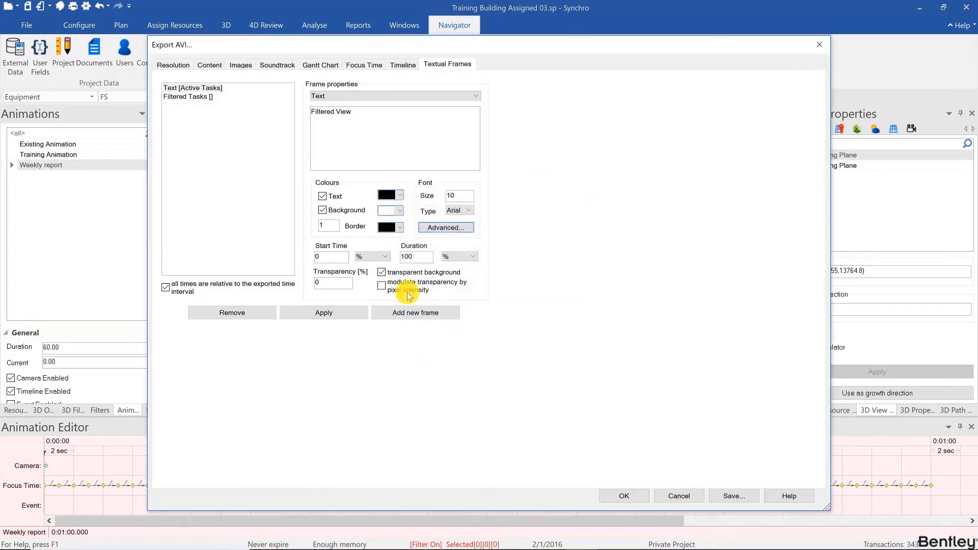
- Give the Filtered View text a blue background and white lettering, turn off its transparent background and add it as a new frame
click(401, 211)
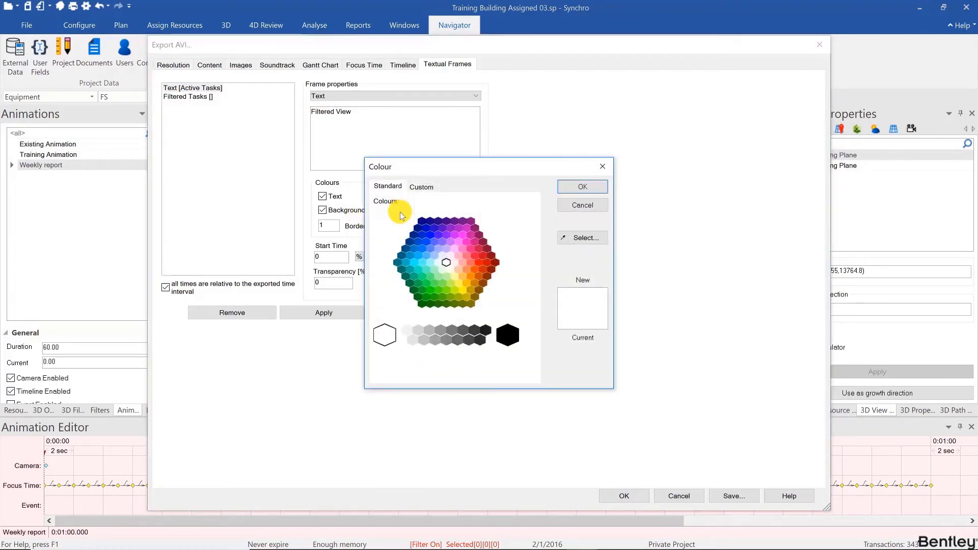
click(427, 238)
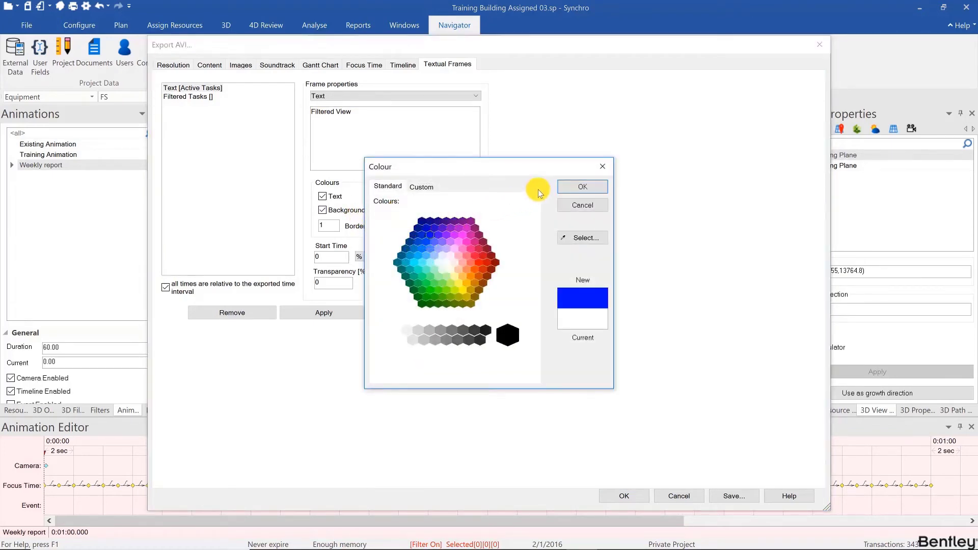
click(564, 186)
click(399, 196)
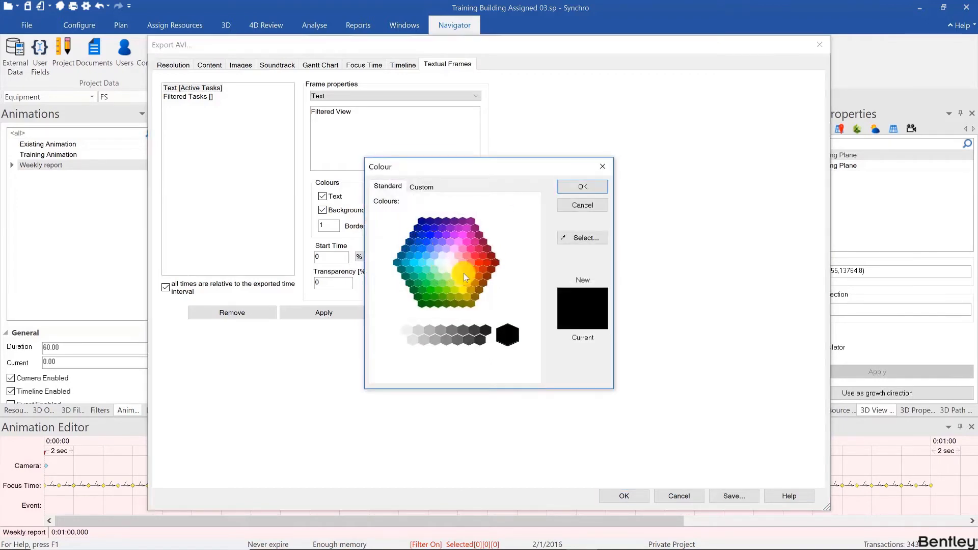
click(448, 261)
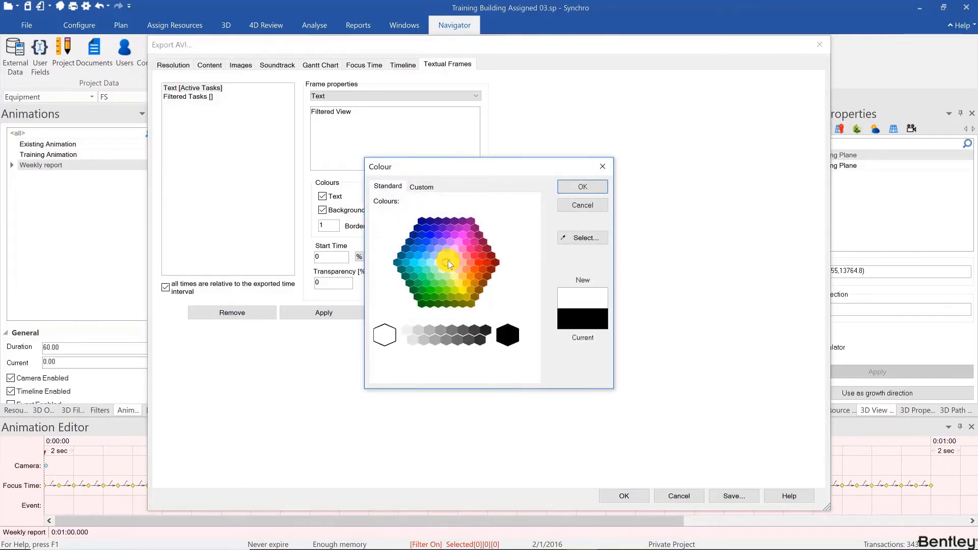
click(569, 191)
click(382, 273)
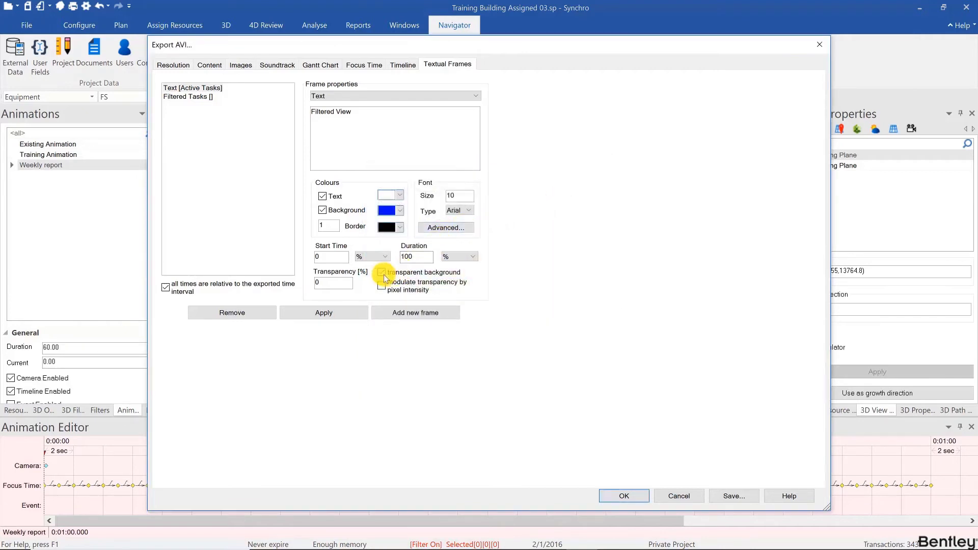
click(408, 312)
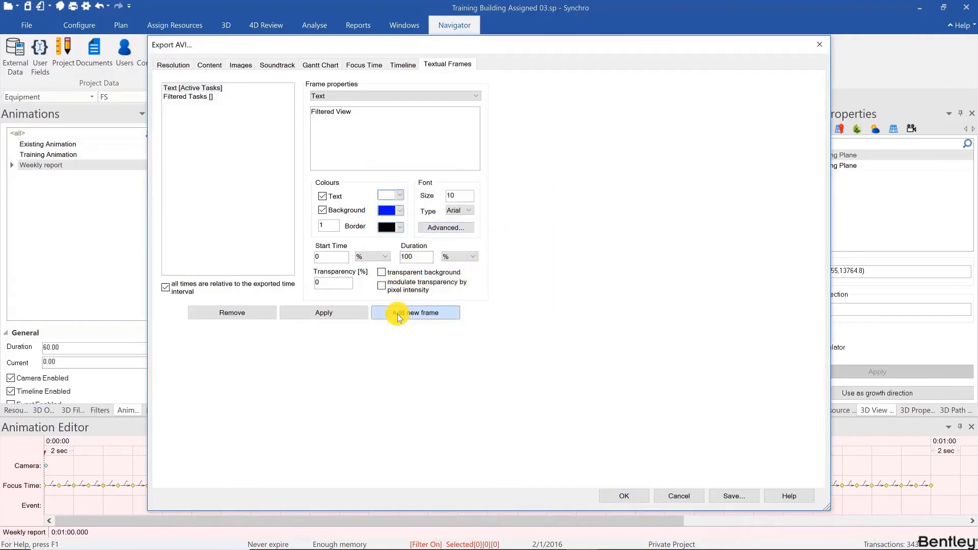
- Raise Text [Filtered View] in the content order to directly below the synchro_logo.jpg image and include it in the export
click(217, 66)
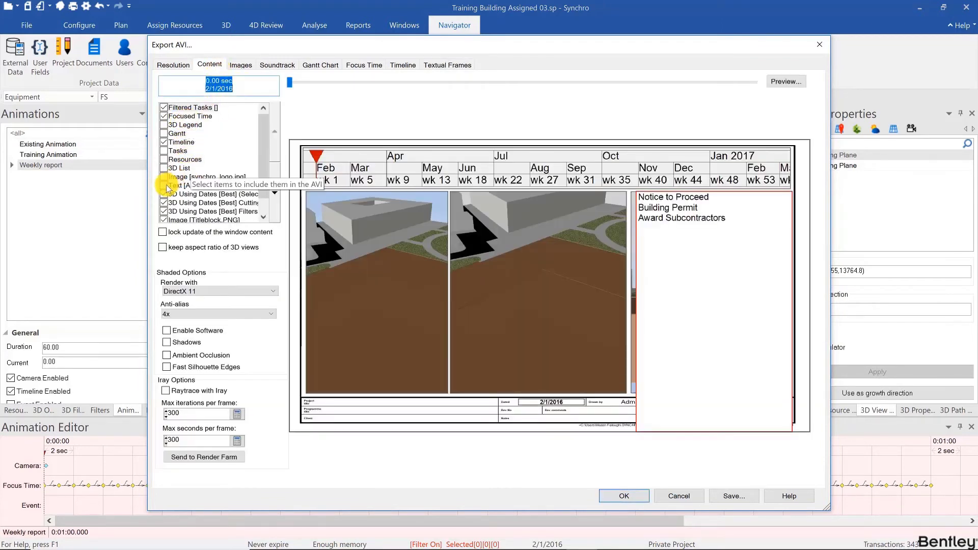
drag(266, 163, 265, 180)
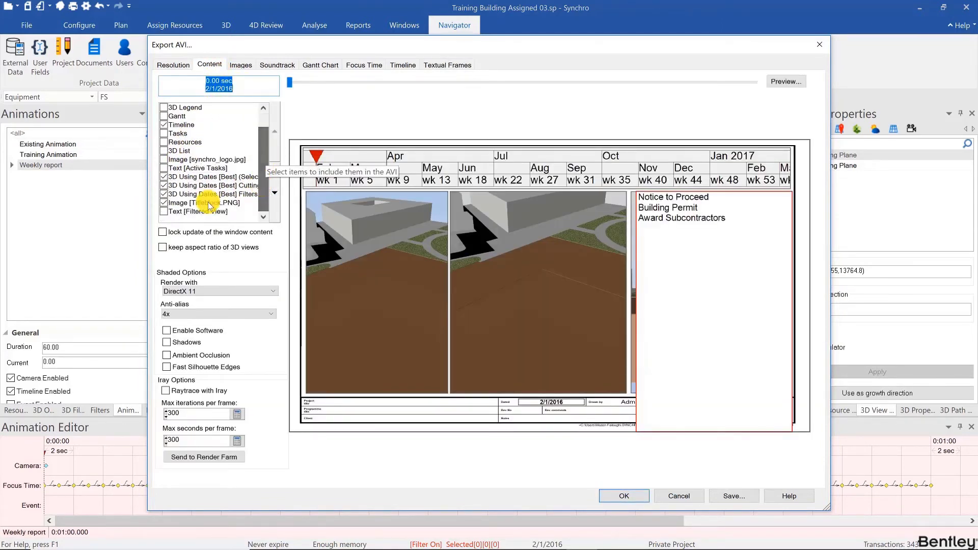
click(205, 211)
click(274, 132)
click(274, 132)
click(274, 132)
click(274, 132)
click(275, 132)
click(164, 185)
- Place the Filtered View label at the lower centre of the middle 3D view, shrink it to fit its text and preview the frame
drag(296, 371, 469, 383)
drag(560, 362, 406, 356)
drag(522, 372, 381, 351)
drag(343, 344, 550, 381)
click(796, 83)
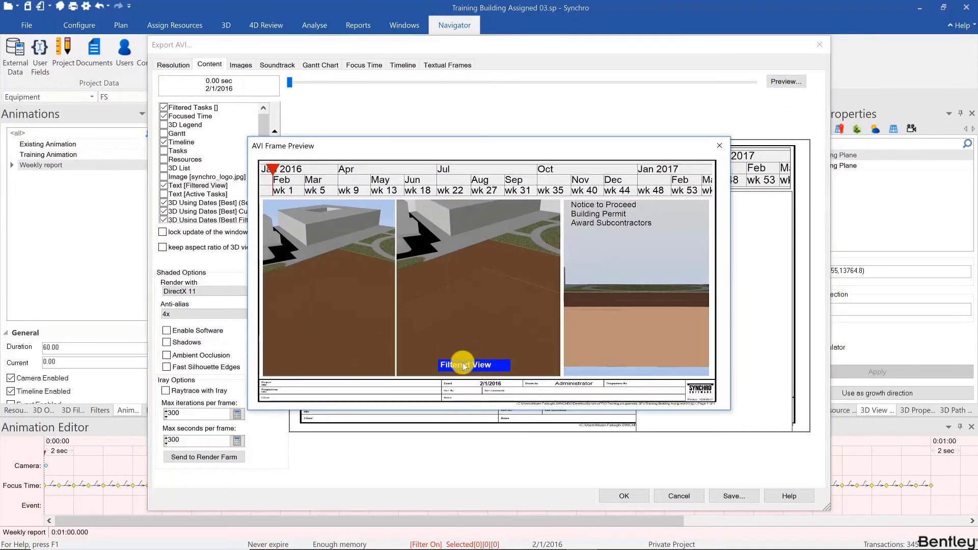
click(719, 146)
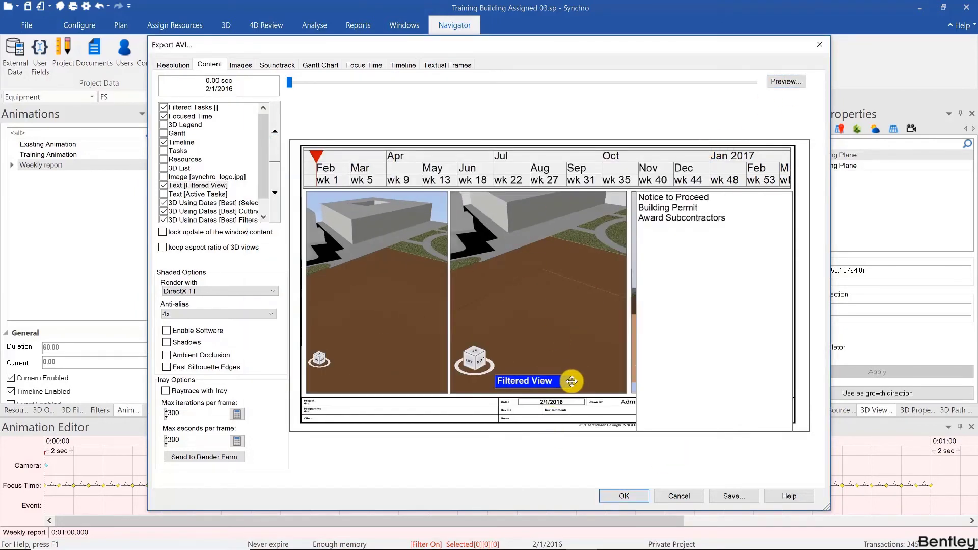
mouse_move(571, 382)
mouse_down()
mouse_move(545, 380)
mouse_move(565, 381)
mouse_up()
click(779, 83)
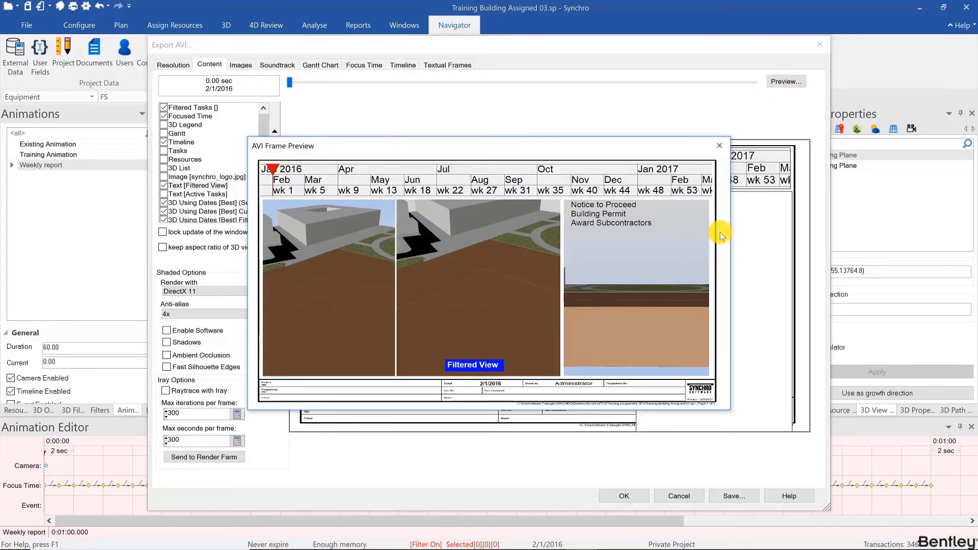
- Close the preview and add two new textual frames styled like Filtered View, reading "Model View" and "Section View"
click(718, 144)
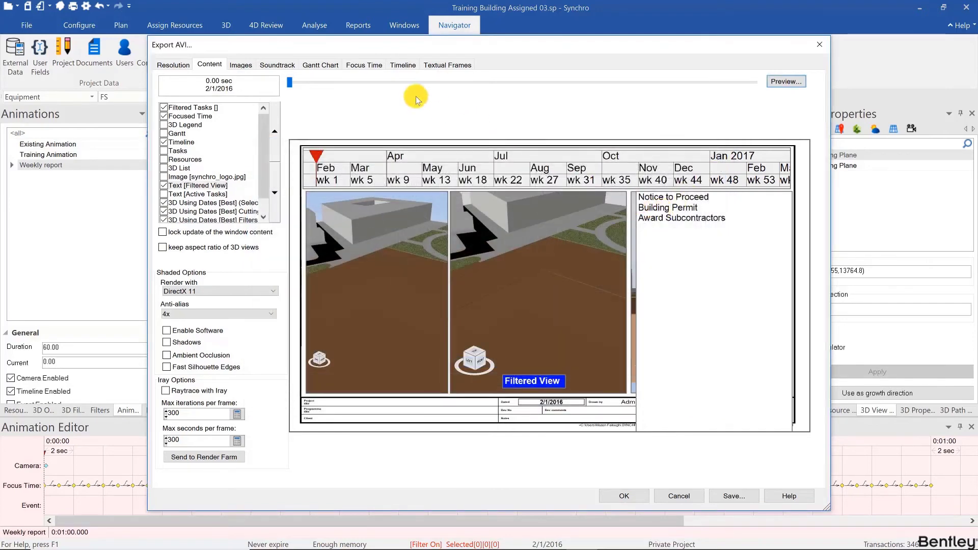
click(441, 64)
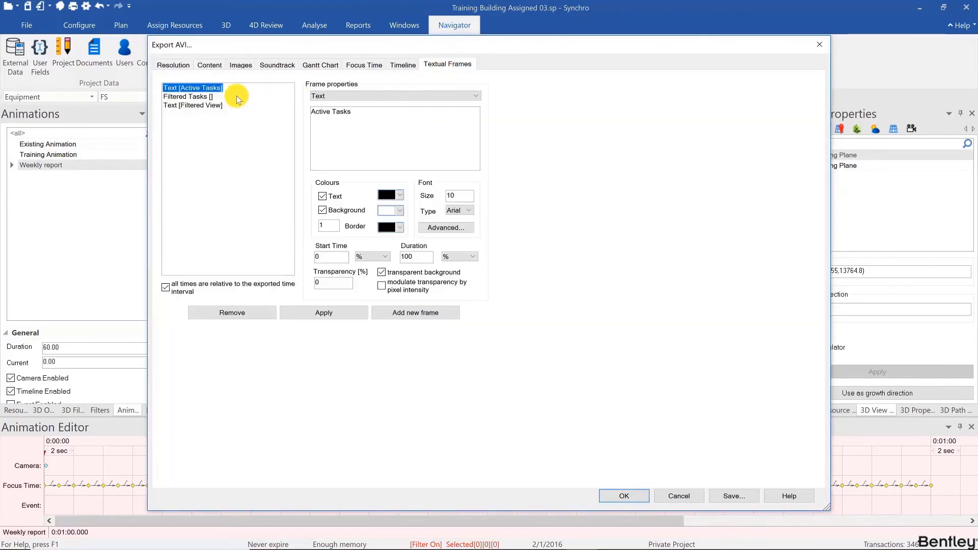
click(196, 104)
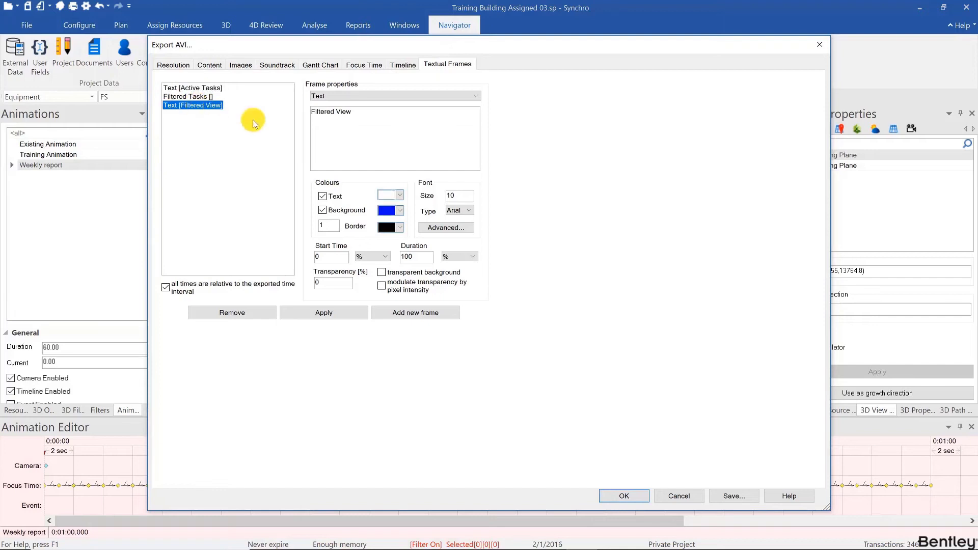
double_click(331, 111)
text(Model)
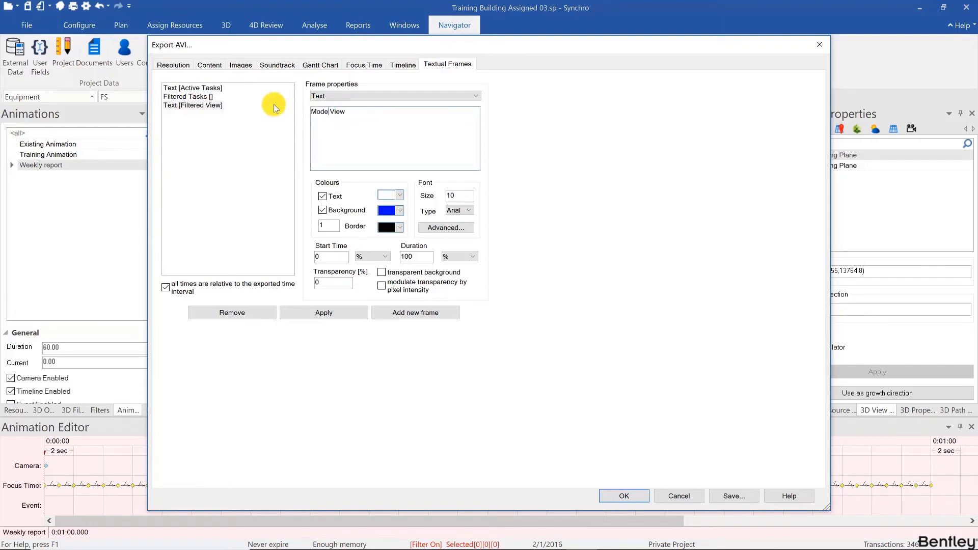
click(395, 312)
drag(330, 112, 296, 106)
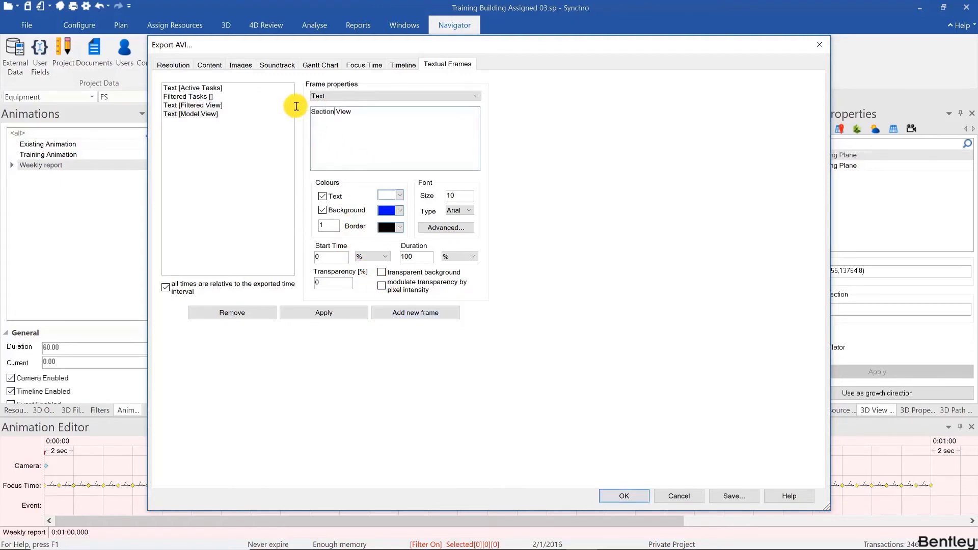
click(403, 314)
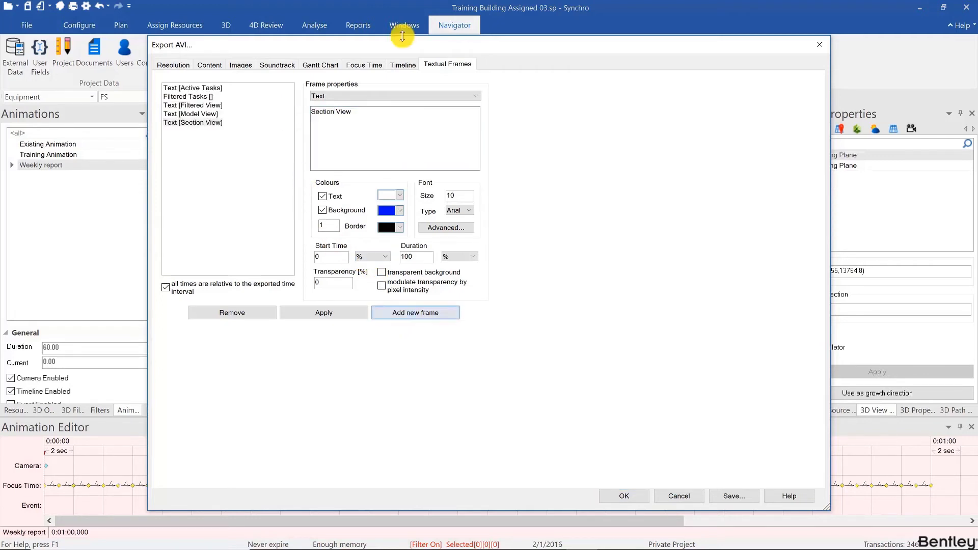
- Raise Text [Model View] to directly below Tasks in the content order and Text [Section View] to the very top
click(210, 64)
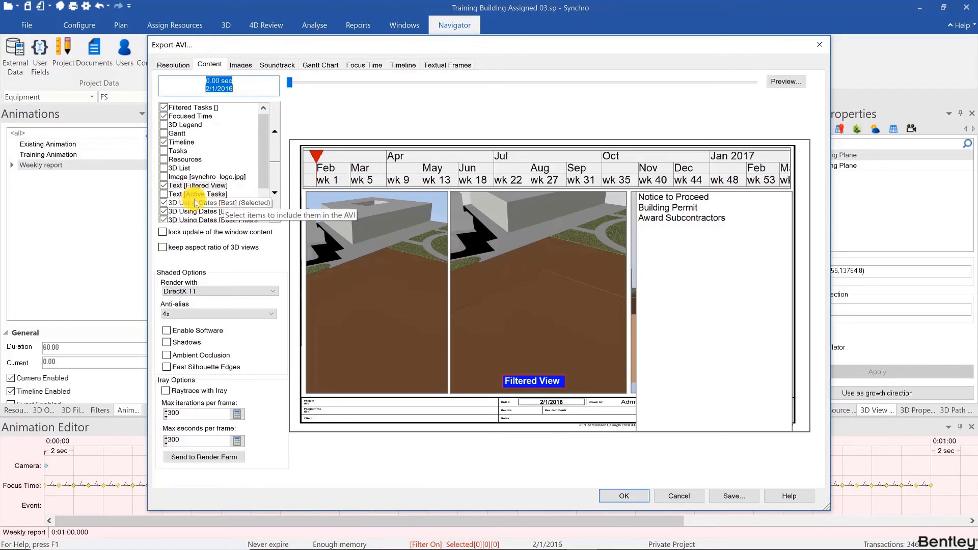
drag(263, 167, 263, 196)
click(164, 204)
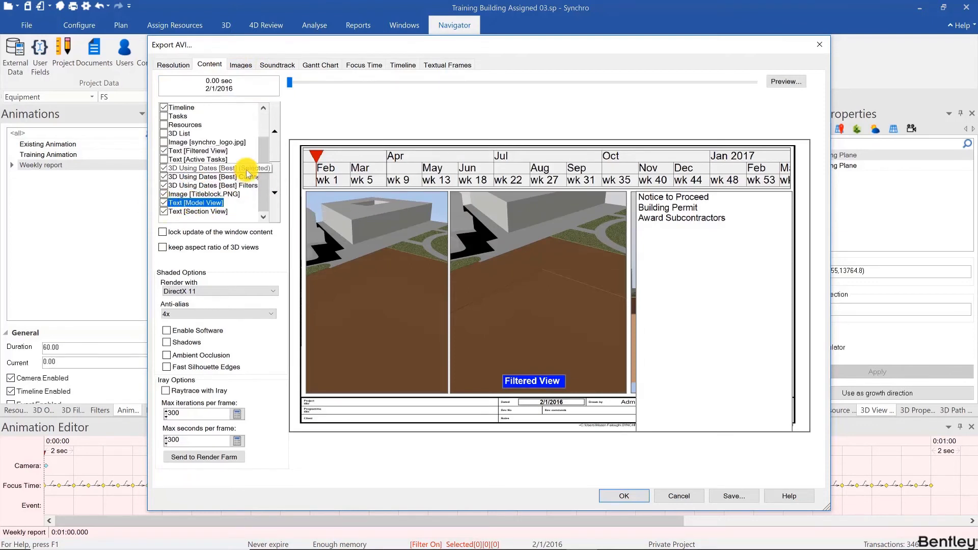
click(273, 148)
scroll(233, 186, down, 2)
click(221, 212)
click(274, 138)
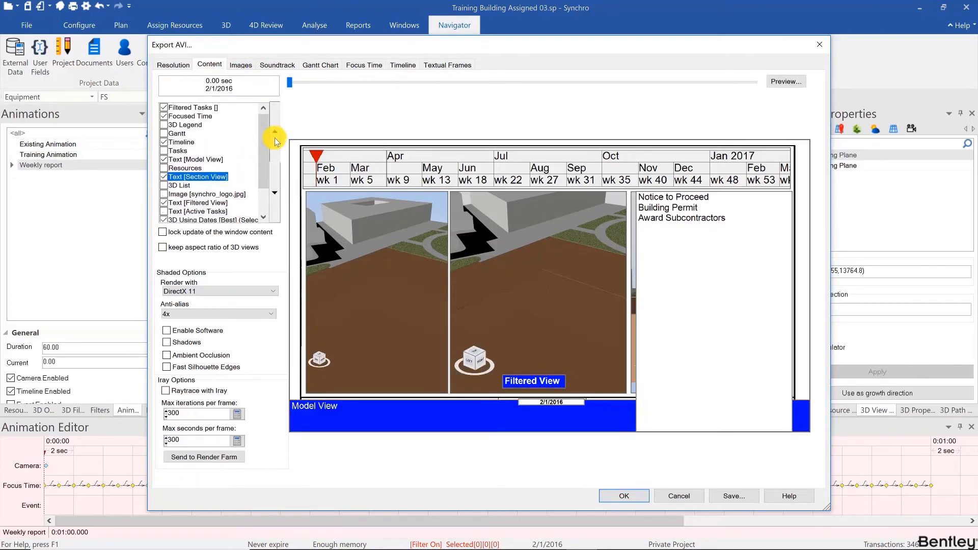
drag(326, 375, 371, 367)
click(274, 131)
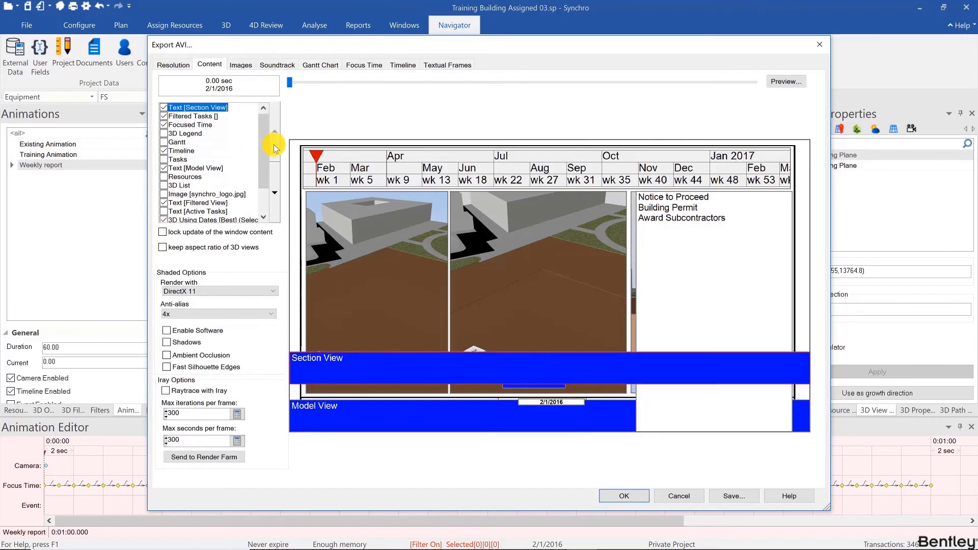
- Shrink the Section View and Model View labels to fit their text, place them low in the right and left 3D views, and preview the frame
drag(290, 371, 703, 395)
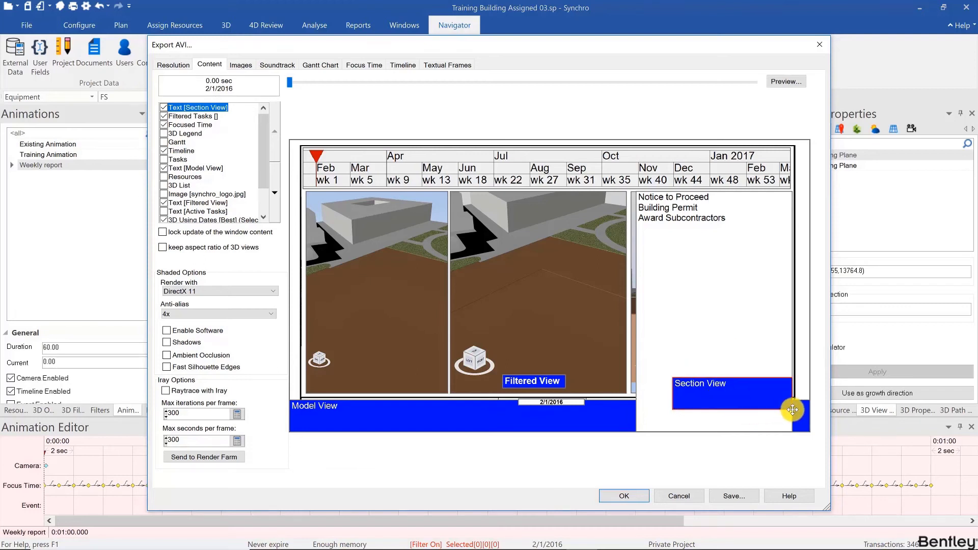
drag(792, 410, 731, 389)
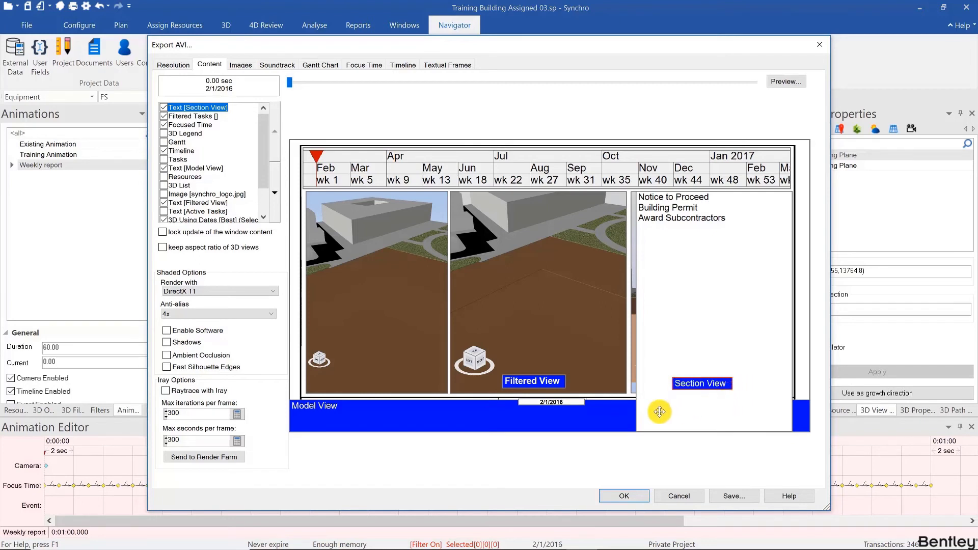
drag(591, 408, 343, 354)
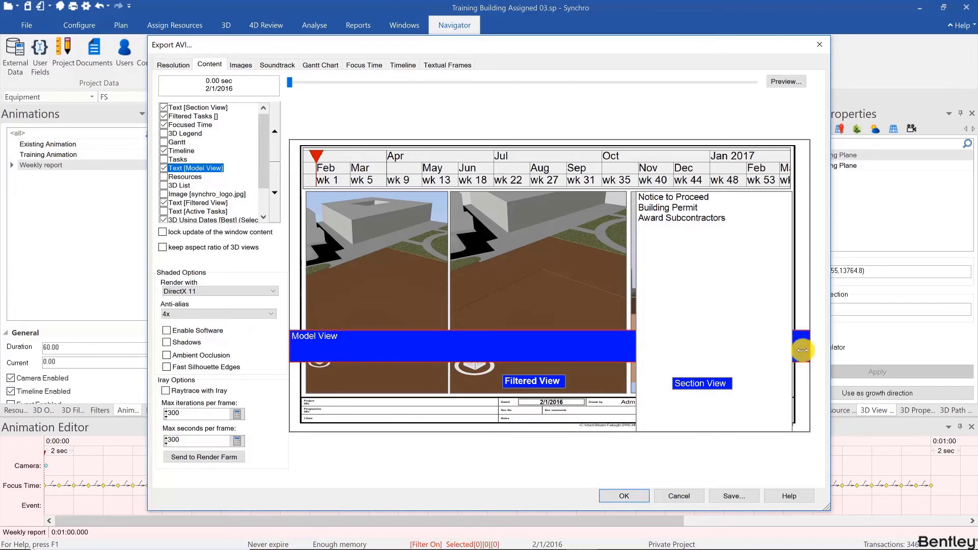
drag(802, 349, 405, 382)
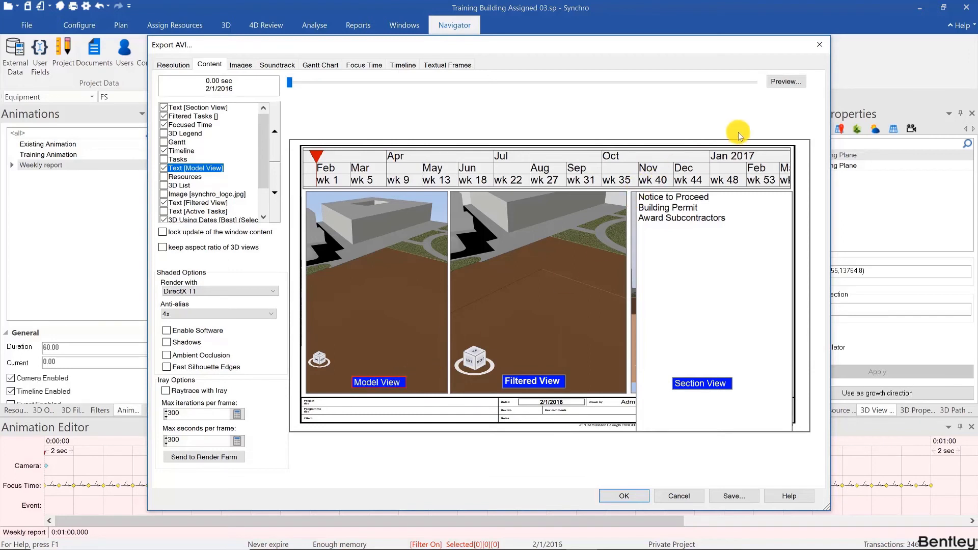
click(786, 81)
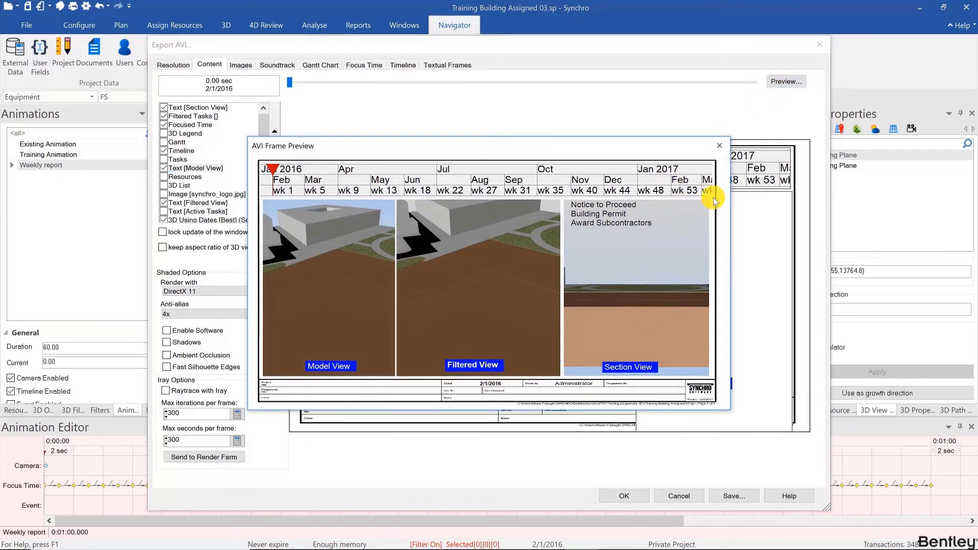
click(720, 146)
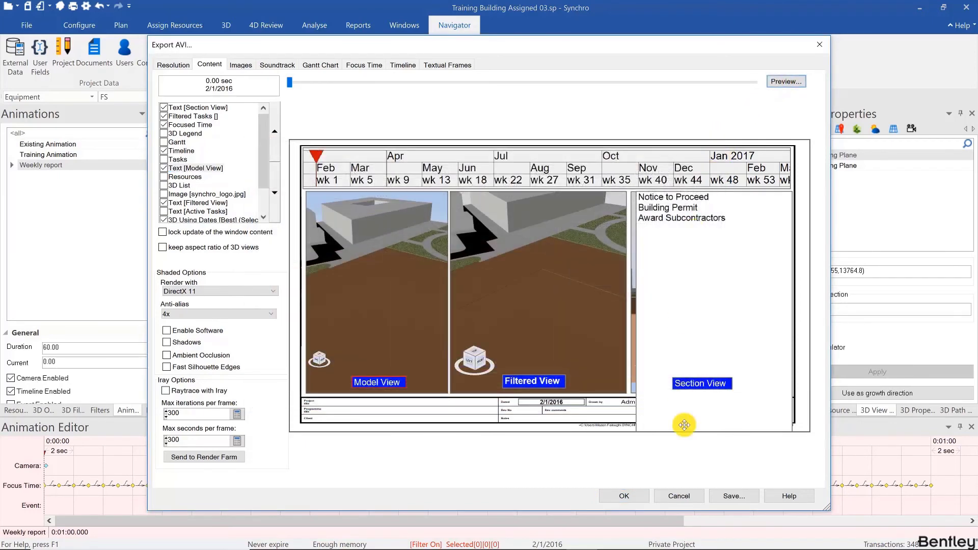
- Make the lettering of the Model View textual frame bold and apply the change
click(693, 386)
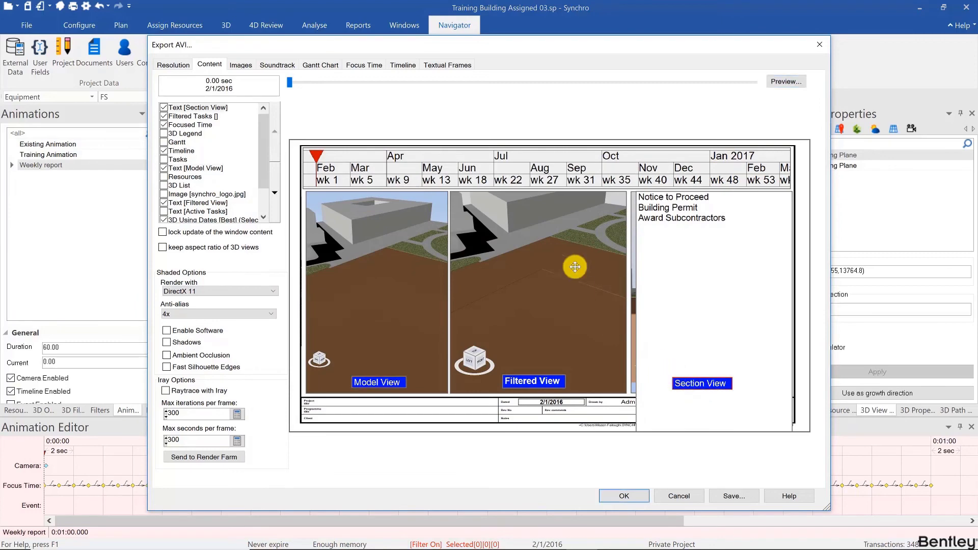
click(448, 65)
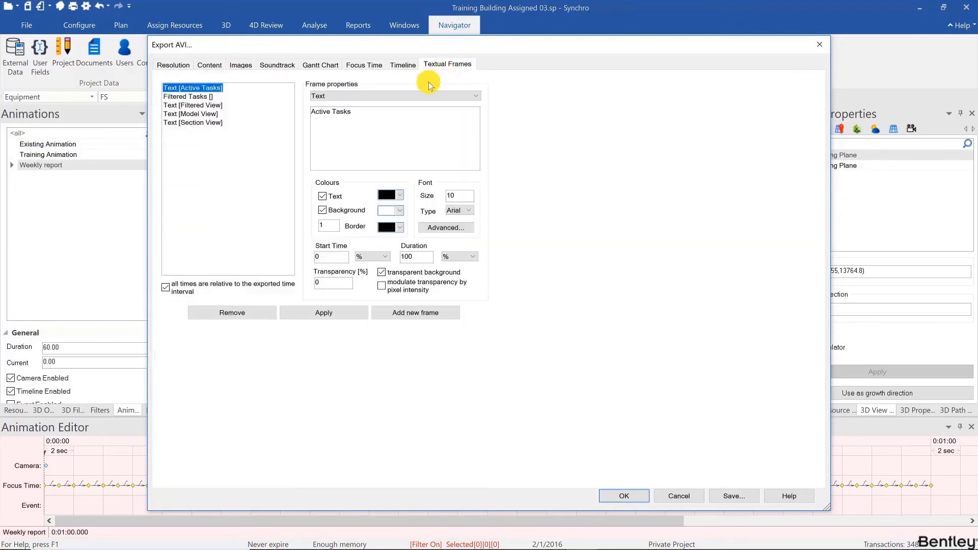
click(184, 113)
click(432, 227)
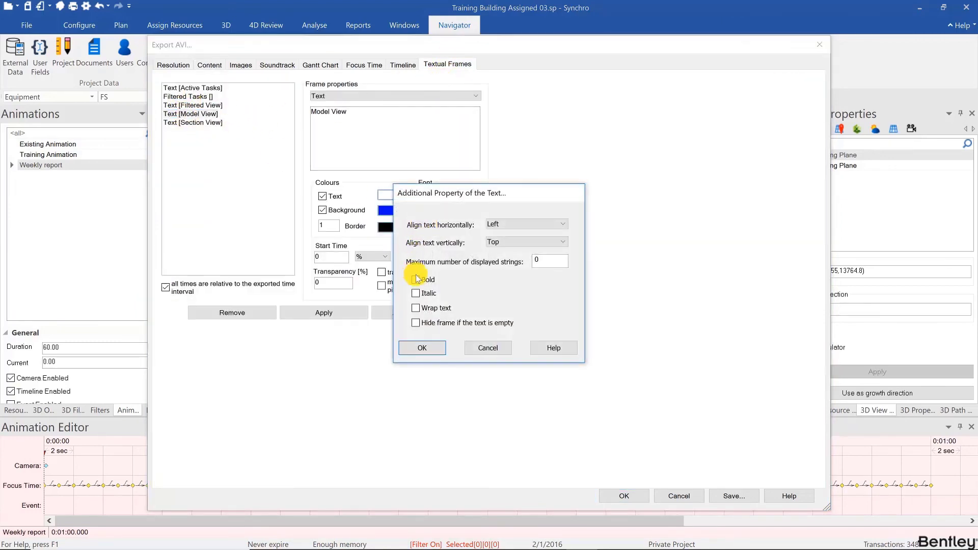
click(422, 347)
click(328, 312)
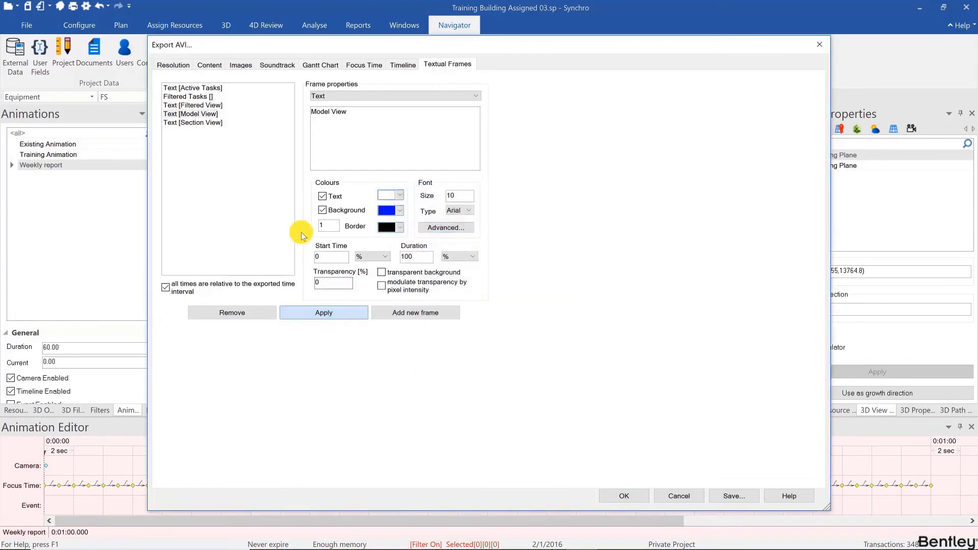
- Make the Section View textual frame's lettering bold, apply it and return to the frame layout
click(199, 123)
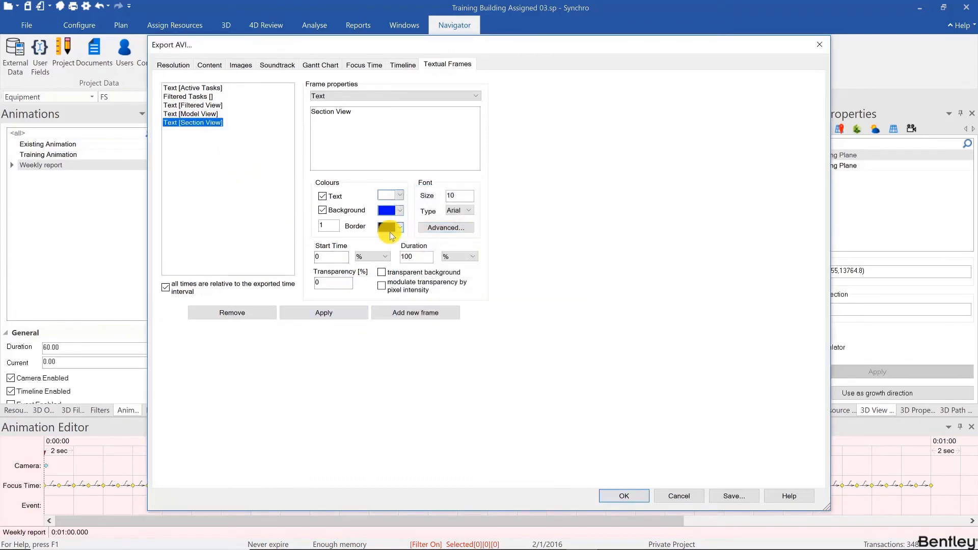
click(460, 233)
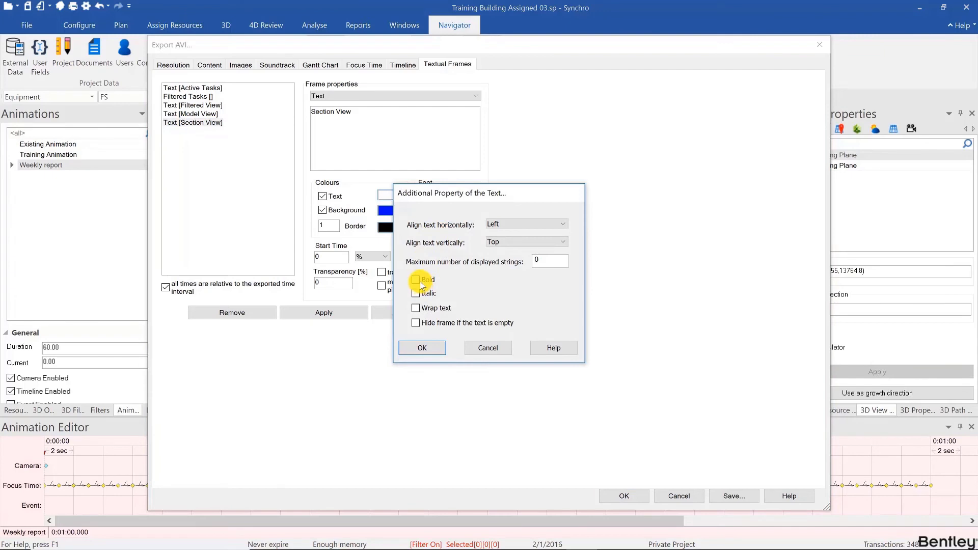
click(422, 348)
click(323, 312)
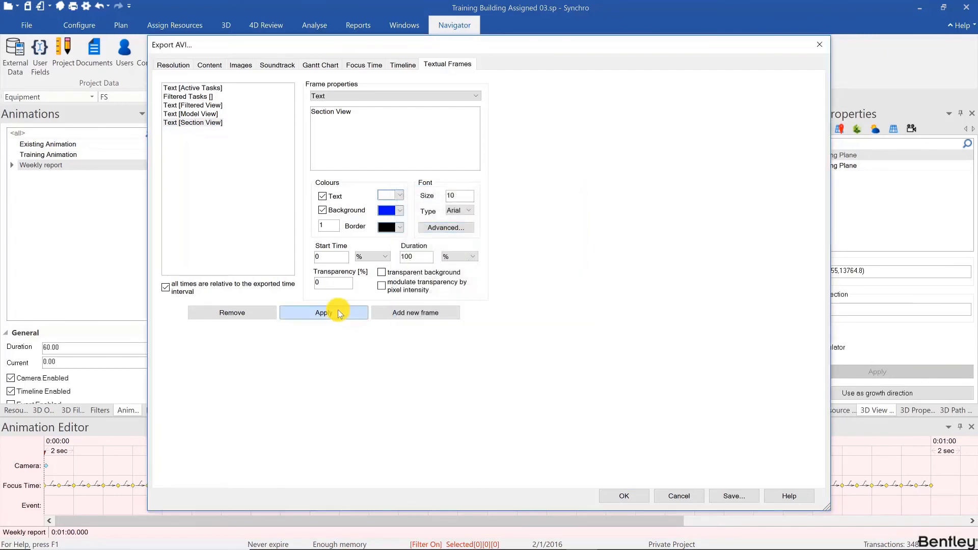
click(210, 65)
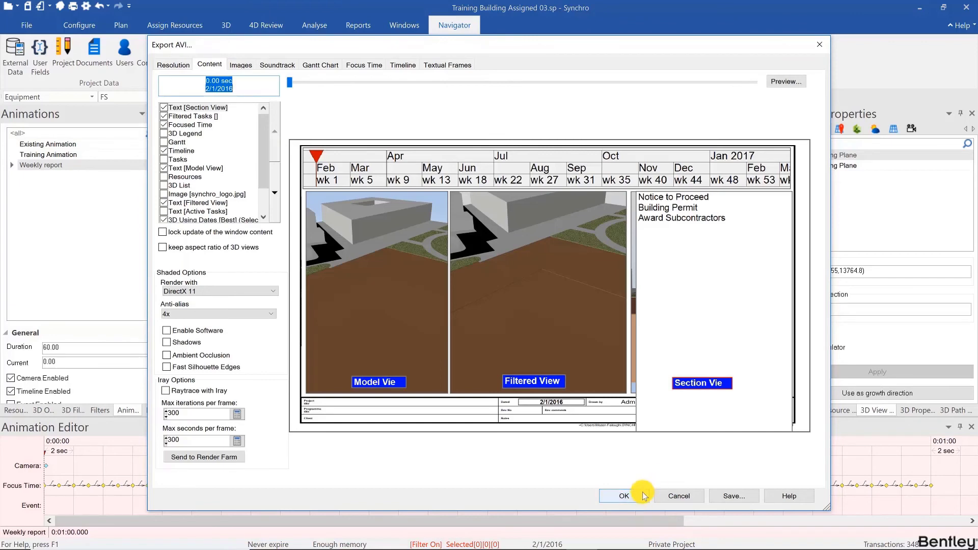
- Name the export file "titleblock report" in the Report Images folder as JPEG and run the image sequence export
click(171, 65)
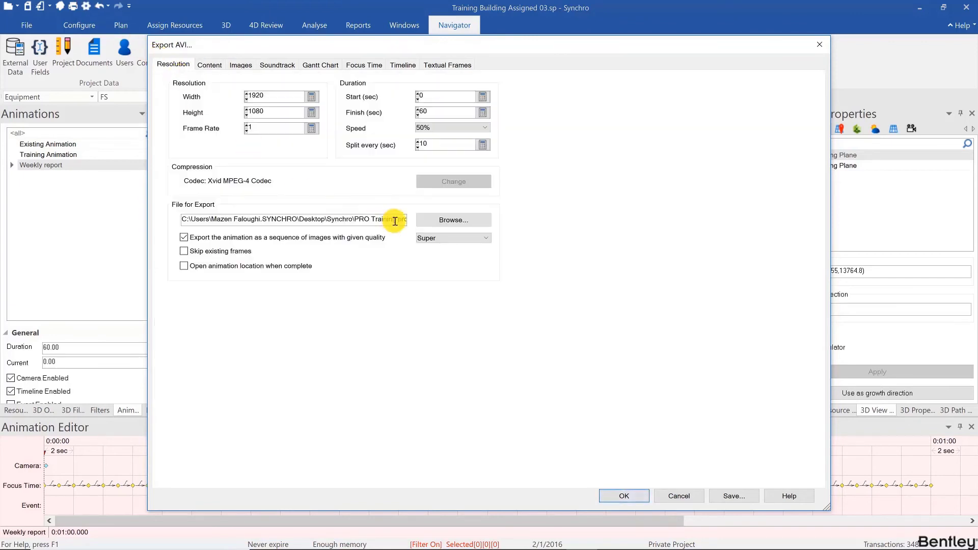
click(428, 220)
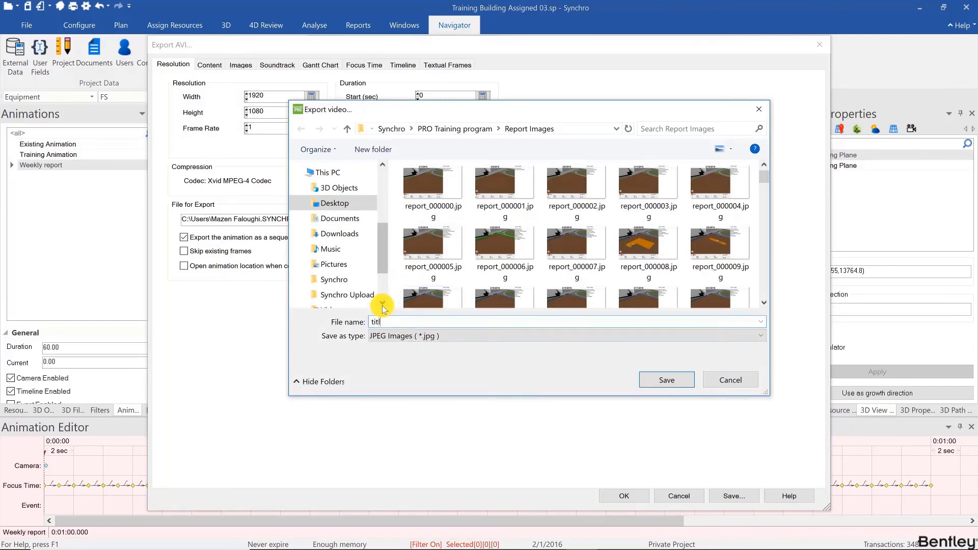
text(titlebla)
key(Return)
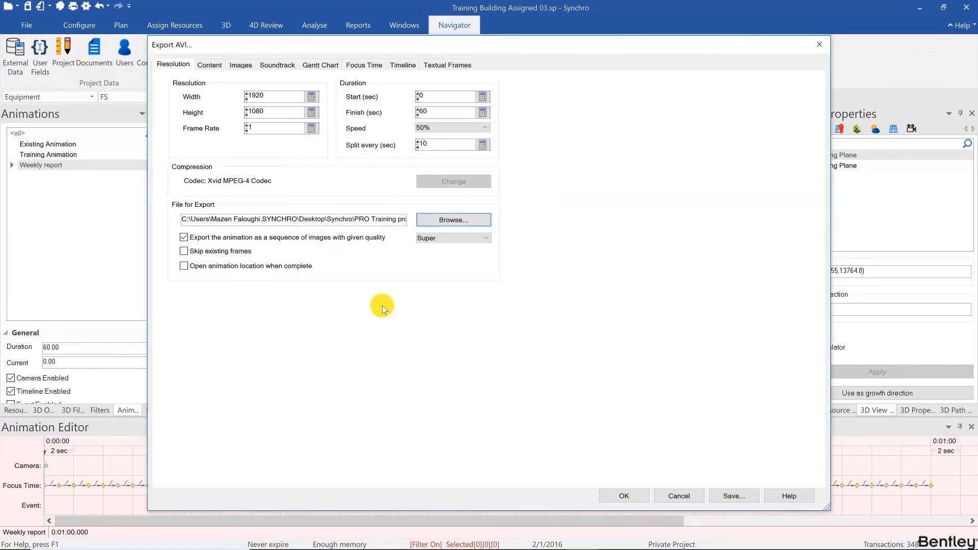
click(624, 497)
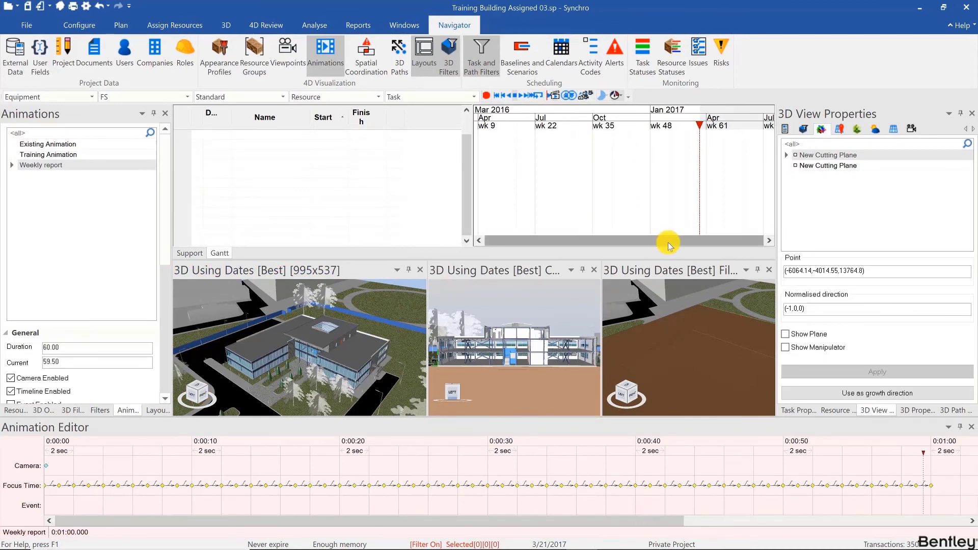
- Switch to the Report Images folder in File Explorer, open titleblock report_000032.jpg in Photos and enlarge its windowed view
mouse_move(580, 543)
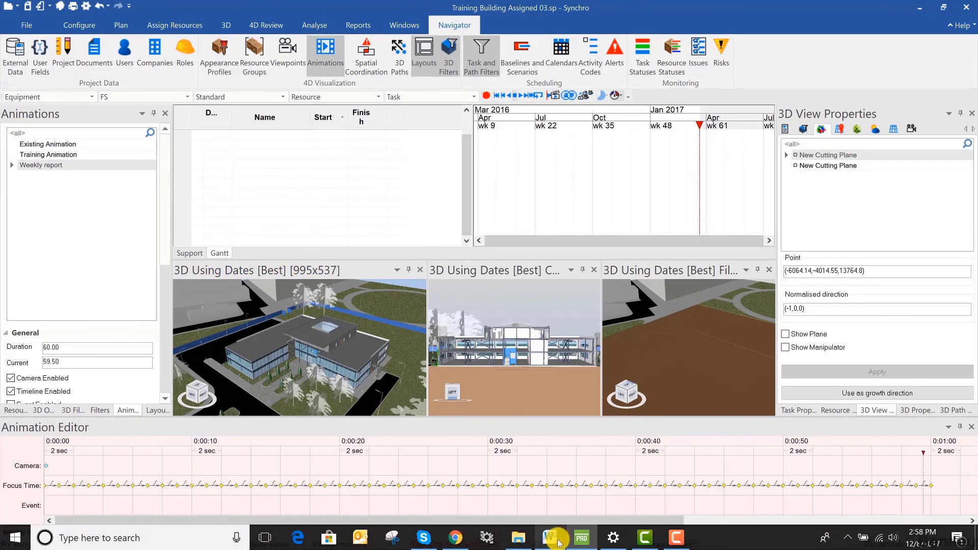
click(526, 542)
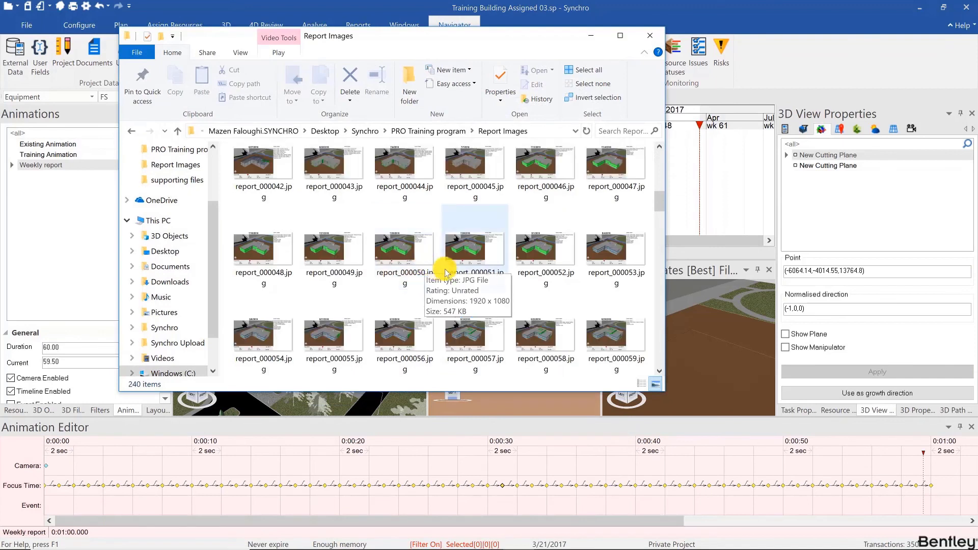
scroll(407, 260, down, 10)
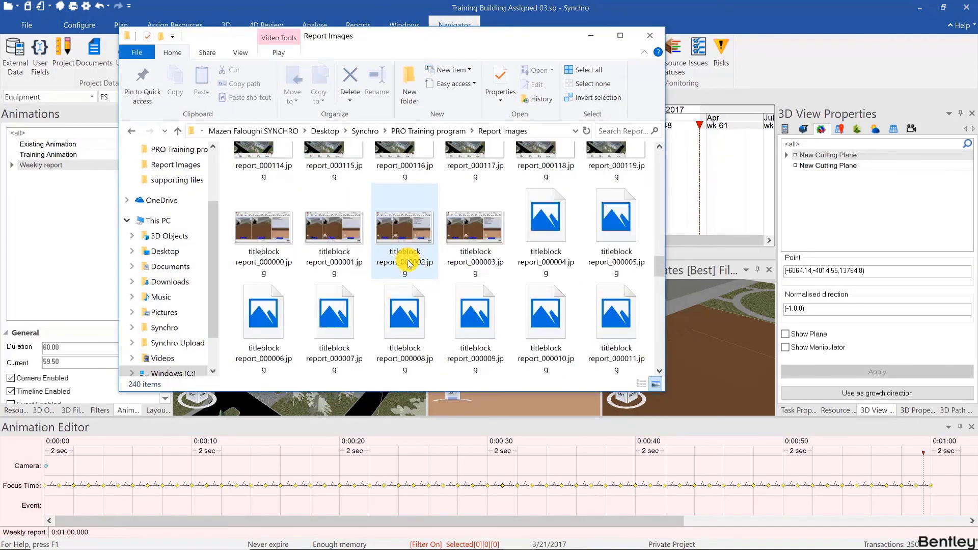
double_click(409, 263)
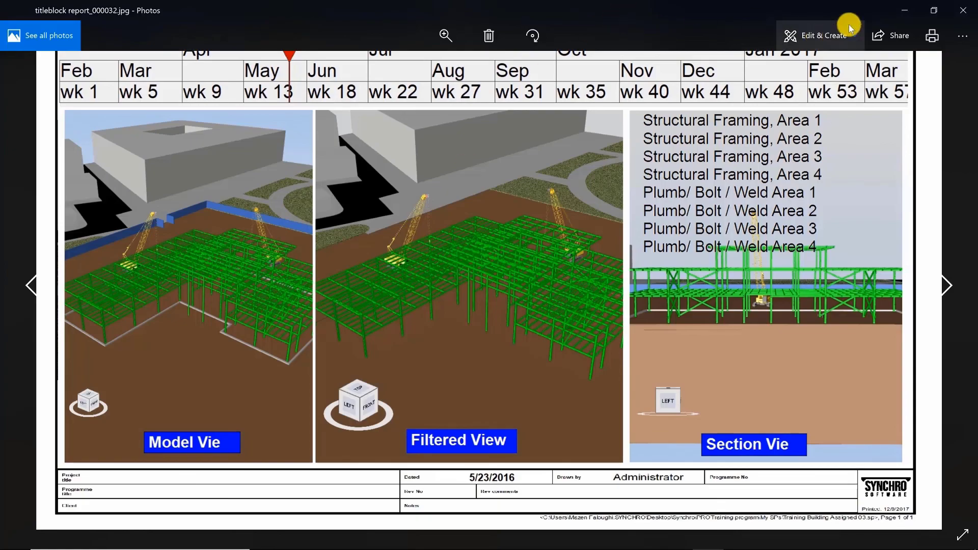
click(933, 11)
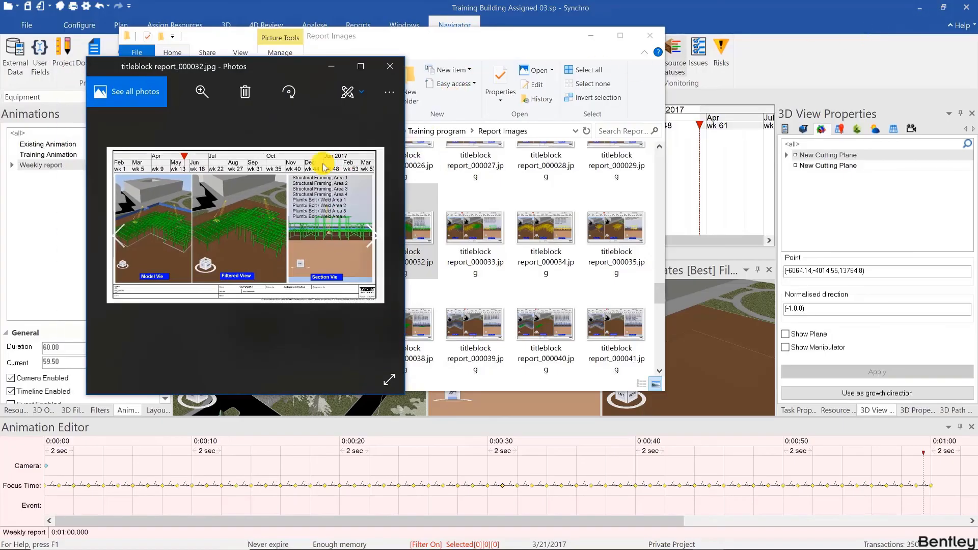
drag(405, 57, 678, 1)
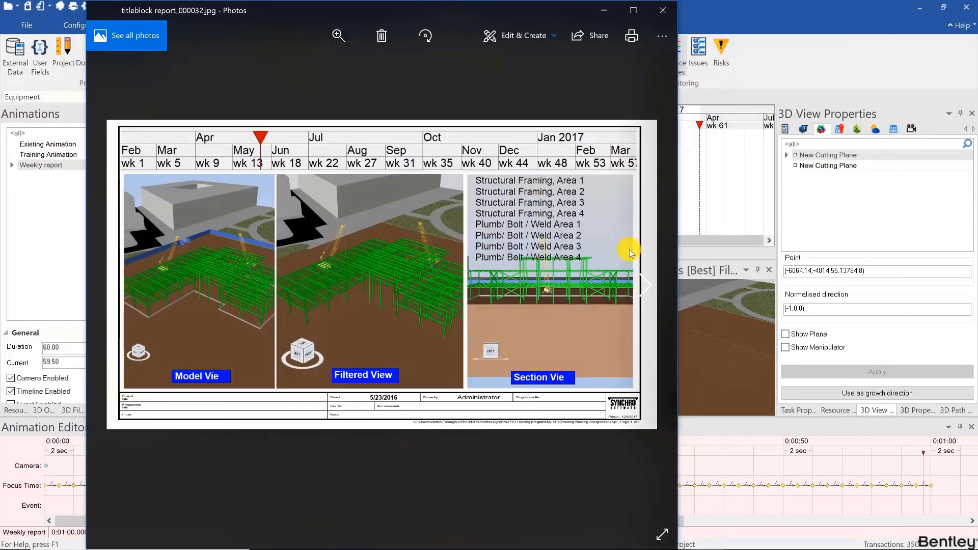
- Browse forward through the exported title block images to titleblock report_000072.jpg, examining the 3D views, timeline marker, date and task list
key(Right)
key(Right)
key(Right)
key(Right)
key(Right)
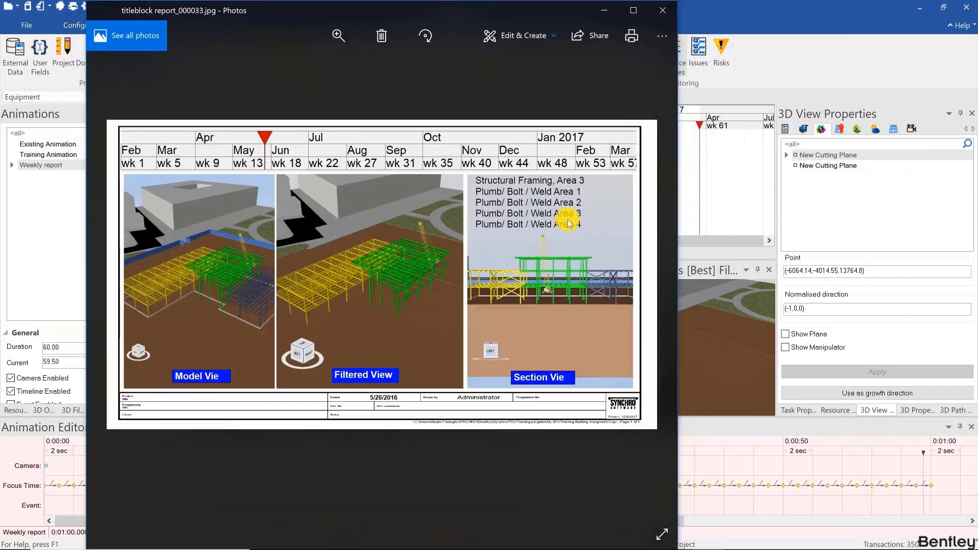
key(Right)
key(Right)
key(Right)
key(Right)
key(Right)
key(Right)
key(Right)
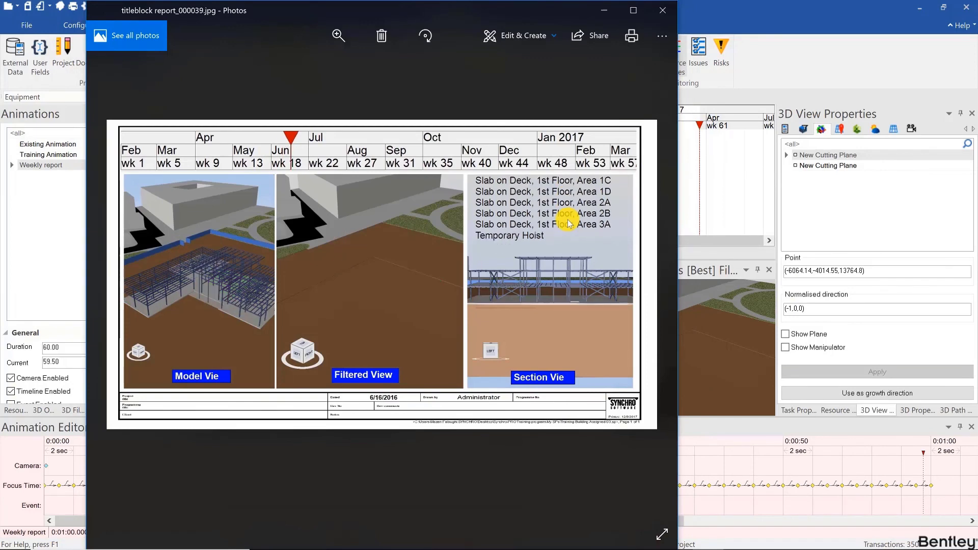
key(Right)
key(Right)
key(Right)
key(Right)
key(Right)
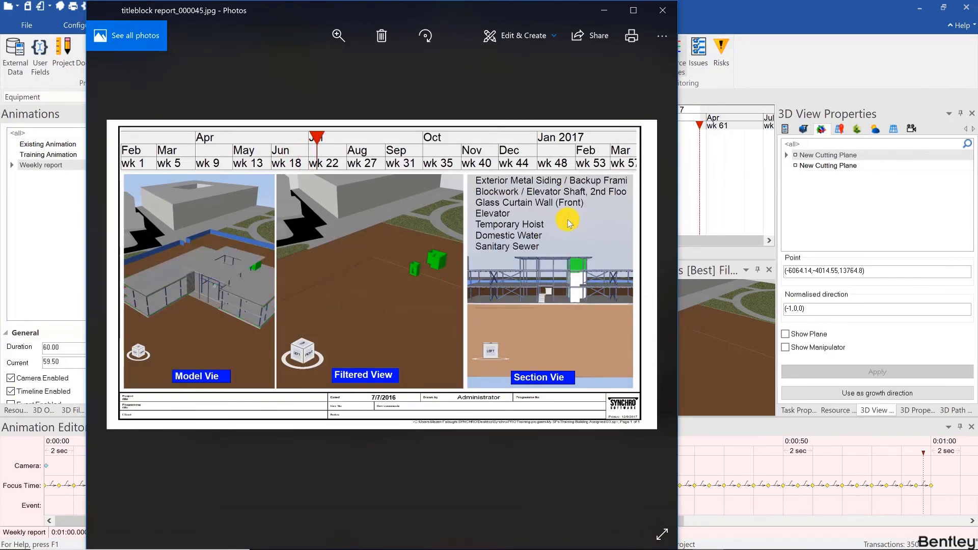
key(Right)
key(Right)
key(Right)
key(Right)
key(Right)
key(Right)
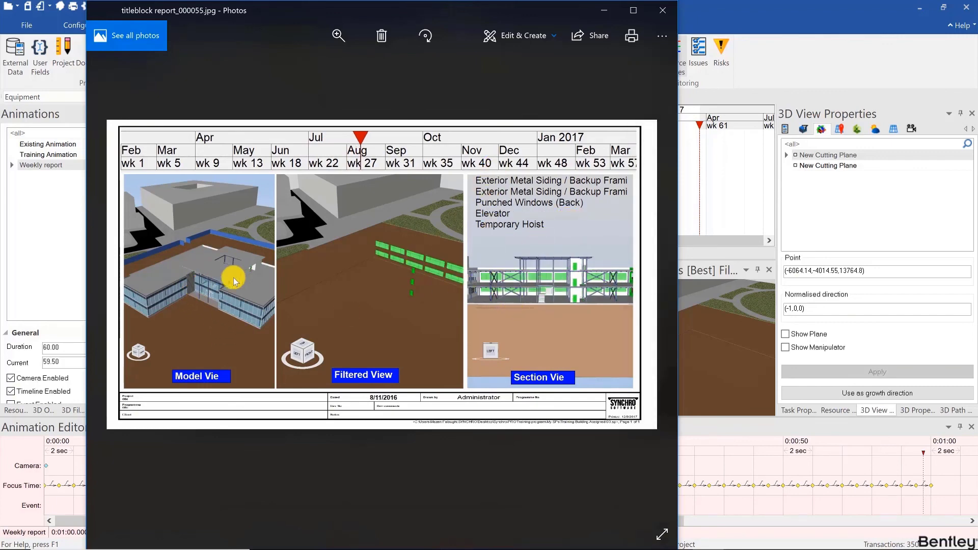
key(Right)
key(Right)
key(Right)
key(Right)
key(Right)
key(Right)
key(Right)
key(Right)
key(Right)
key(Right)
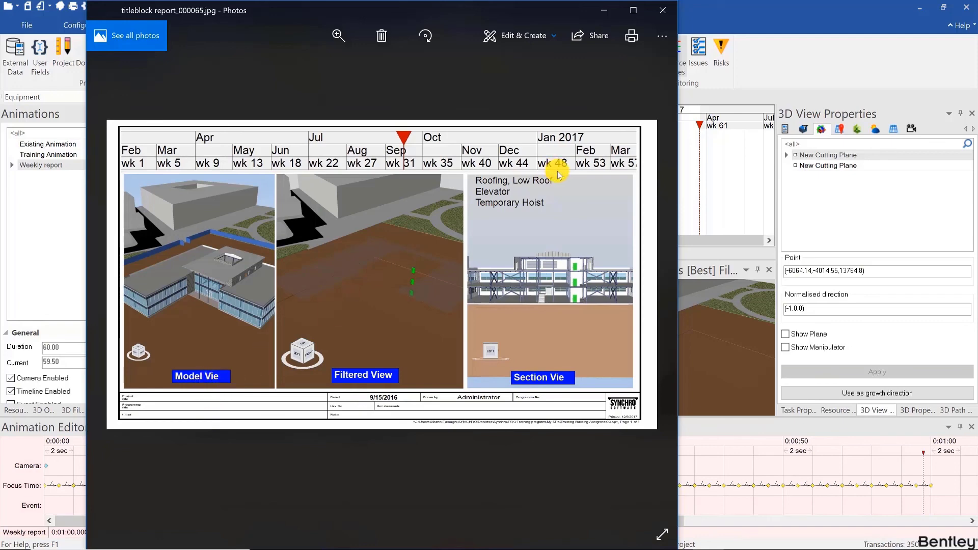
key(Right)
key(Right)
key(Right)
key(Right)
key(Right)
key(Right)
key(Right)
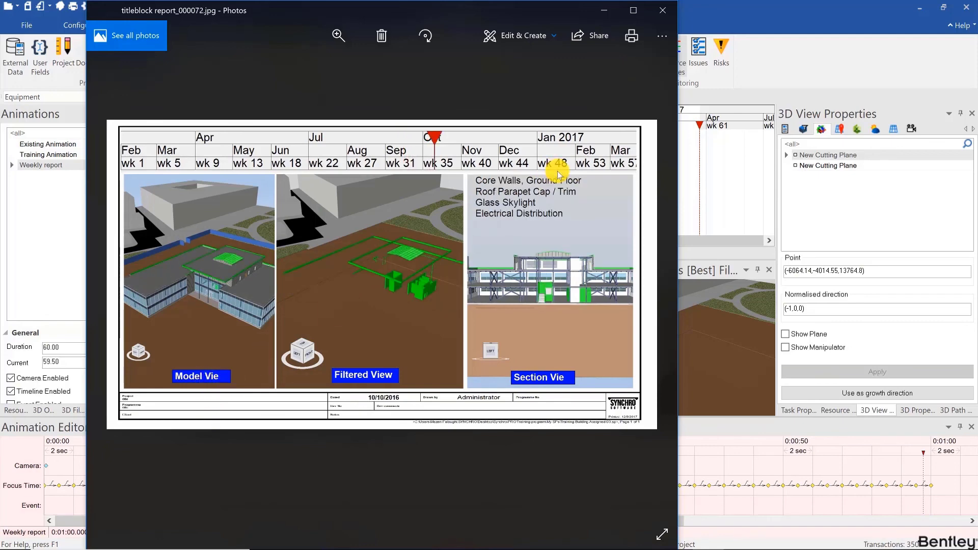